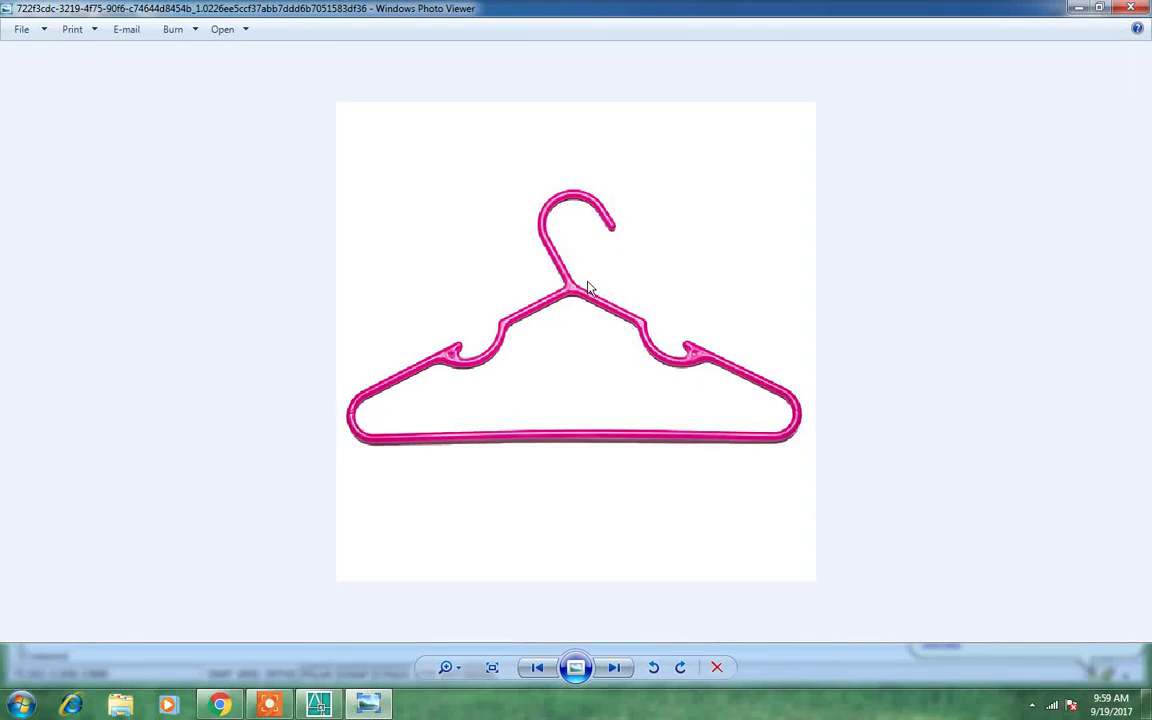
Leave the pink hanger reference image and switch to the empty AutoCAD drawing.
click(333, 710)
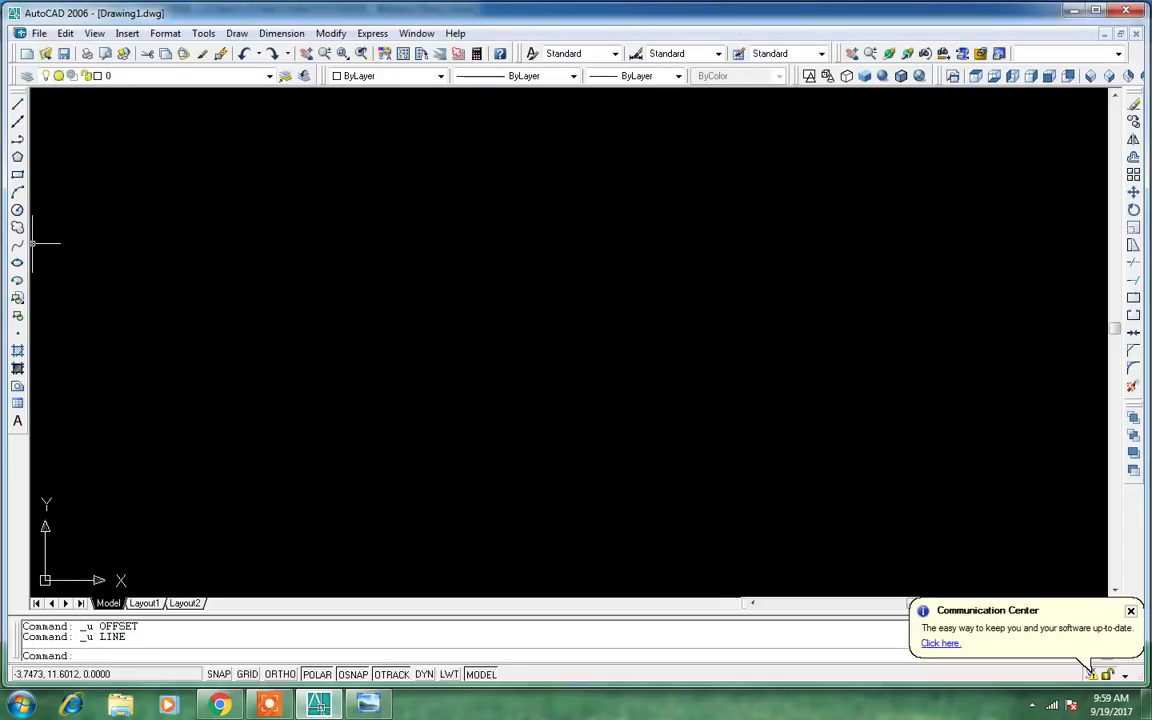
Draw a 12-unit horizontal base line.
click(17, 106)
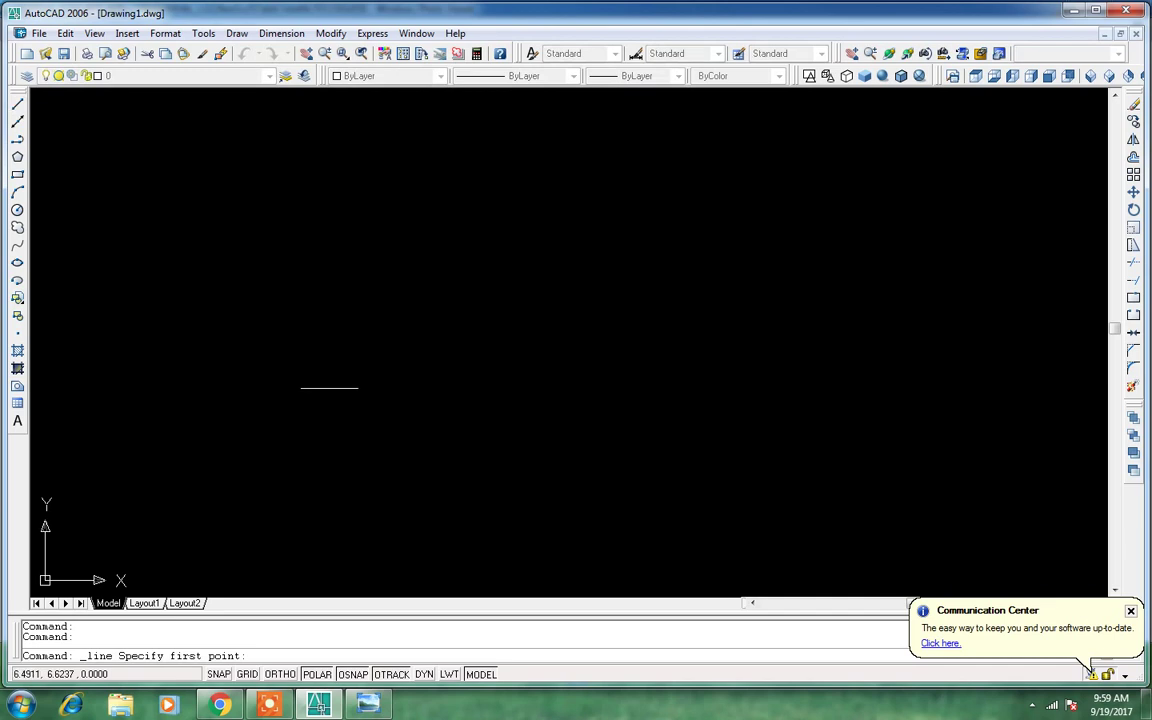
click(326, 392)
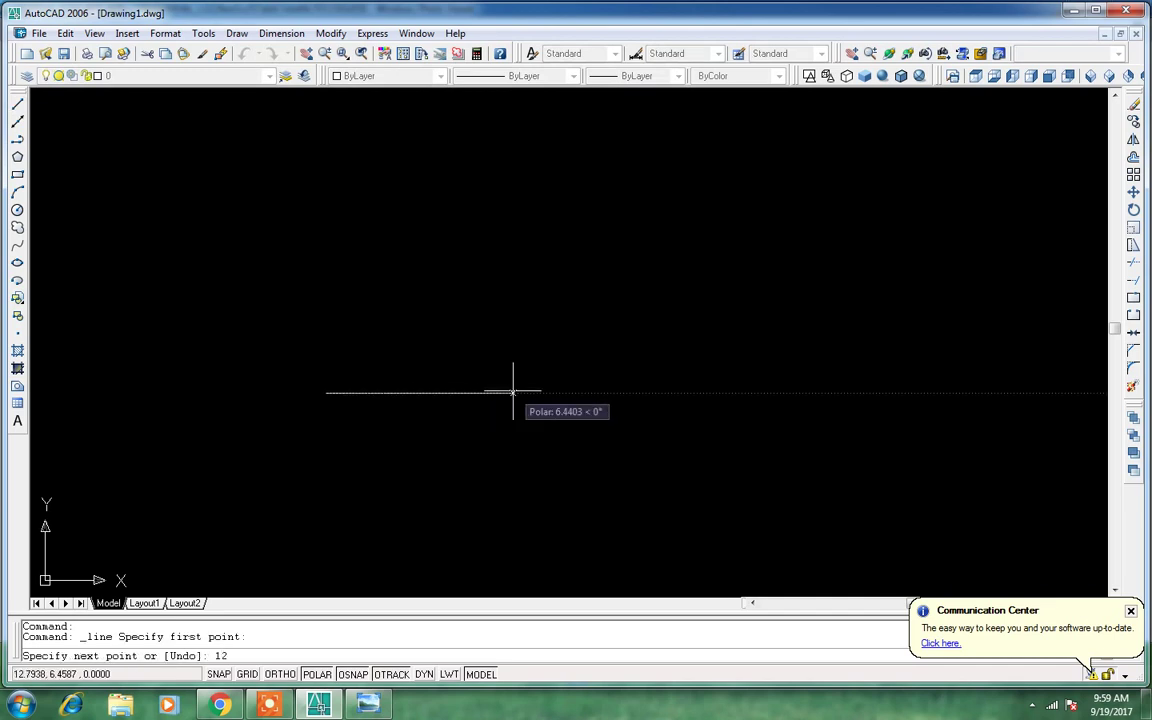
key(Return)
key(Return)
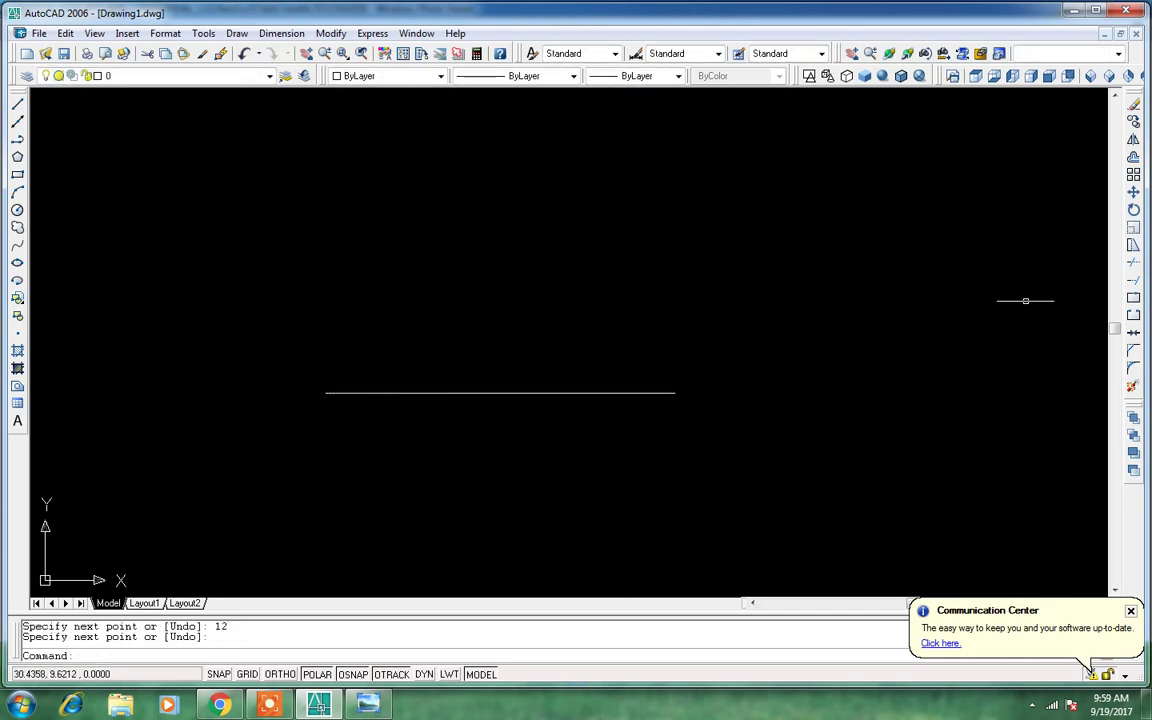
Offset the base line 2 units upward.
click(1134, 158)
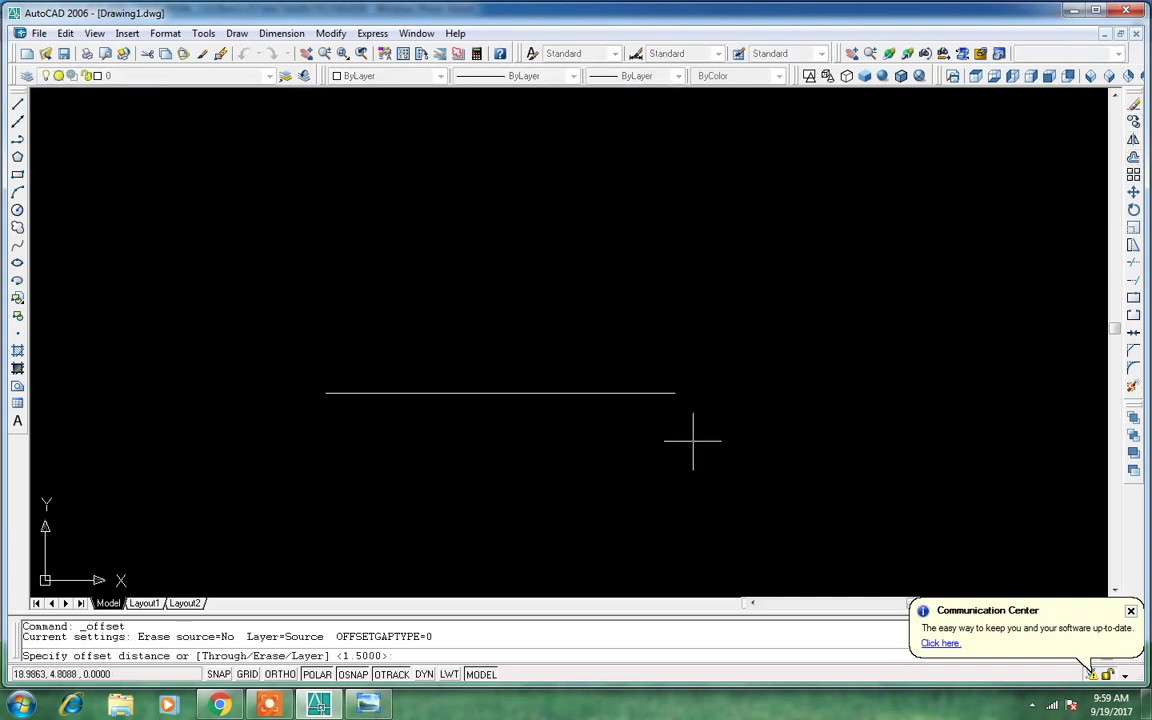
text(2)
key(Return)
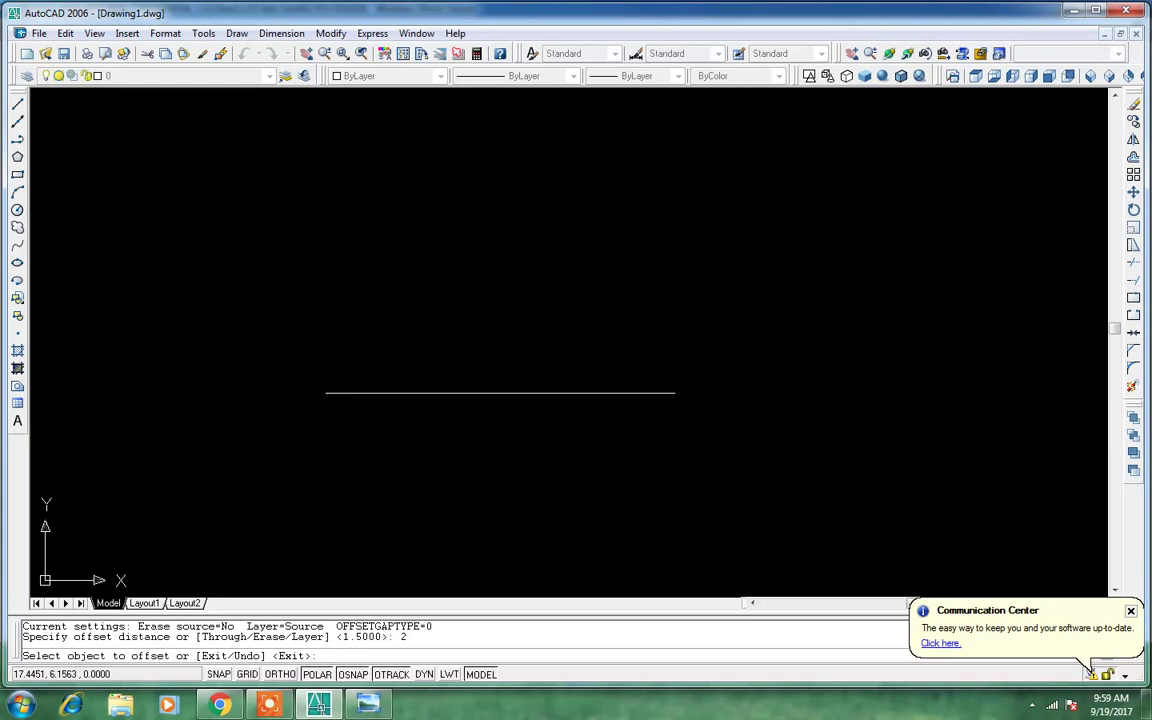
click(640, 392)
click(645, 355)
key(Return)
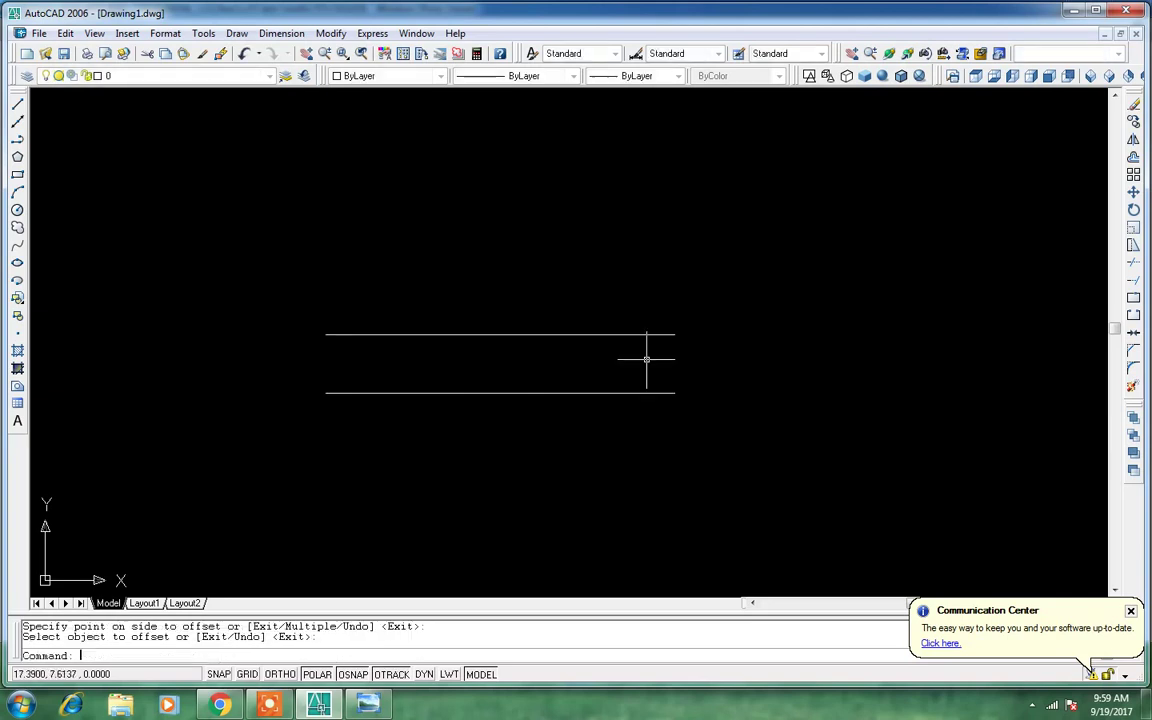
key(Return)
Stack two more parallel copies above it, 0.2 and then 1 unit apart.
key(Return)
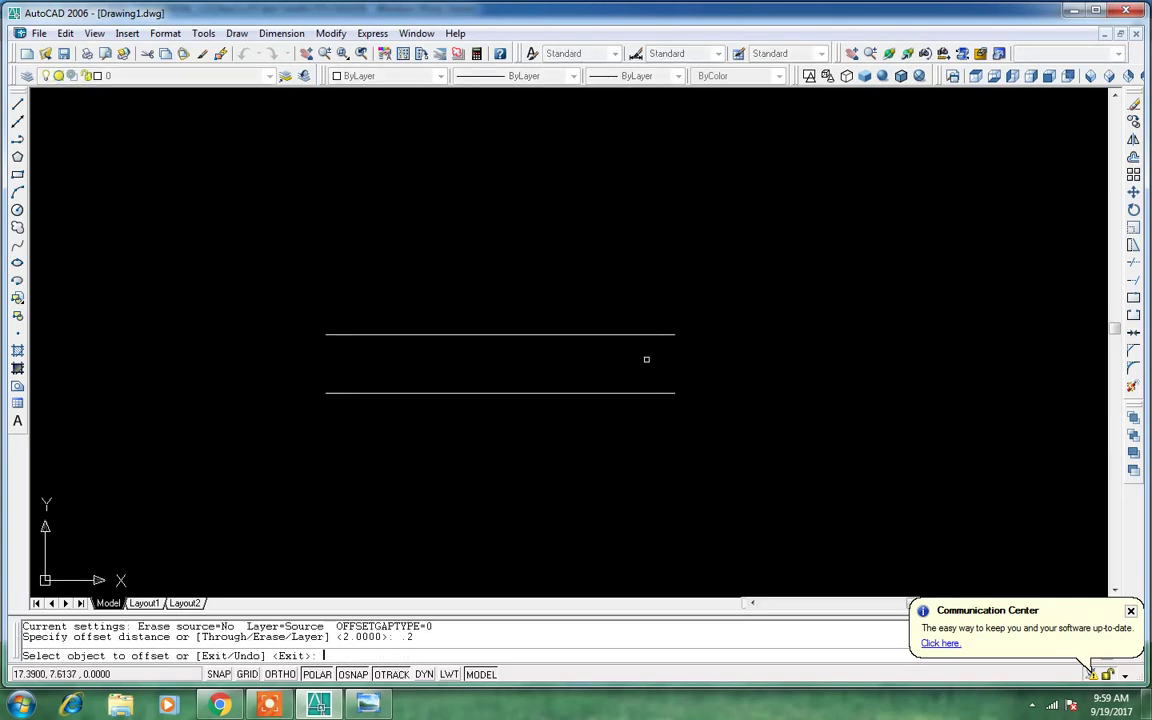
click(643, 336)
click(640, 310)
key(Return)
key(Return)
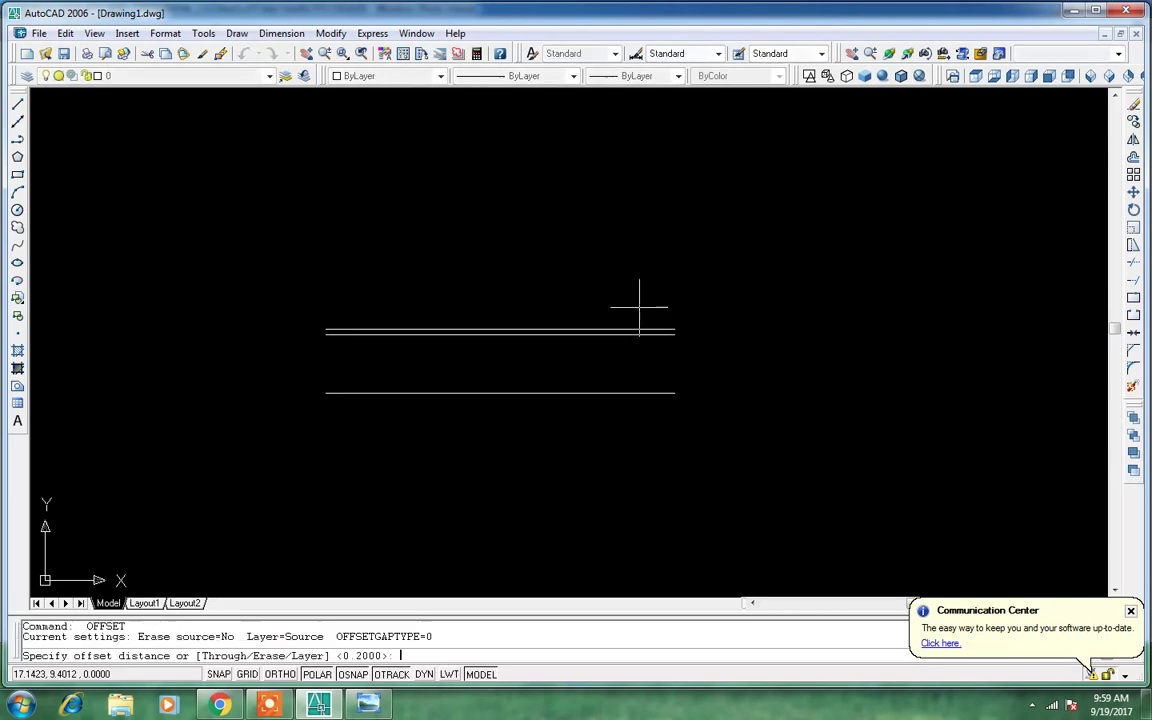
text(1)
key(Return)
click(627, 332)
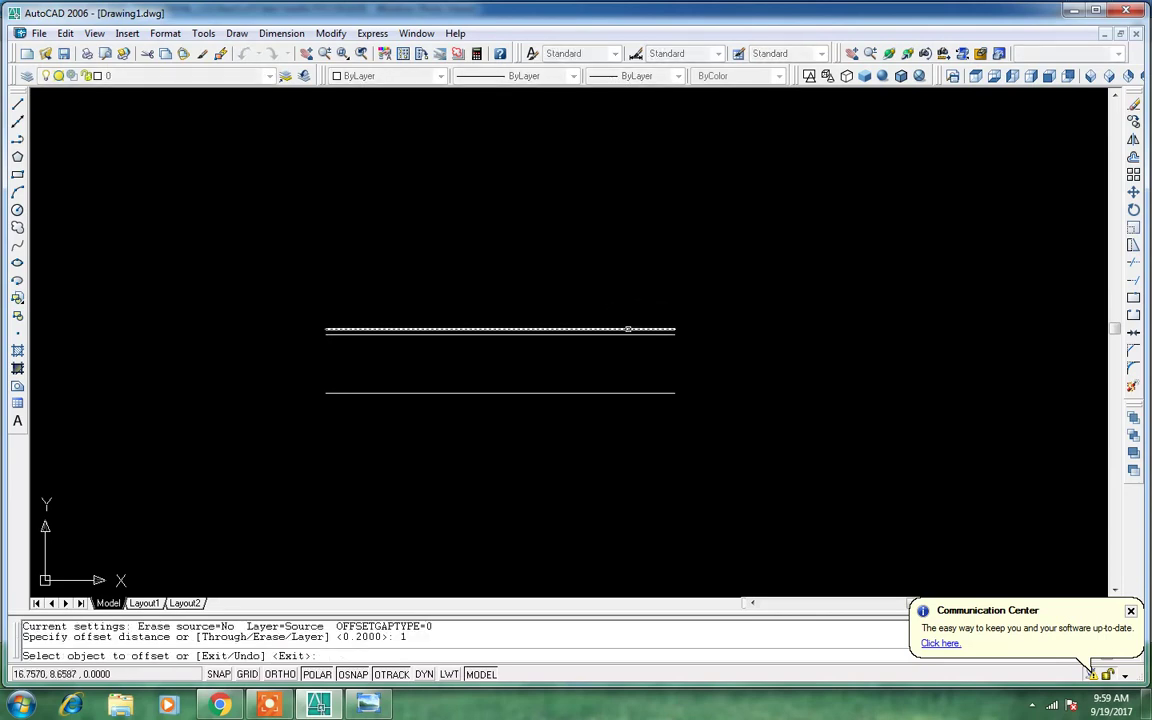
click(626, 304)
key(Return)
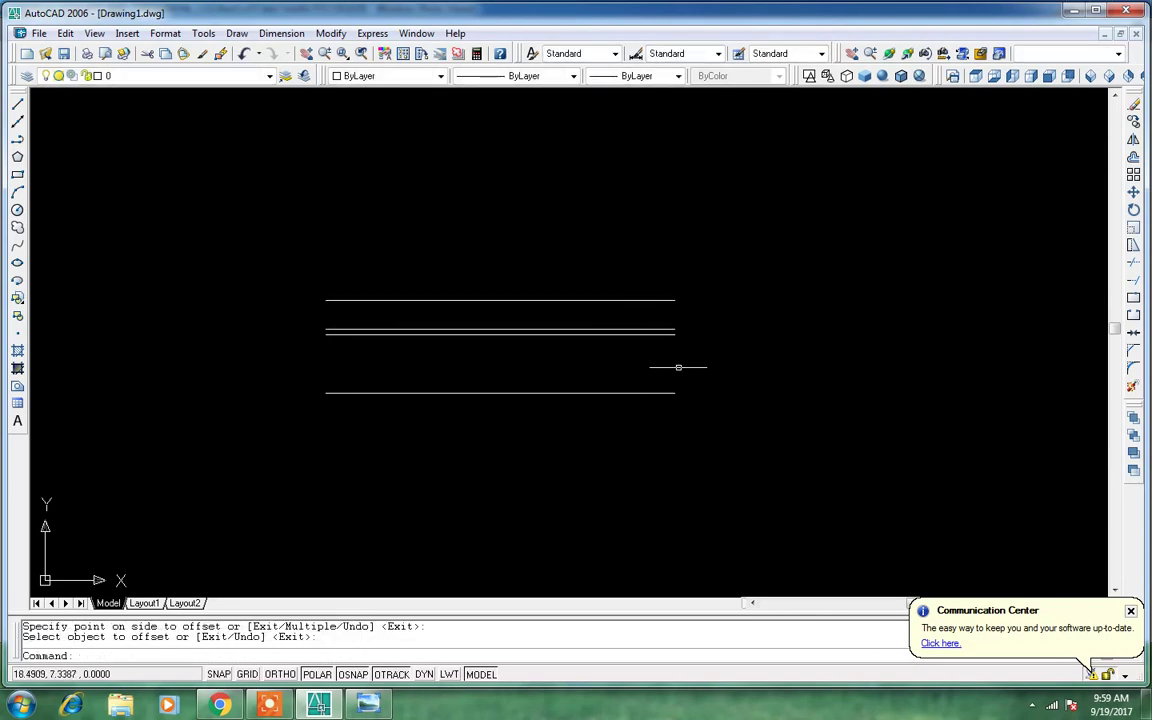
text(l)
key(Return)
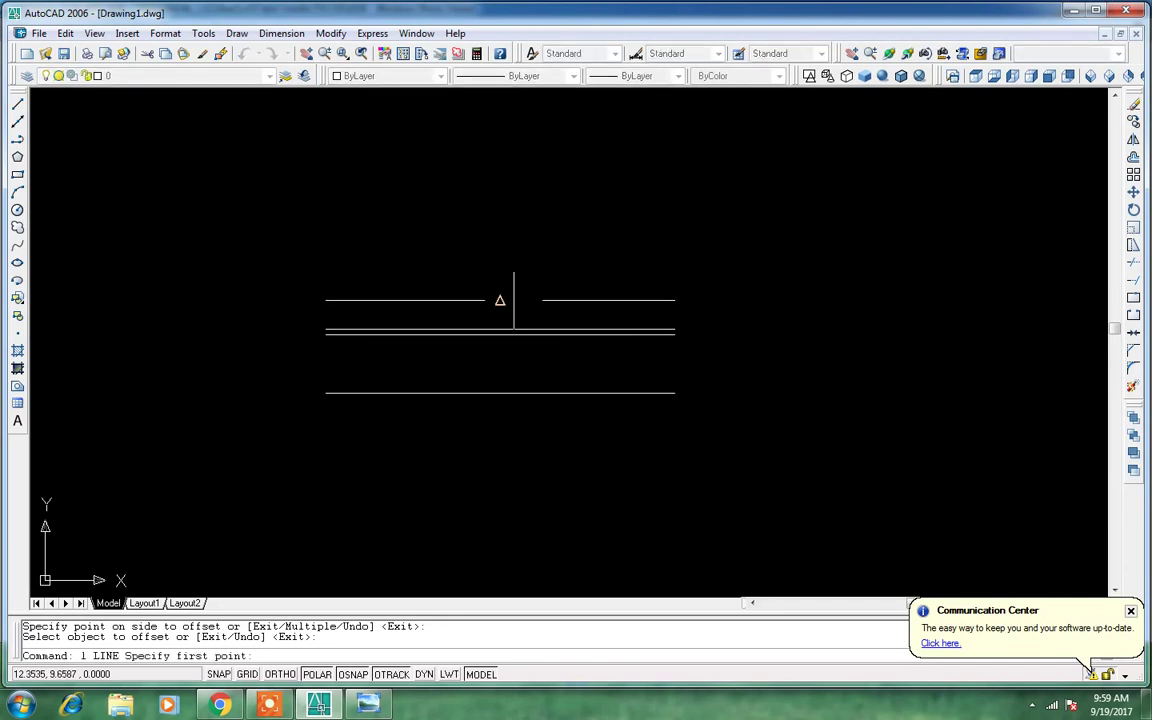
Draw both shoulder lines from the top line's midpoint to the base line's ends.
click(501, 301)
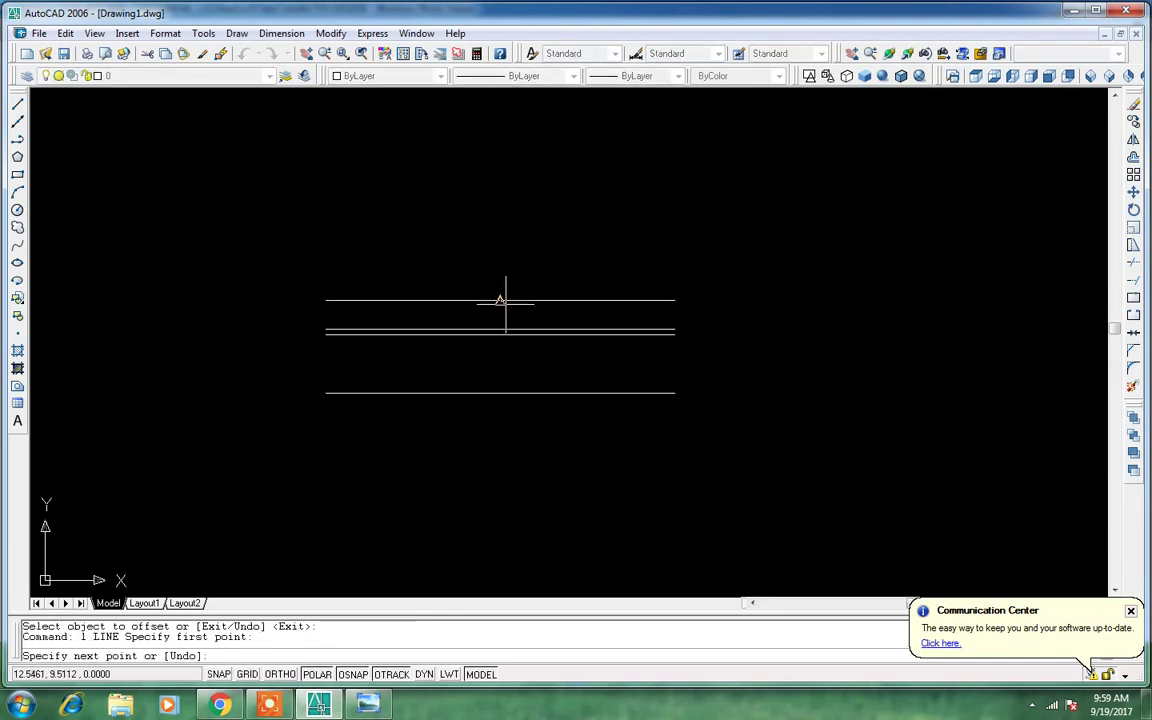
click(326, 392)
key(Return)
key(Return)
click(500, 300)
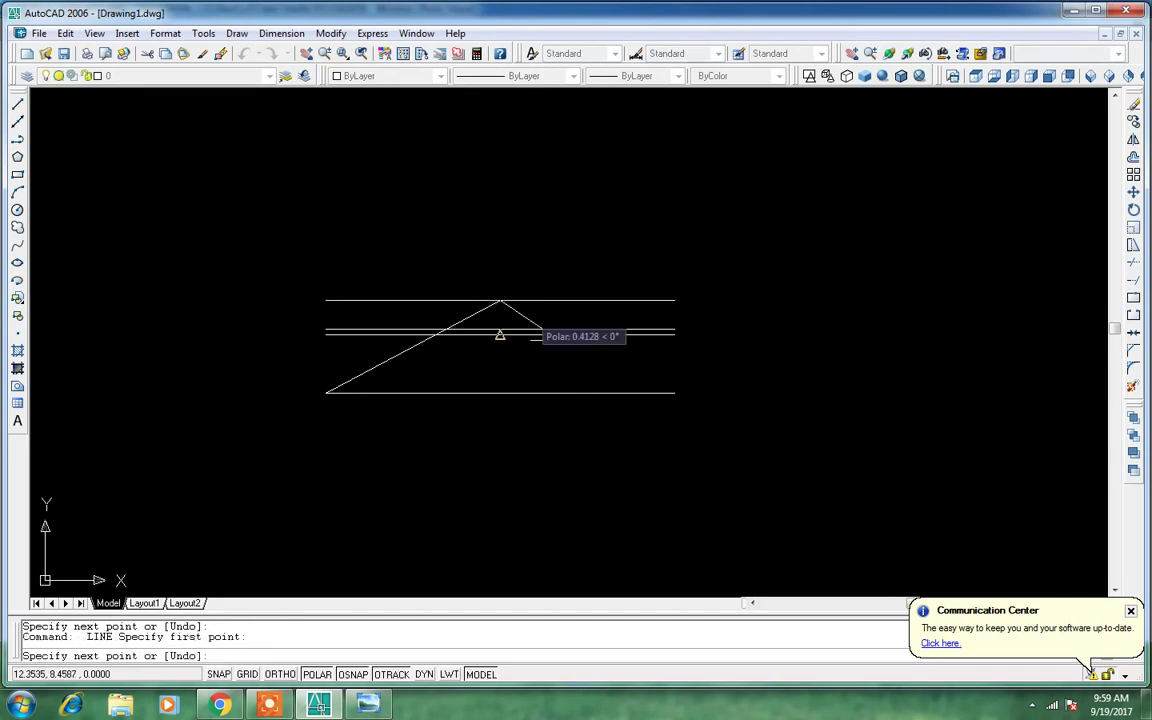
click(674, 392)
key(Return)
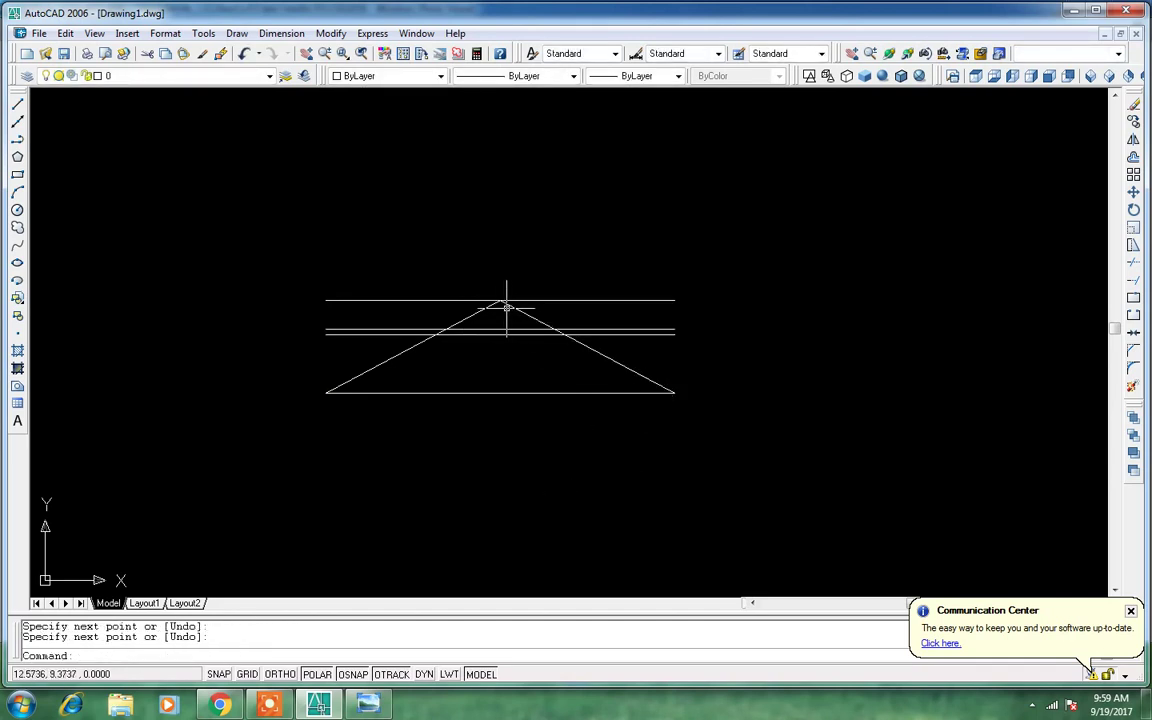
key(Return)
Draw a 1.5-unit vertical stem up from the apex.
click(500, 300)
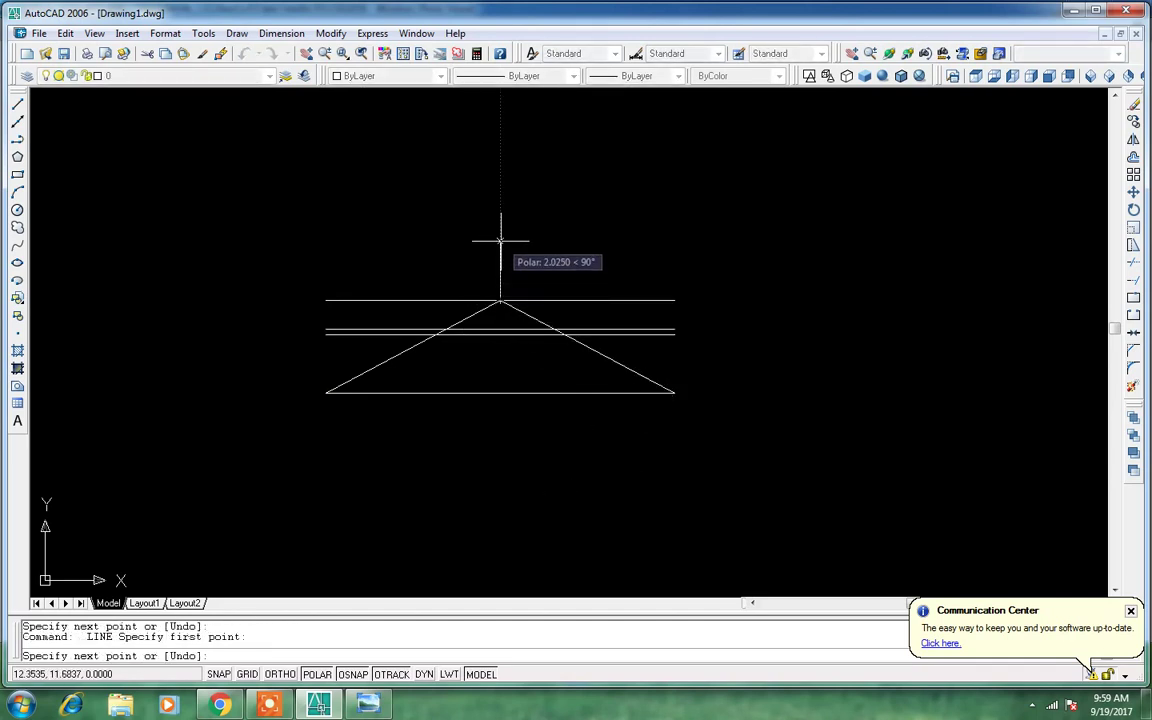
text(1.5)
key(Return)
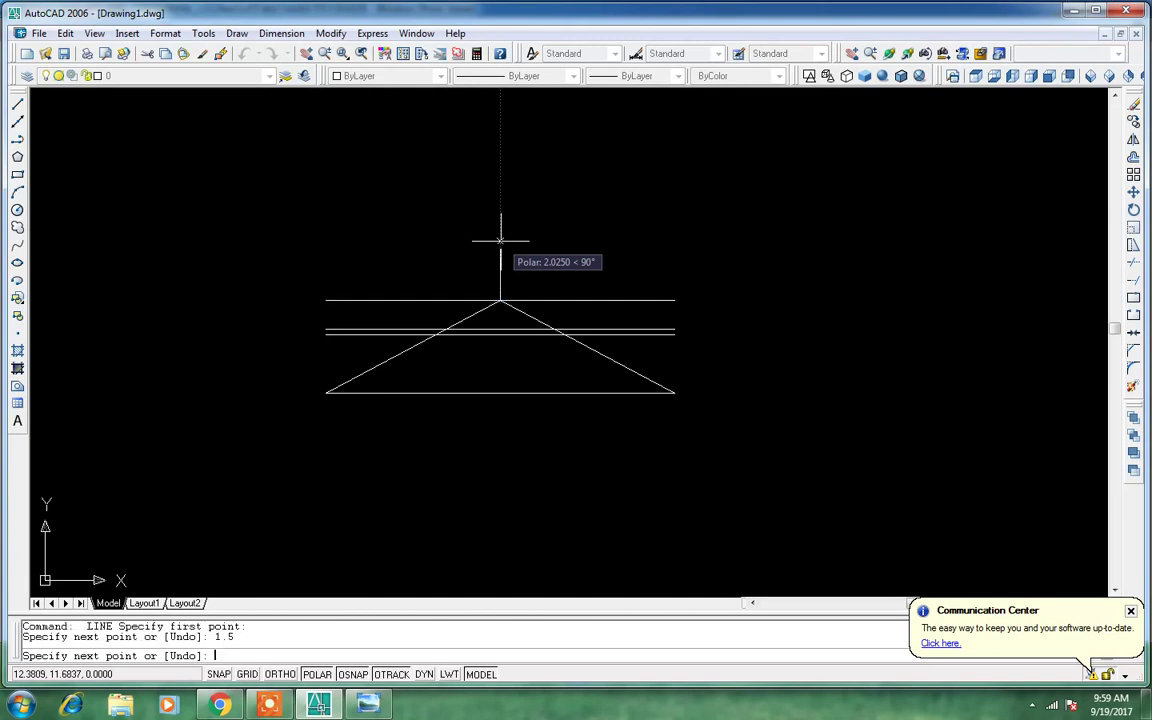
key(Return)
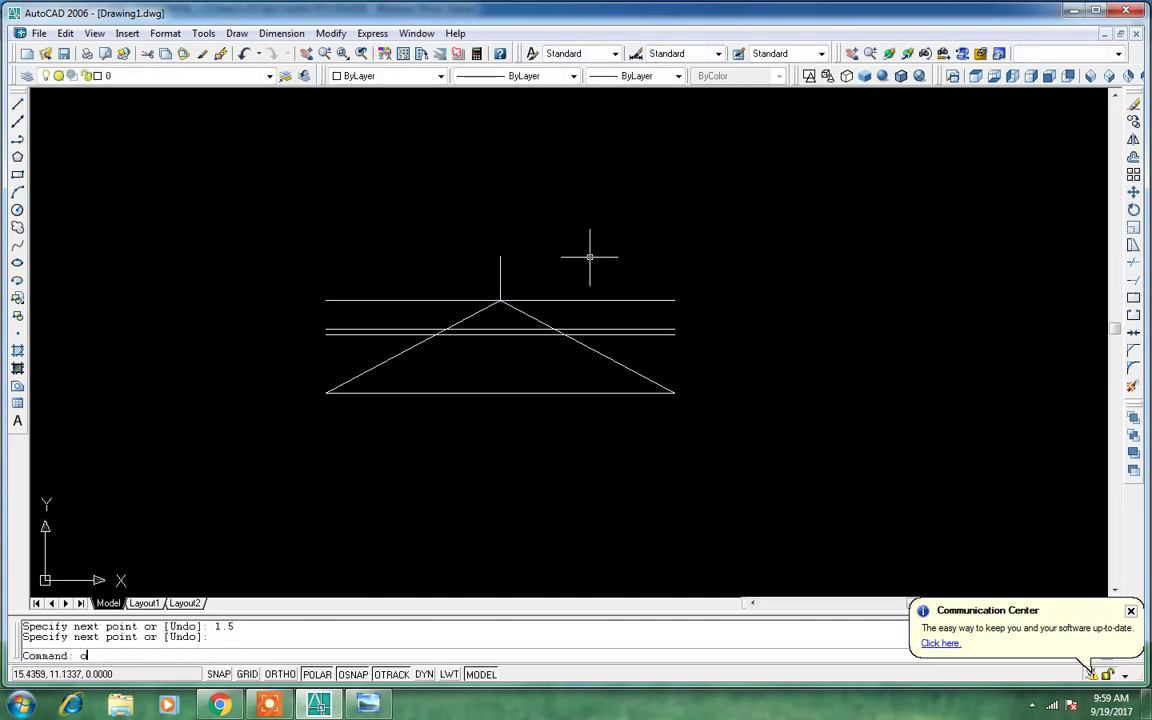
Offset the stem 1 unit to the right.
key(Return)
key(Return)
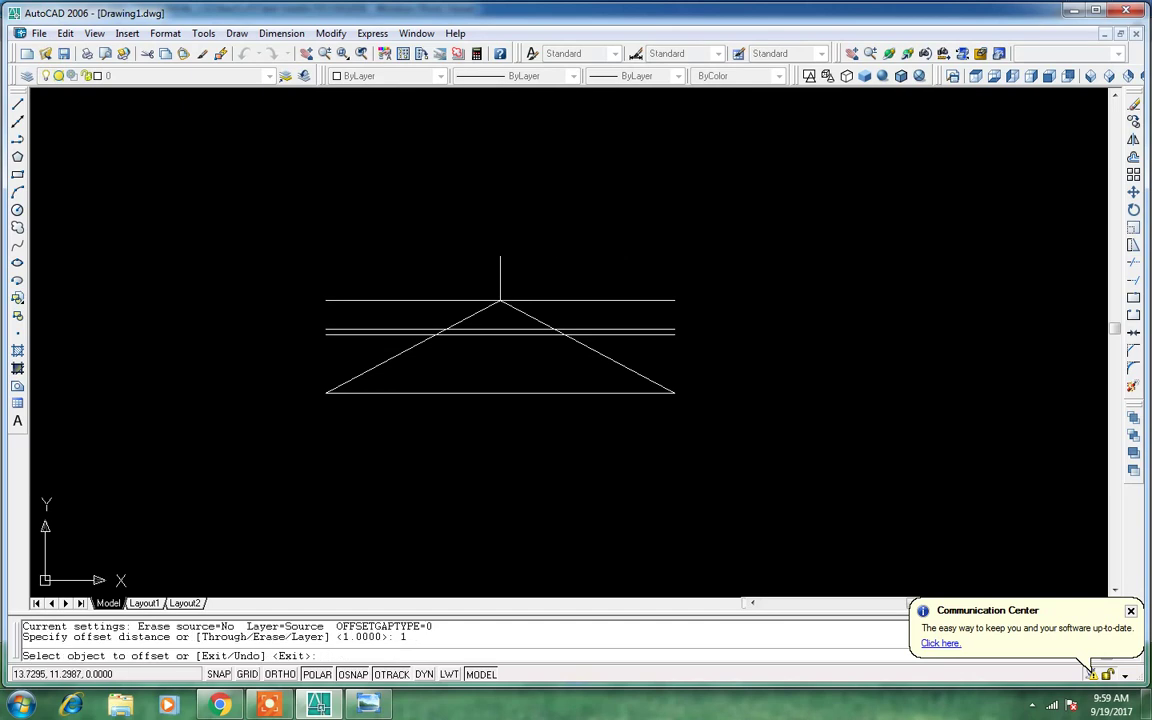
click(501, 263)
click(566, 265)
key(Return)
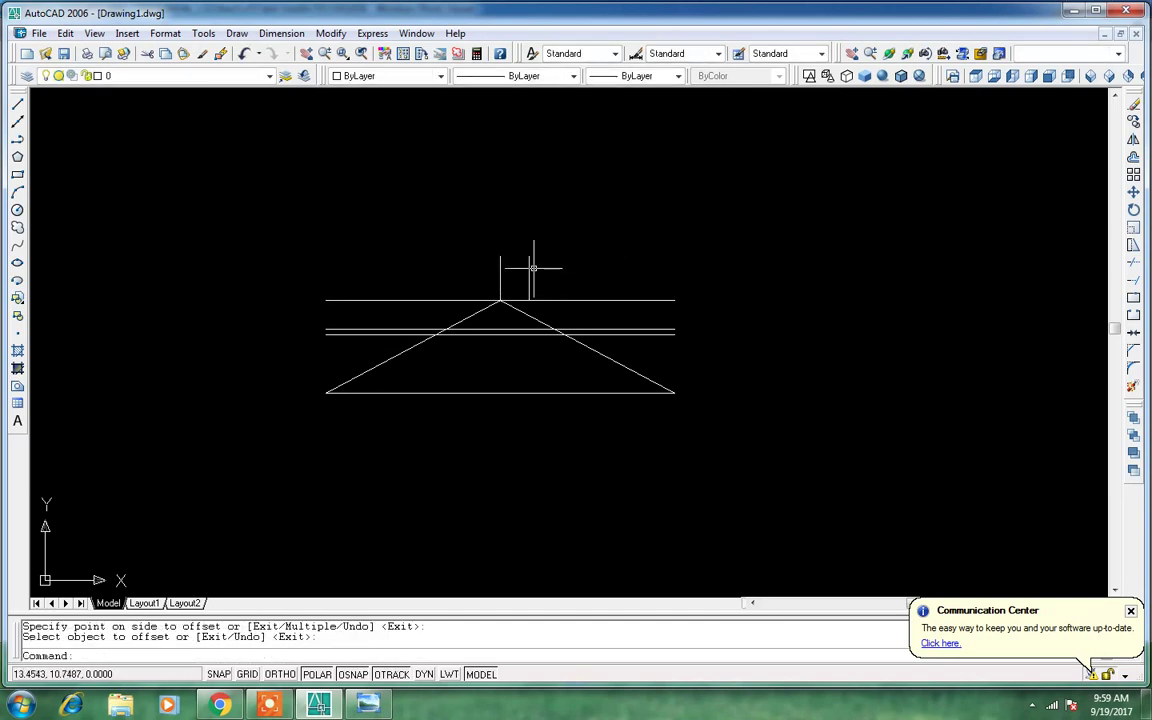
scroll(507, 255, up, 4)
Draw a 2-point circle between the stem tops and trim away its lower half.
key(Return)
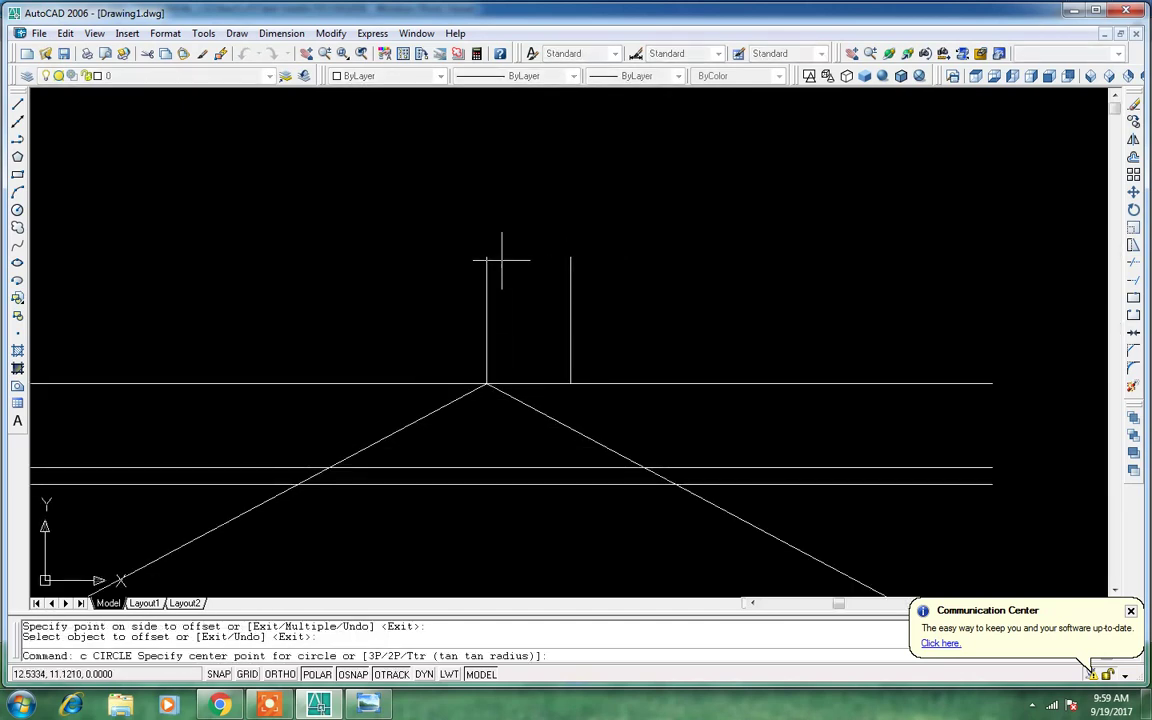
key(Return)
click(487, 257)
click(570, 257)
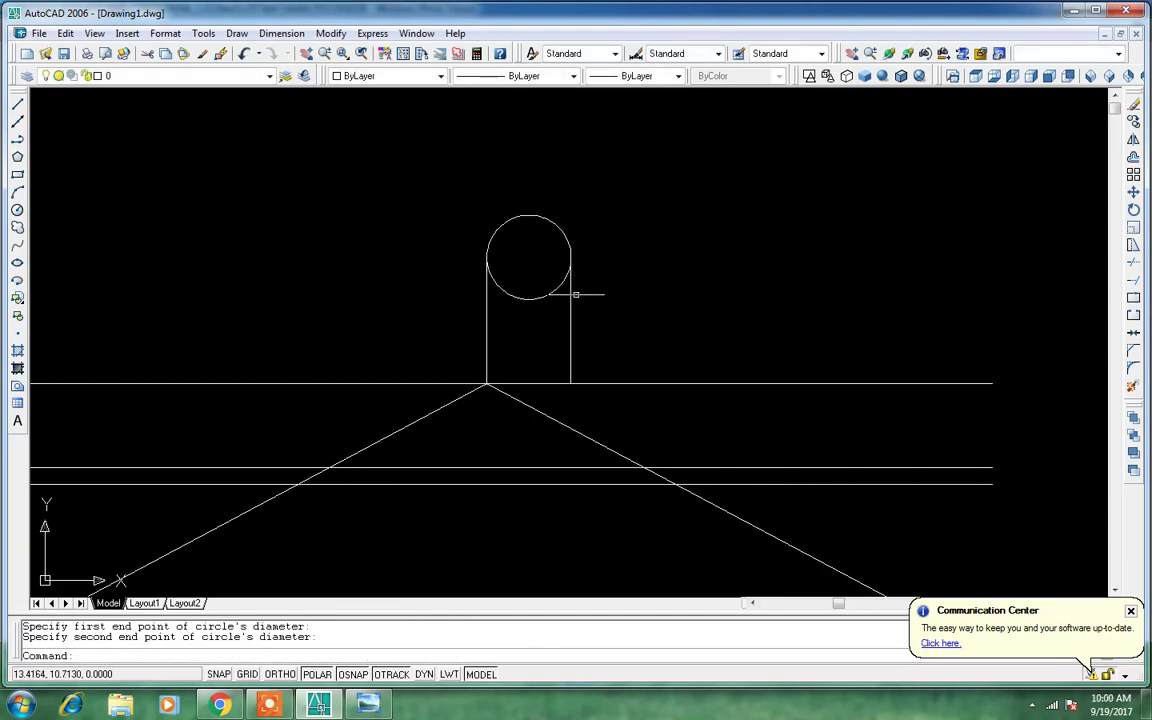
text(tr)
key(Return)
key(Return)
click(573, 295)
click(560, 300)
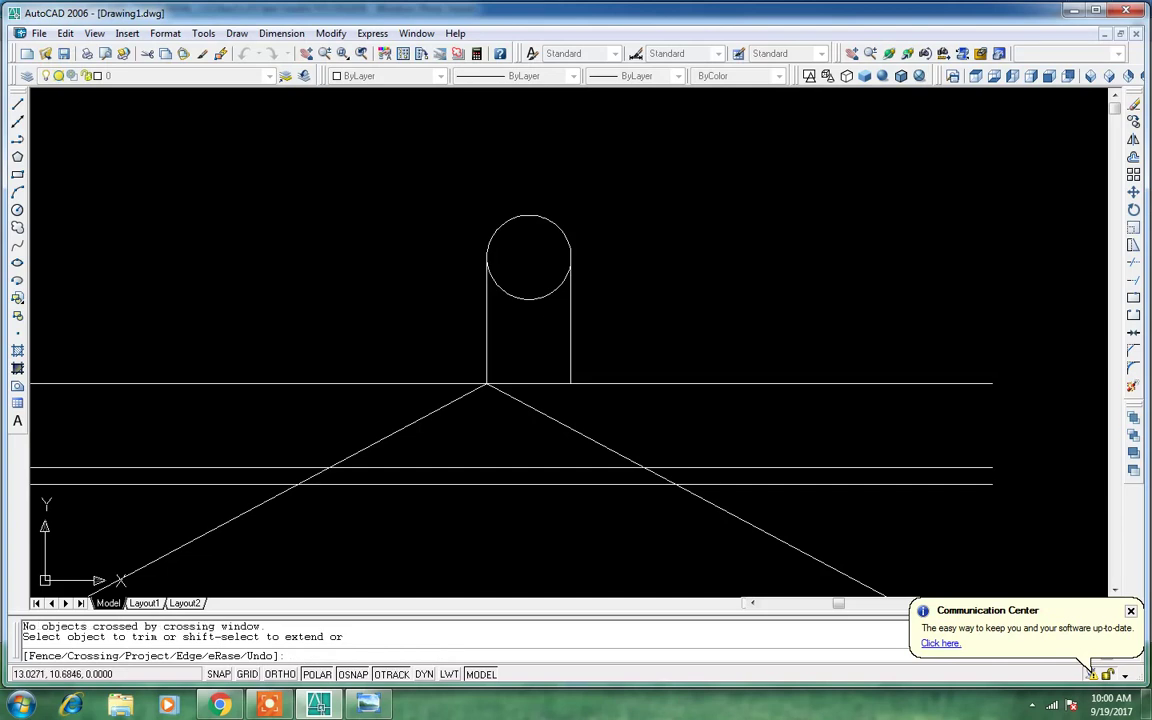
click(535, 281)
click(514, 329)
key(Return)
Erase the right vertical stem.
click(604, 309)
click(544, 325)
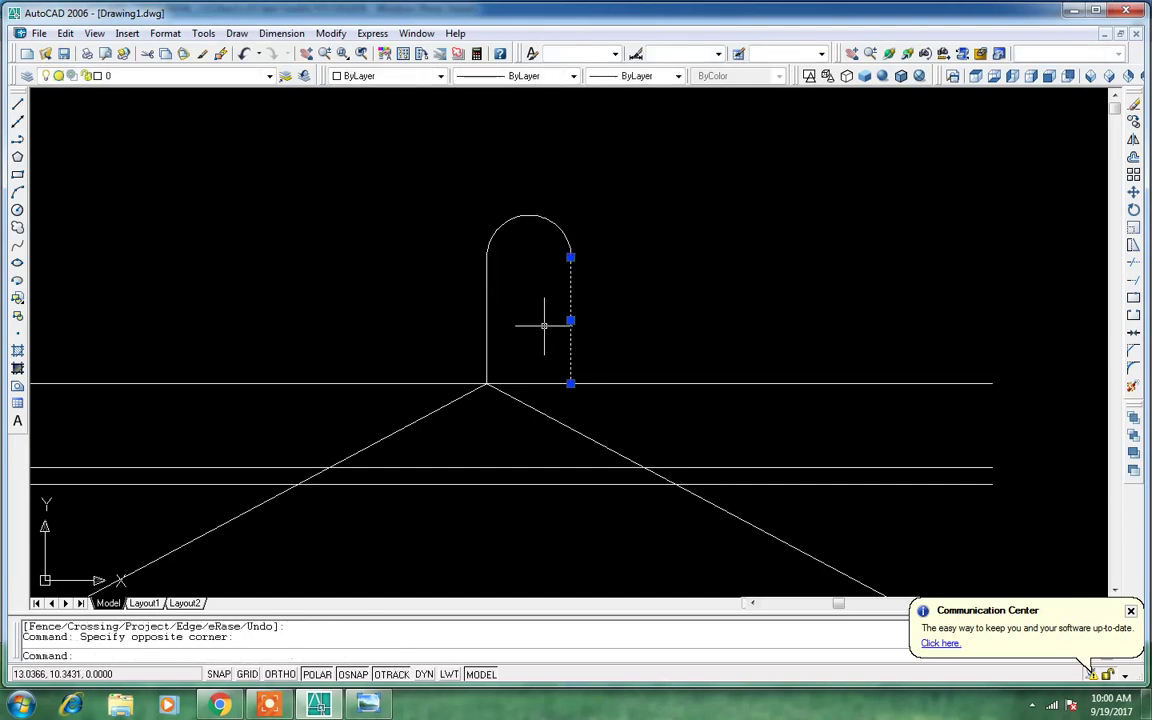
text(e)
key(Return)
Rotate the arc and left stem about the apex so the hook tilts left.
click(620, 313)
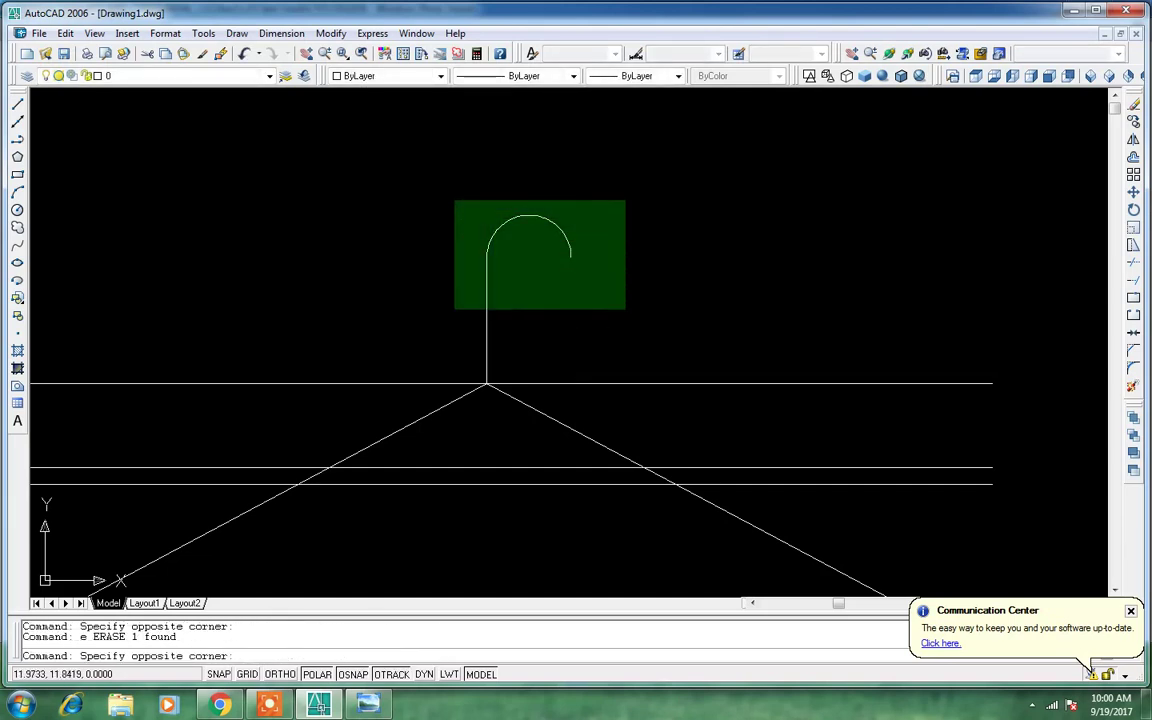
click(452, 197)
click(1133, 209)
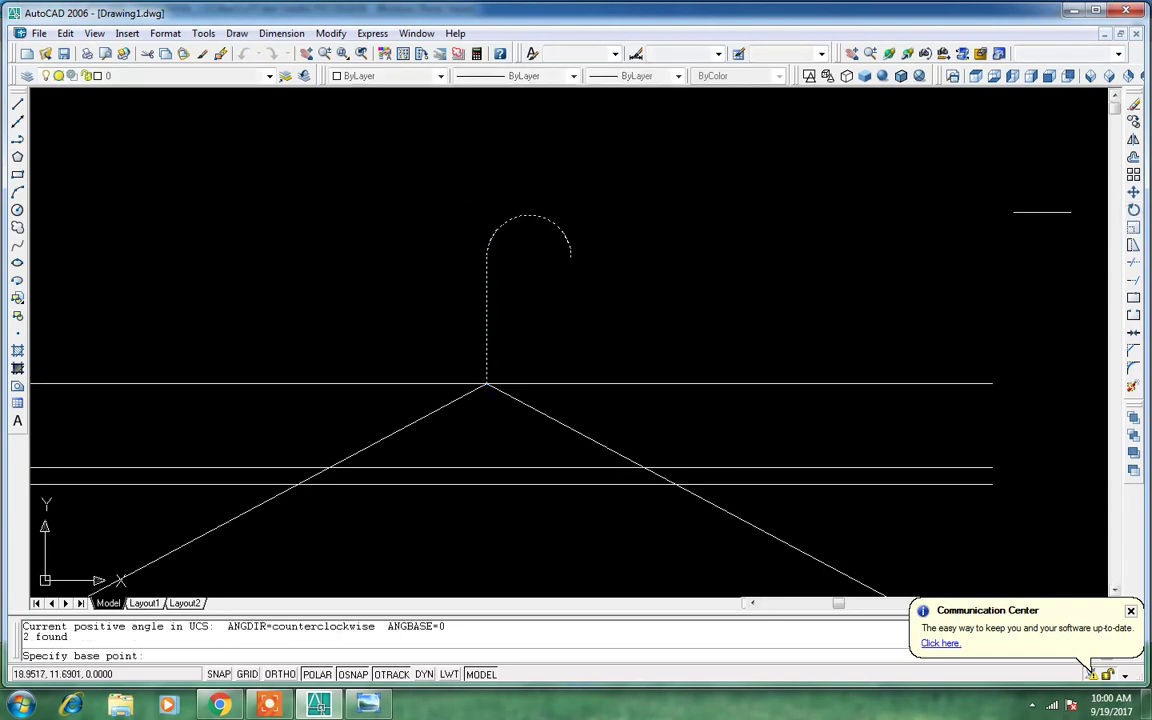
click(486, 384)
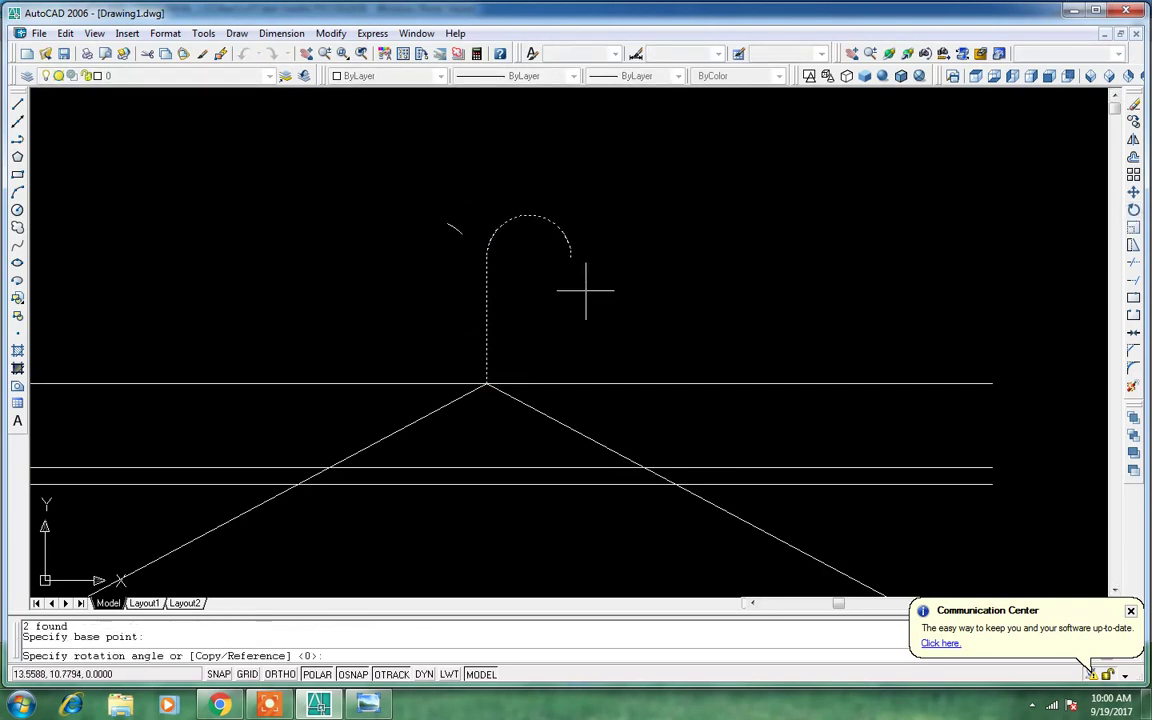
click(626, 265)
Replace the leaning stem with a polyline from the arc's lower end to the apex.
click(445, 301)
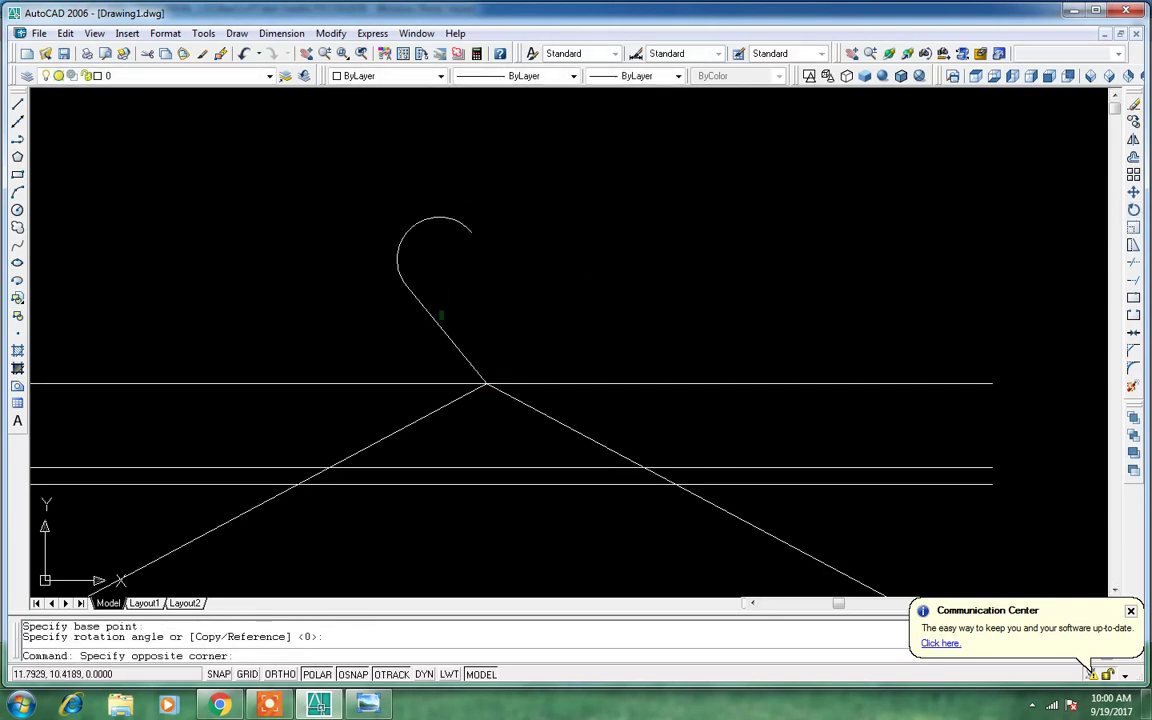
click(428, 323)
text(e)
key(Return)
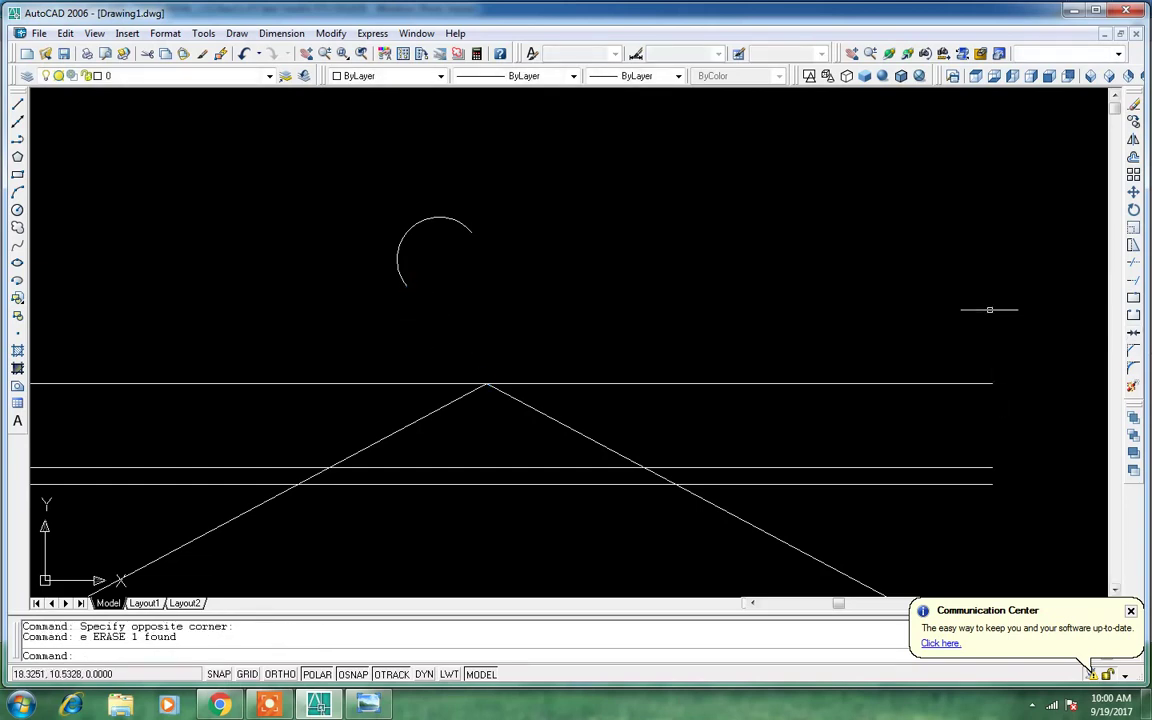
click(16, 143)
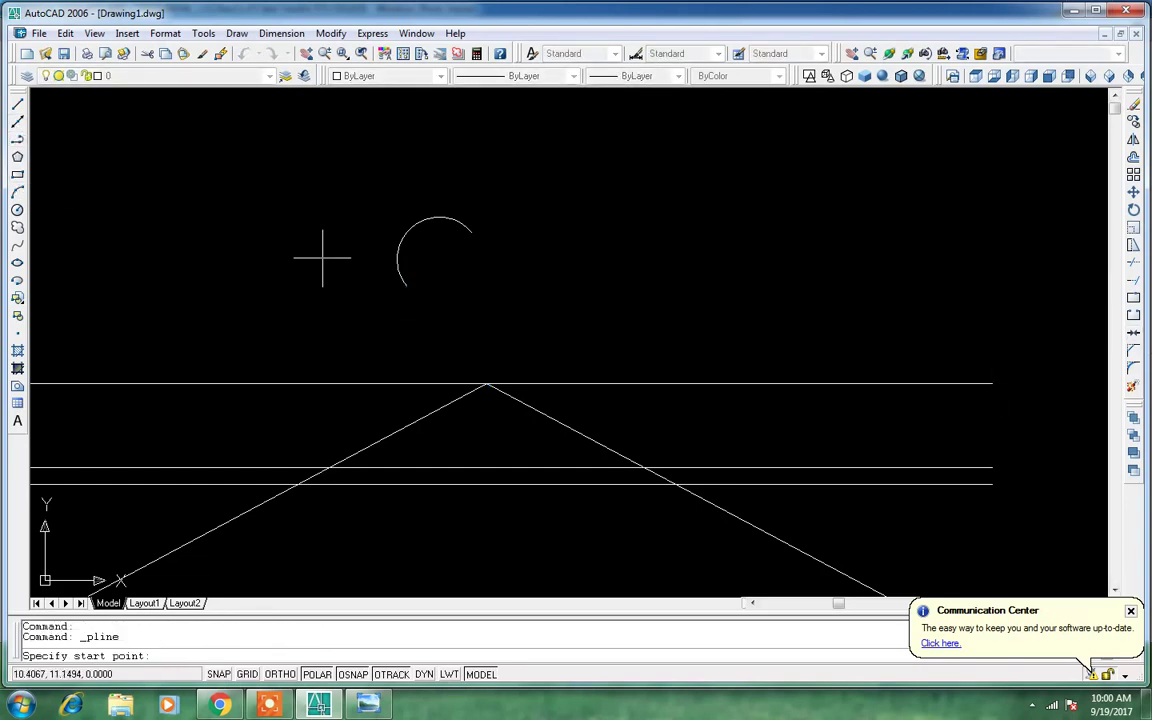
click(406, 286)
click(486, 383)
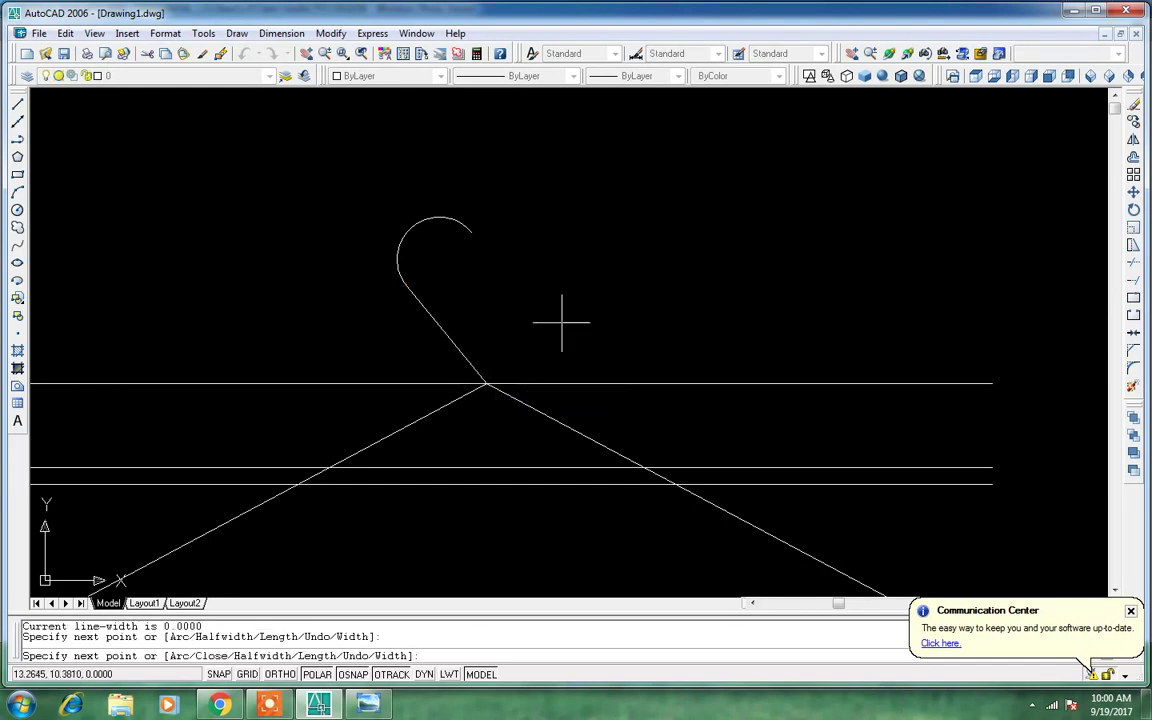
key(Return)
click(646, 391)
Erase the top horizontal guide line.
click(623, 349)
text(e)
key(Return)
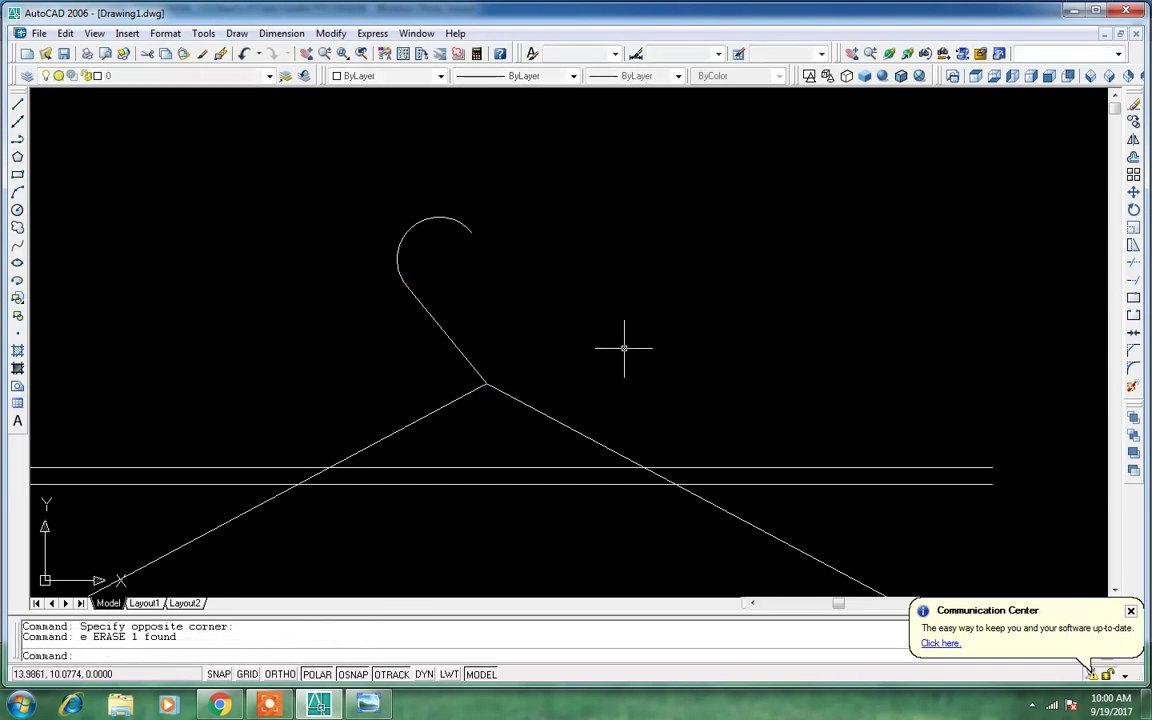
scroll(645, 306, down, 2)
Offset the bottom bar by 2, then undo the copy.
text(o)
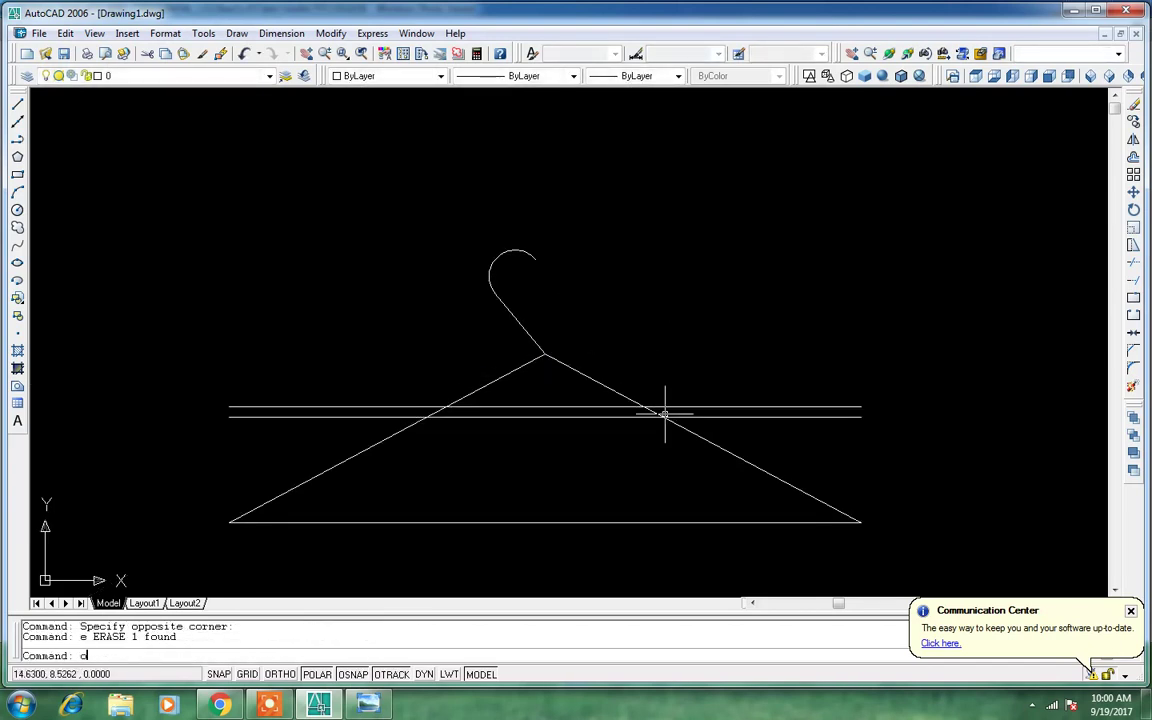
key(Return)
text(2)
key(Return)
click(664, 522)
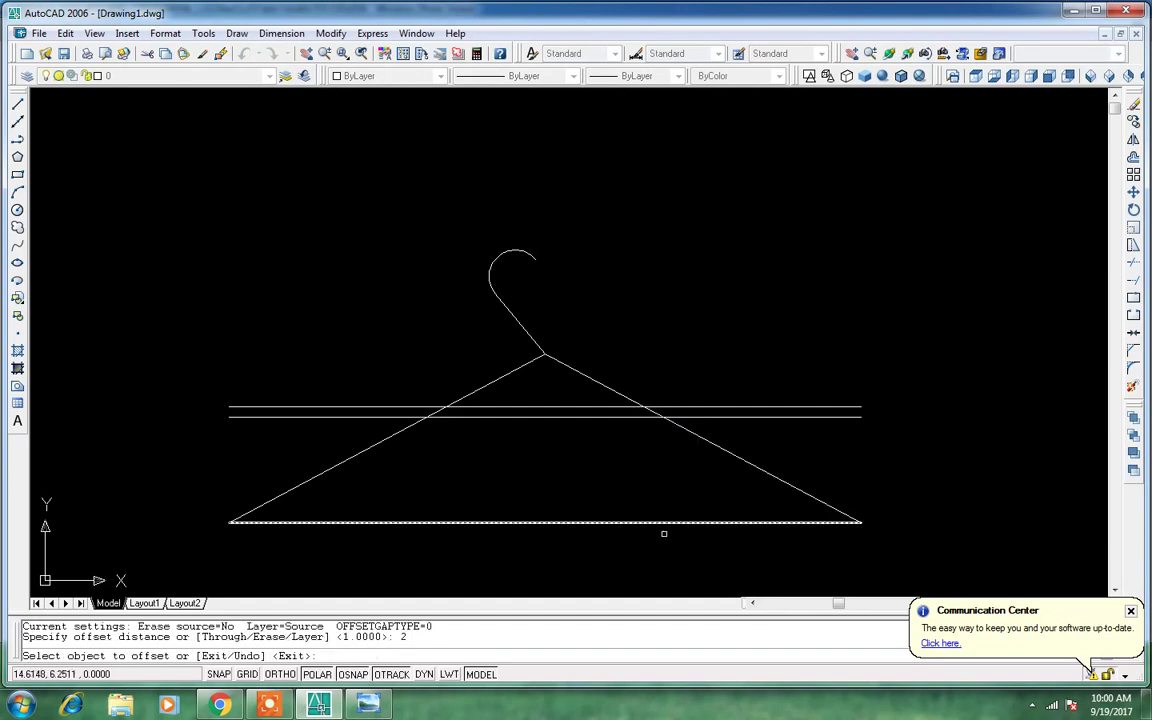
click(656, 484)
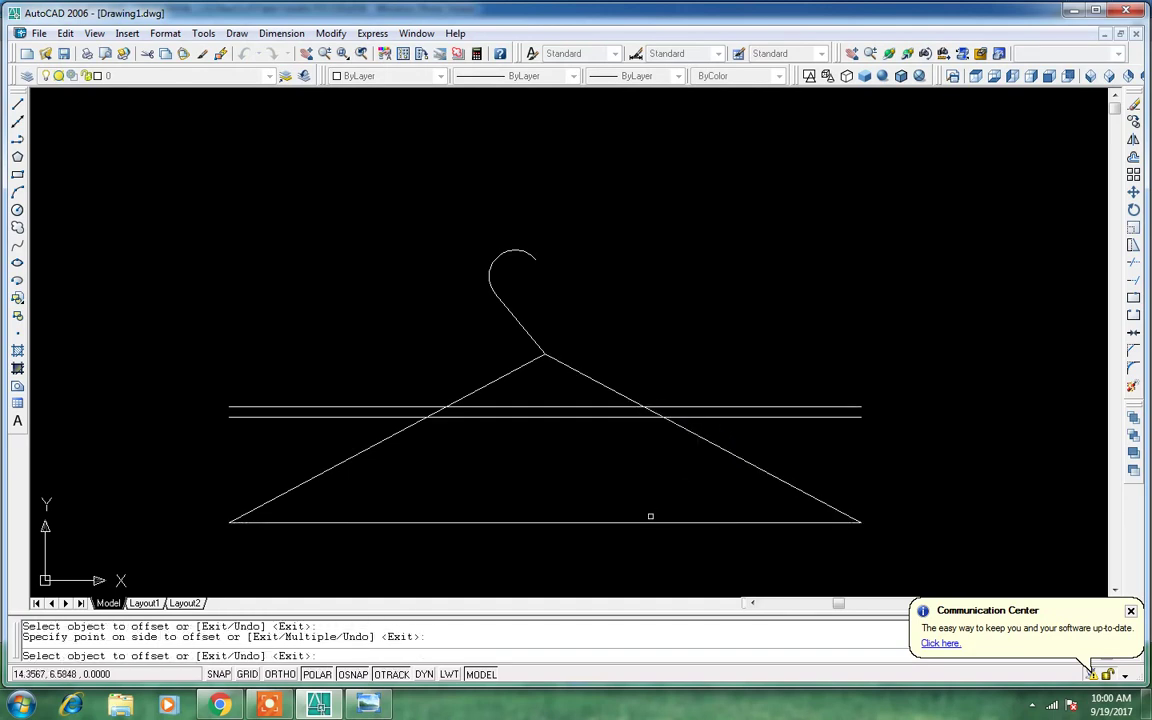
text(u)
key(Return)
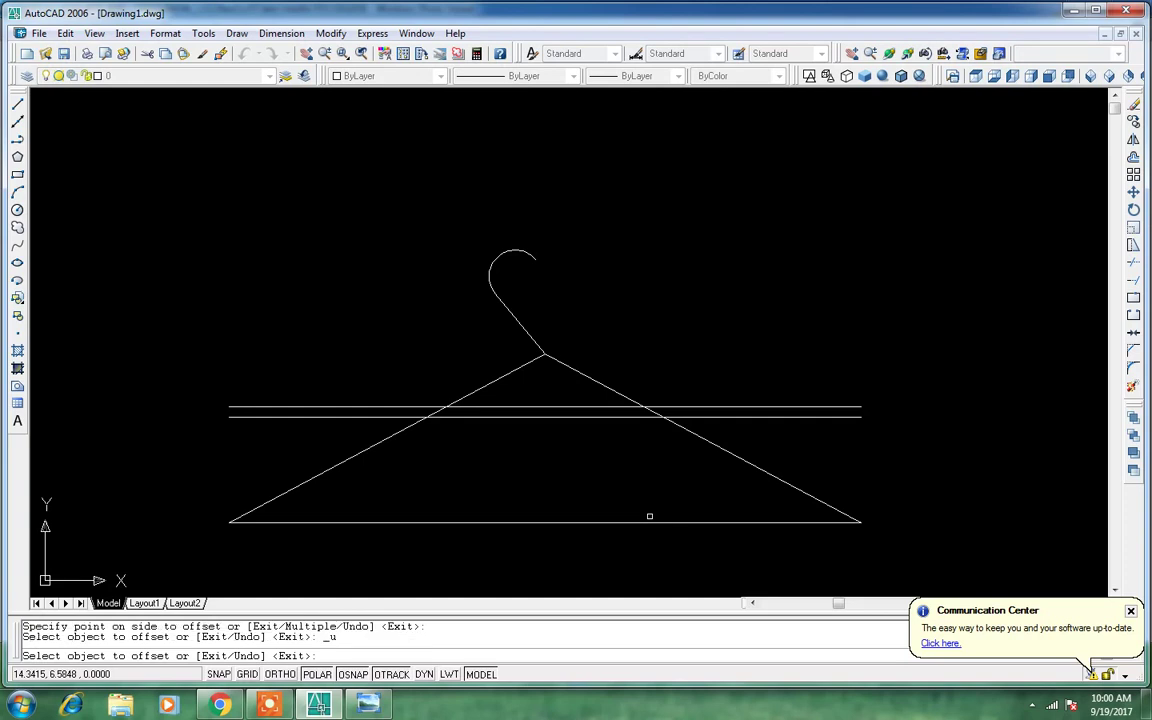
Retry the bottom-bar offset, then cancel and undo it again.
click(650, 521)
click(650, 521)
click(643, 484)
key(ctrl+z)
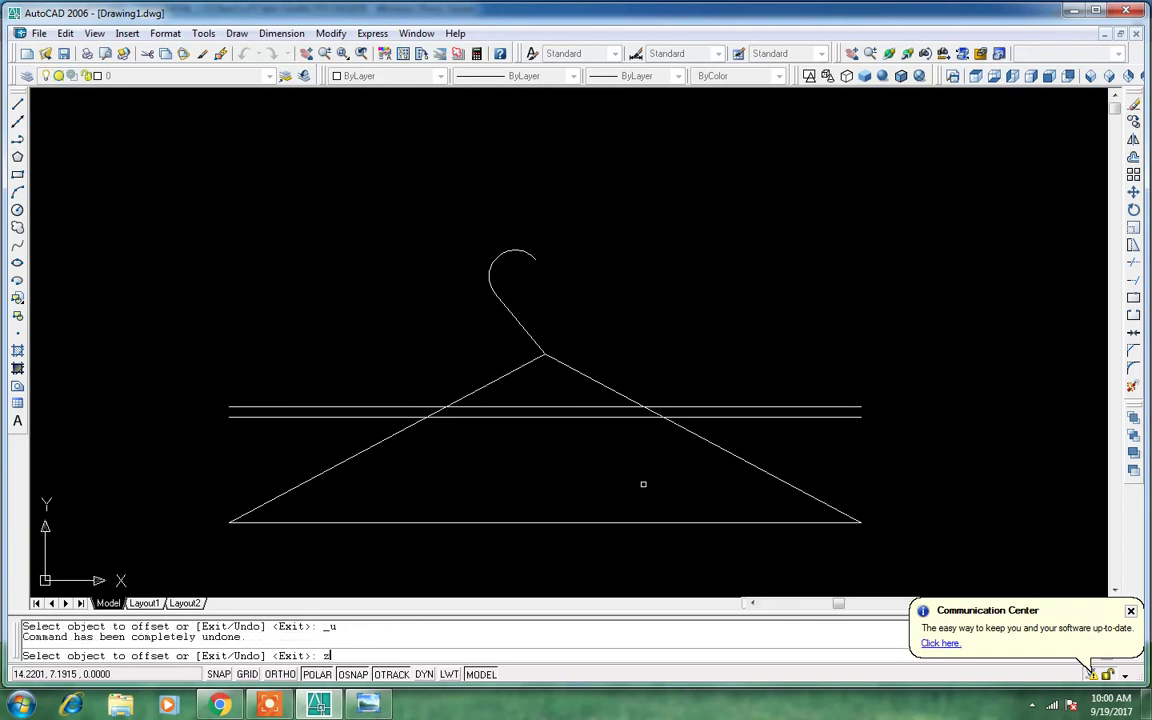
key(Escape)
key(ctrl+z)
key(ctrl+z)
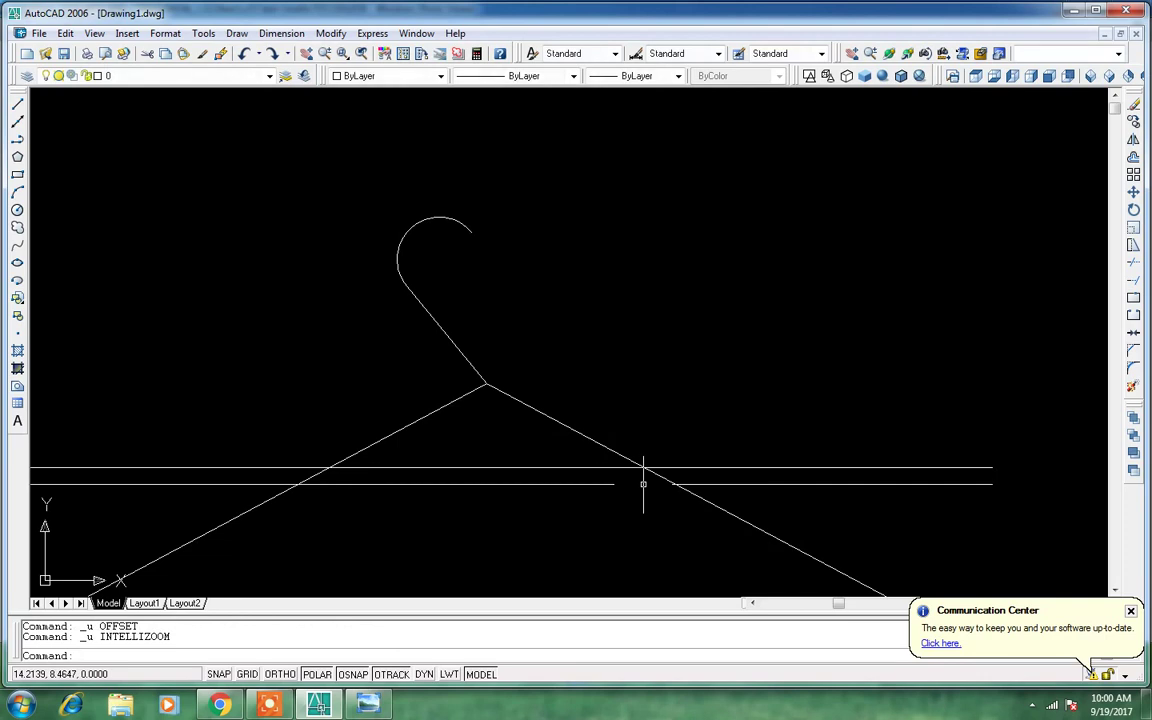
scroll(685, 361, down, 3)
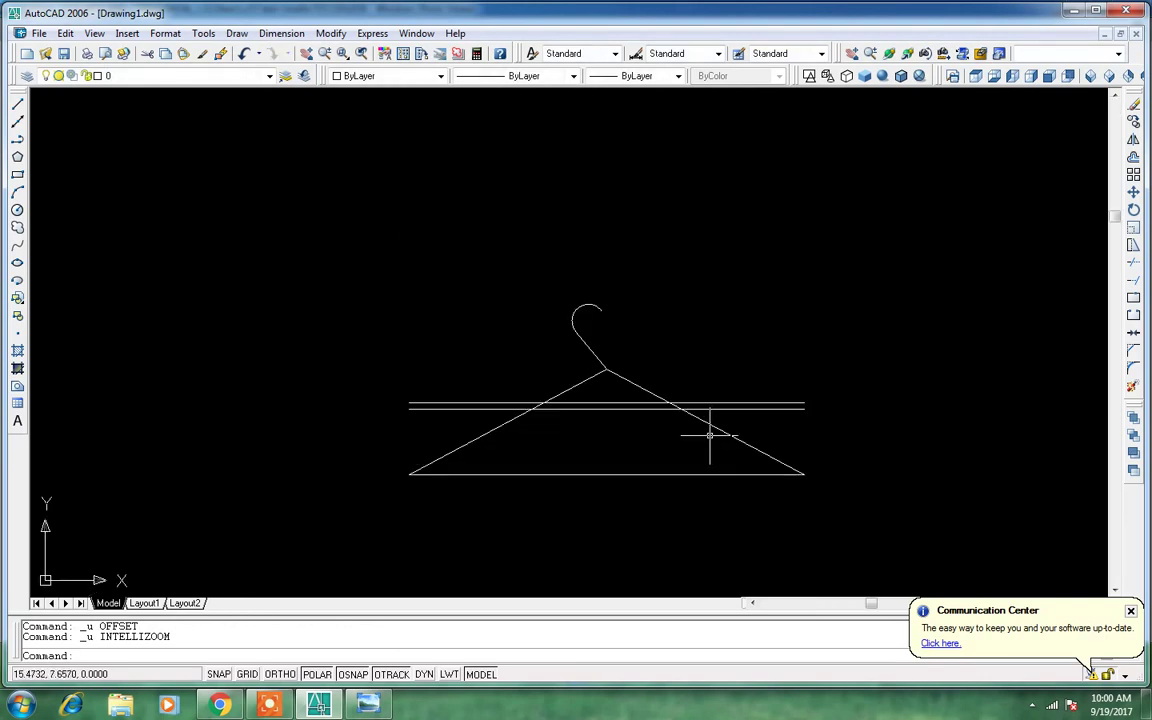
Add a guide line 1 unit above the bottom bar.
text(o)
key(Return)
key(Return)
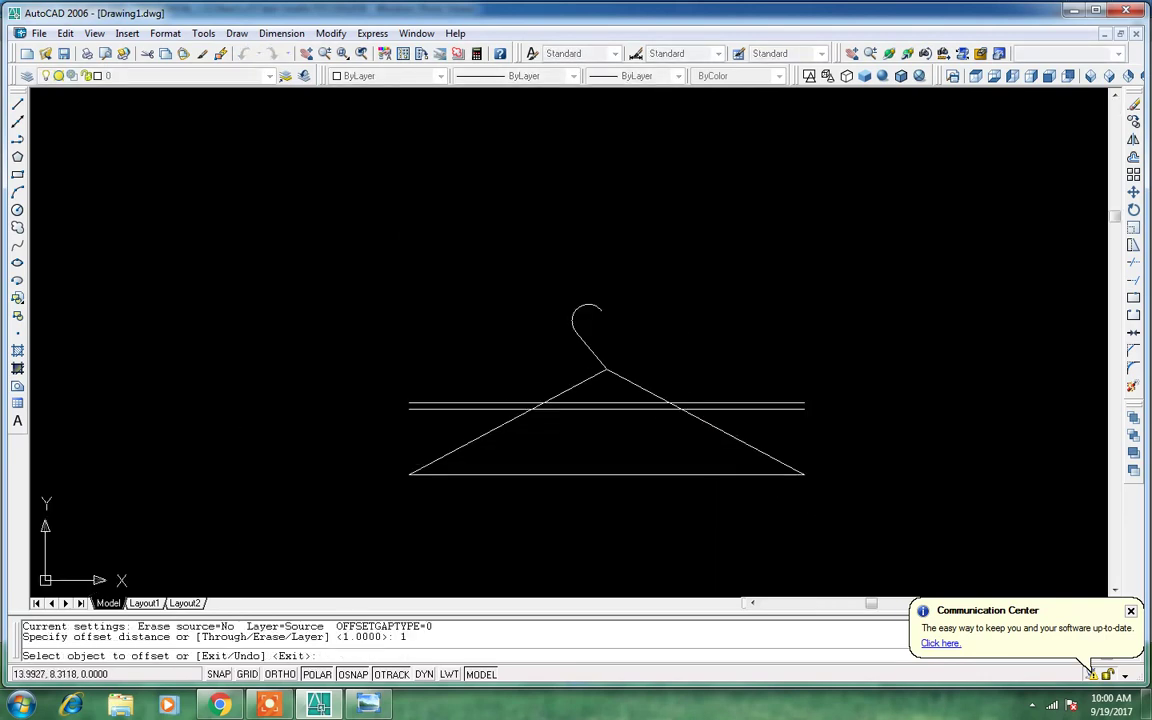
click(656, 406)
click(663, 447)
key(Return)
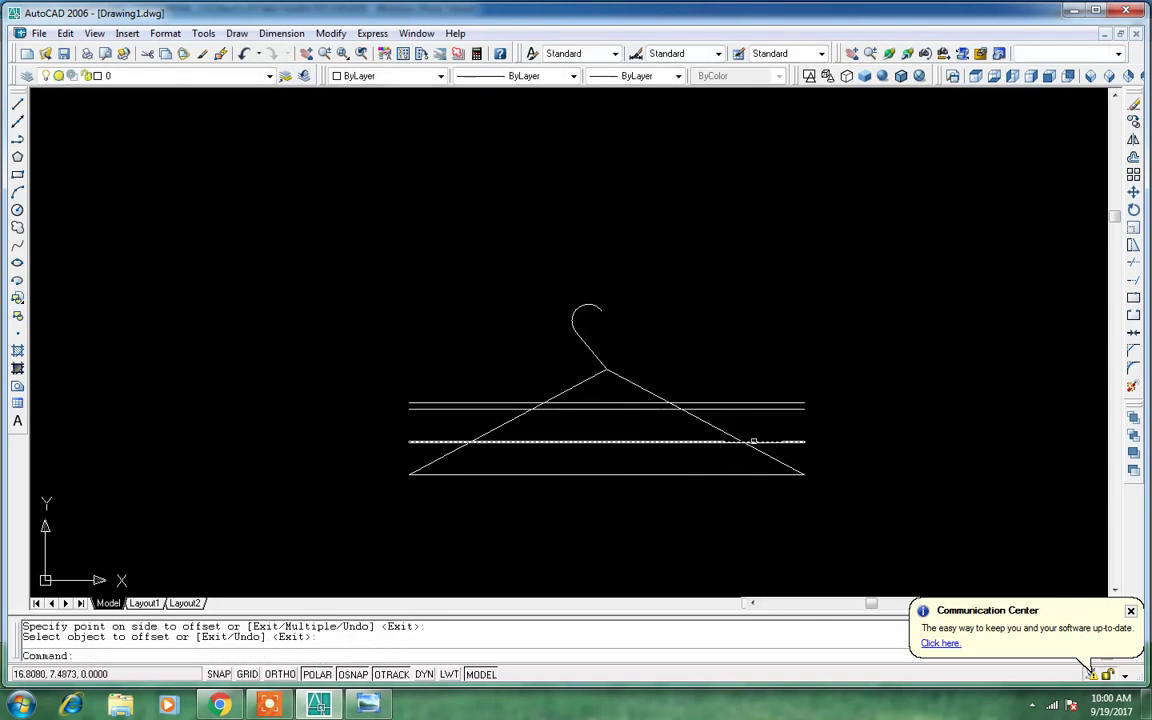
scroll(700, 447, up, 1)
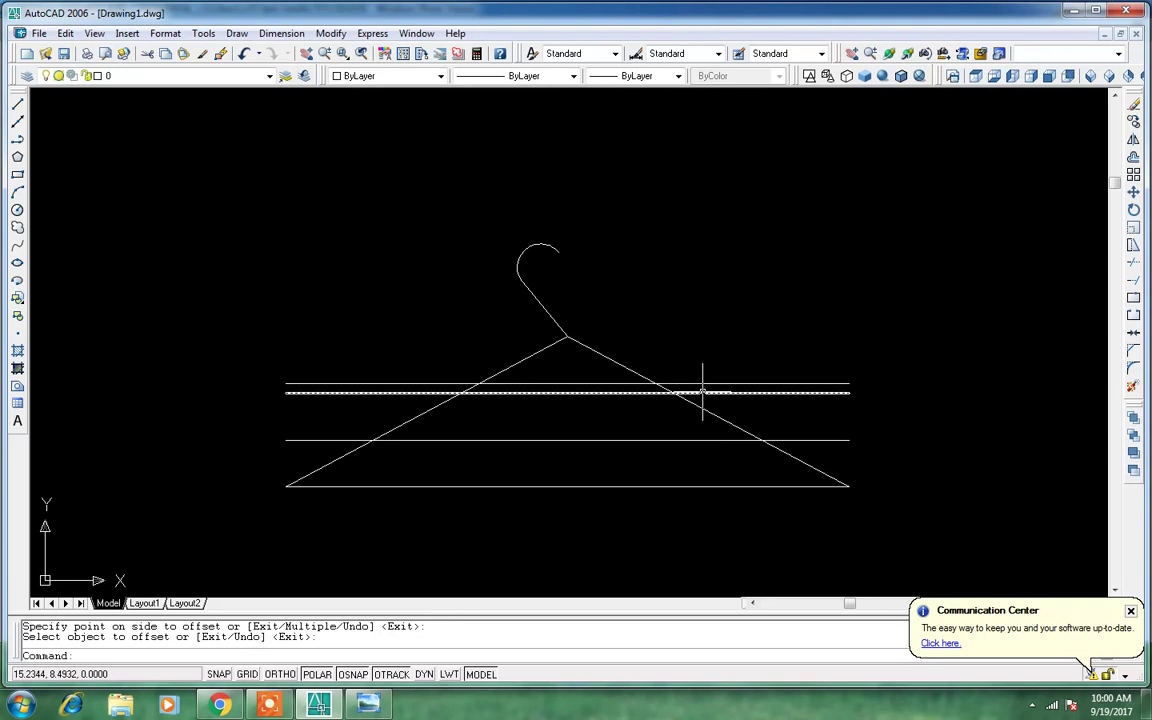
text(o)
Add another guide line 0.2 units above the new one.
key(Return)
text(2)
key(Return)
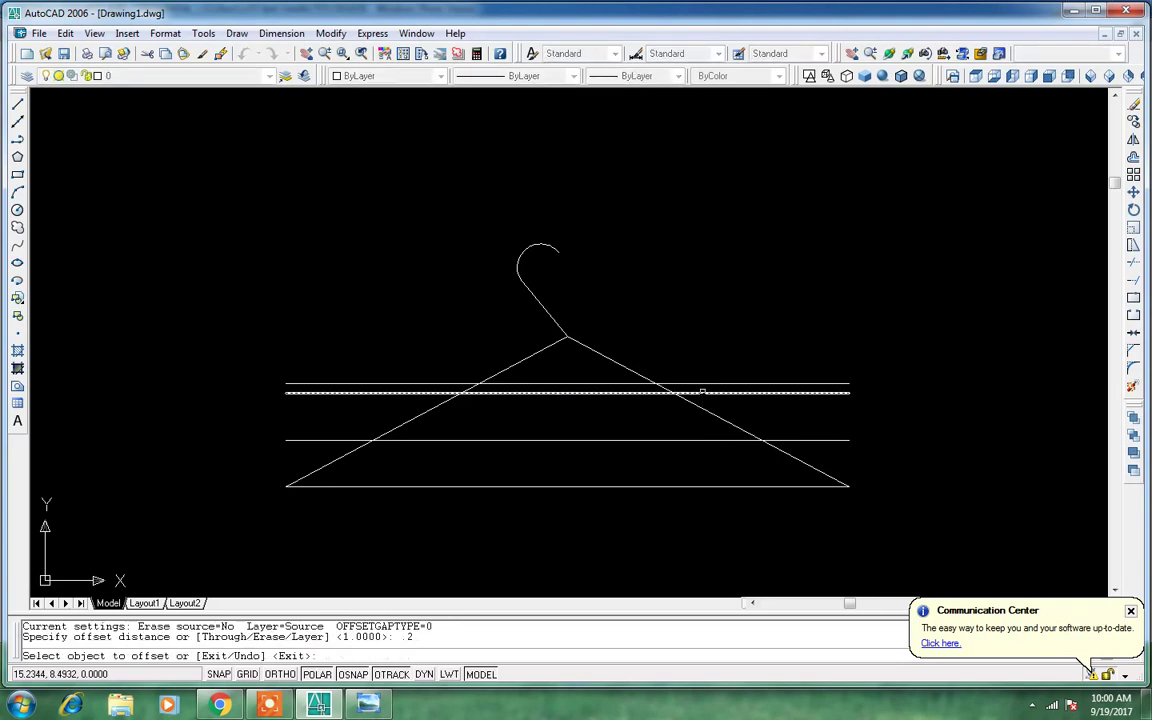
click(724, 440)
click(729, 338)
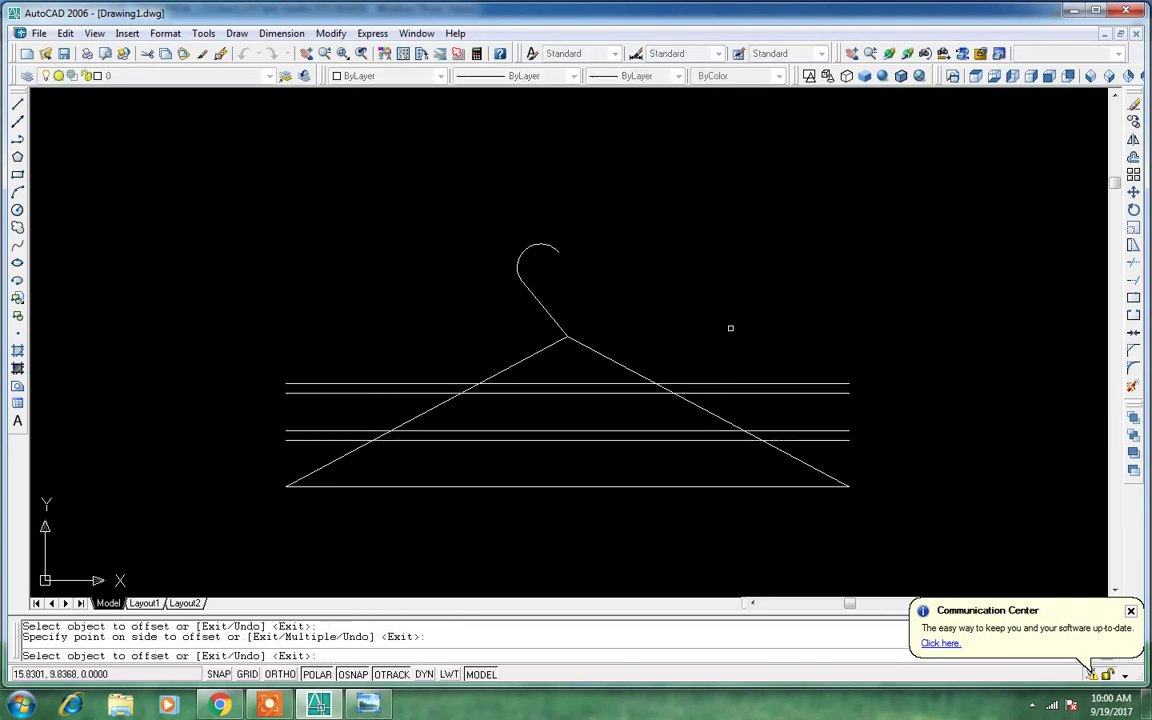
key(Return)
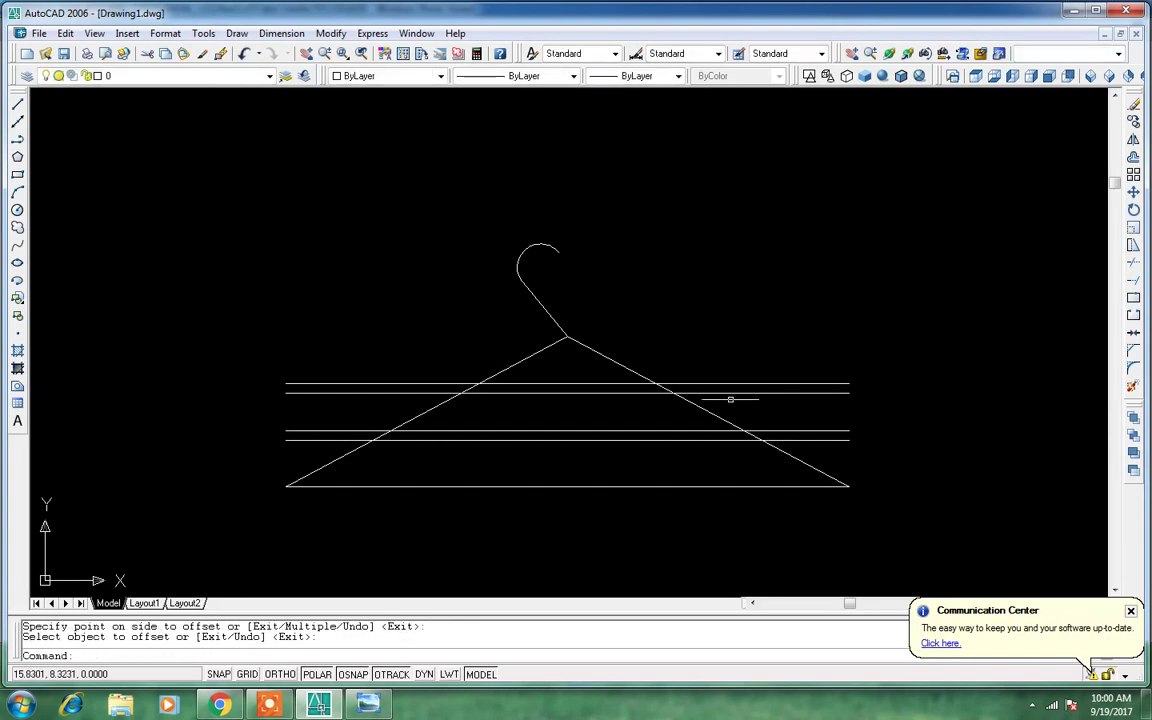
Erase the upper horizontal guide line.
click(653, 342)
click(703, 383)
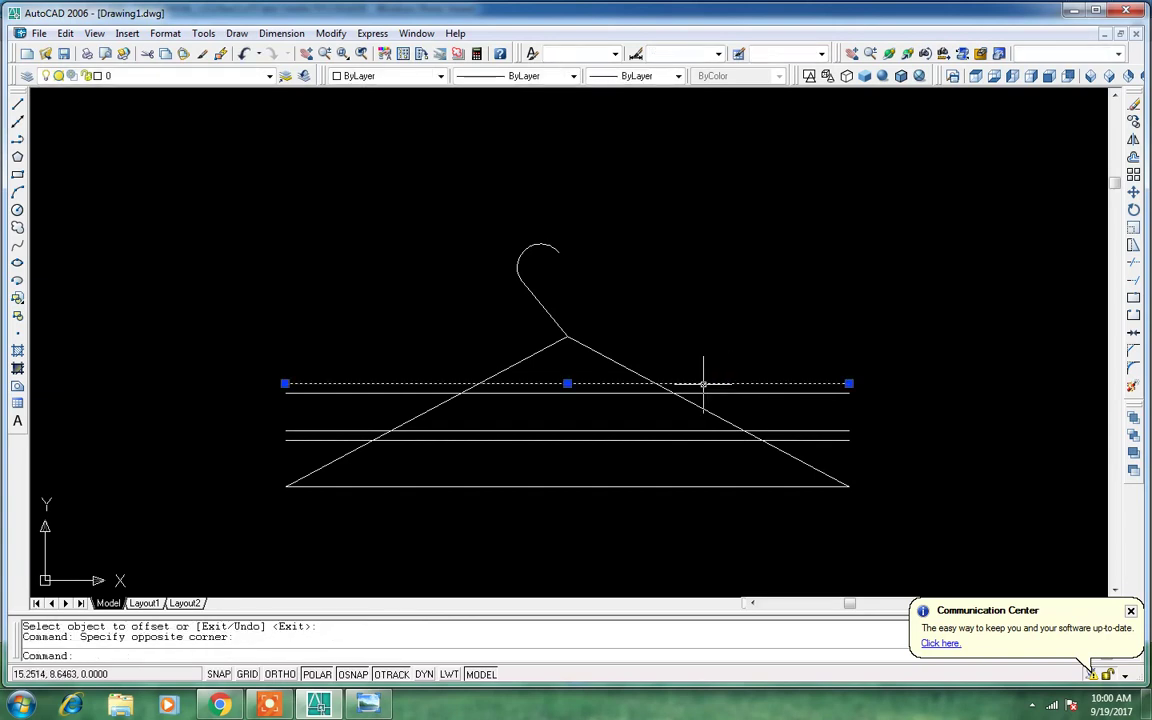
text(e)
key(Return)
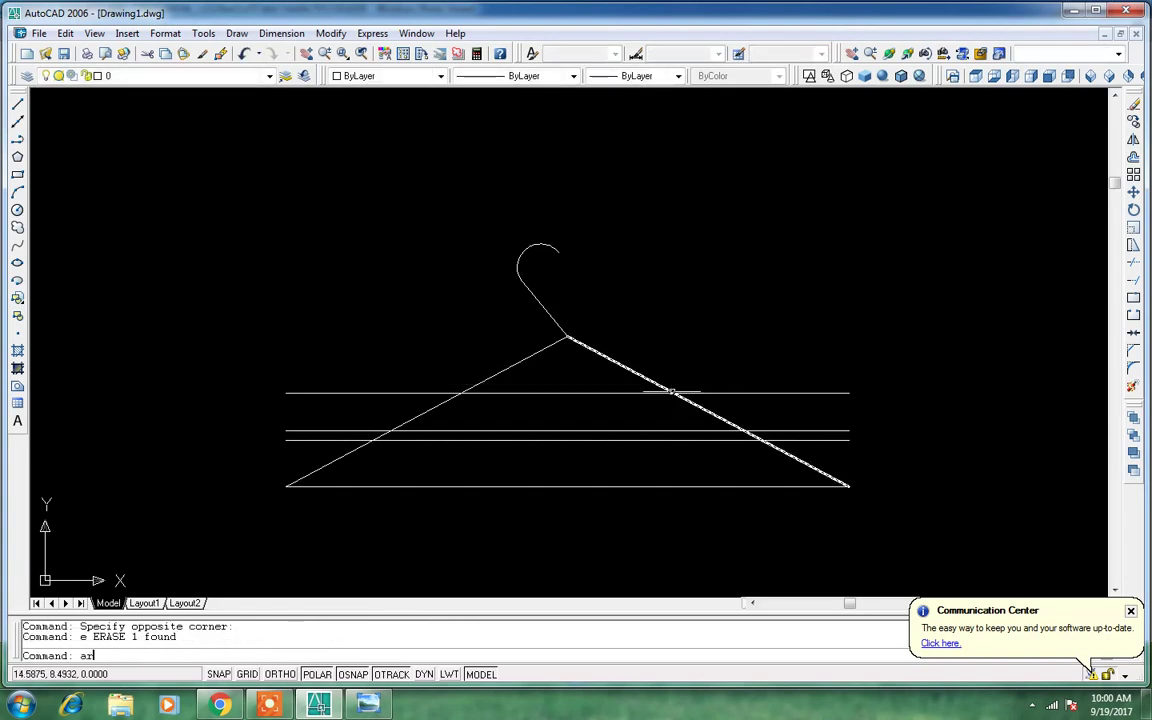
Draw a three-point arc dipping from the right shoulder to the lower guide line.
text(c)
key(Return)
click(673, 391)
scroll(706, 420, up, 2)
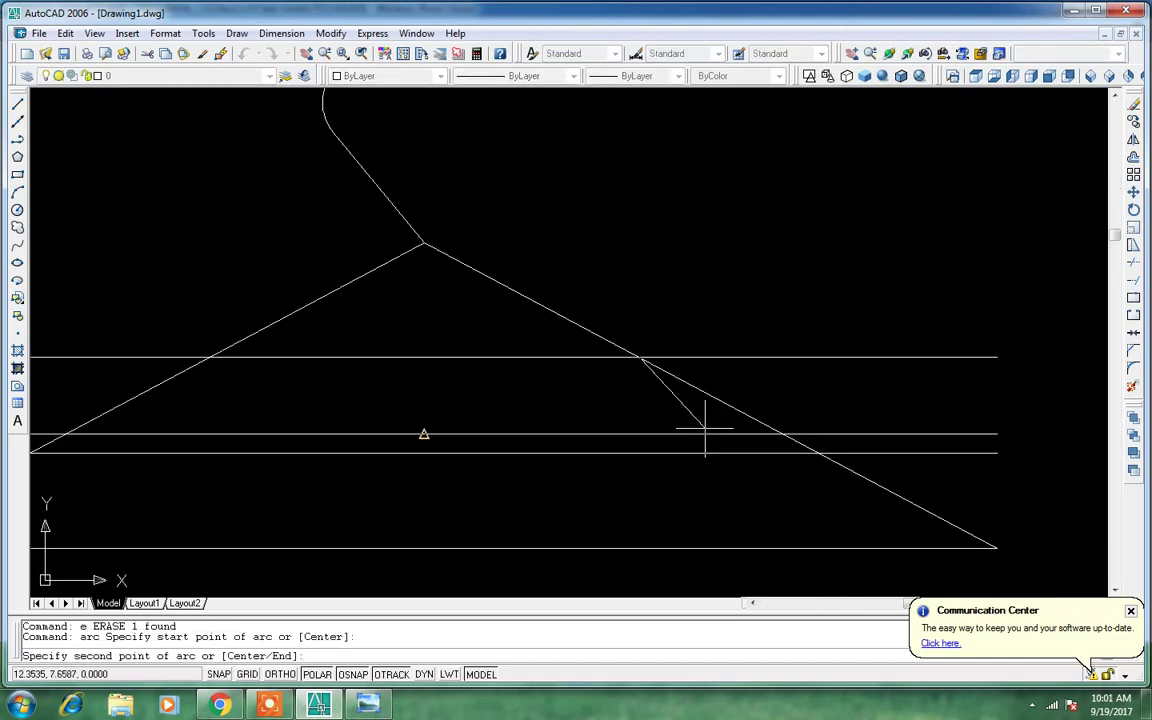
click(691, 421)
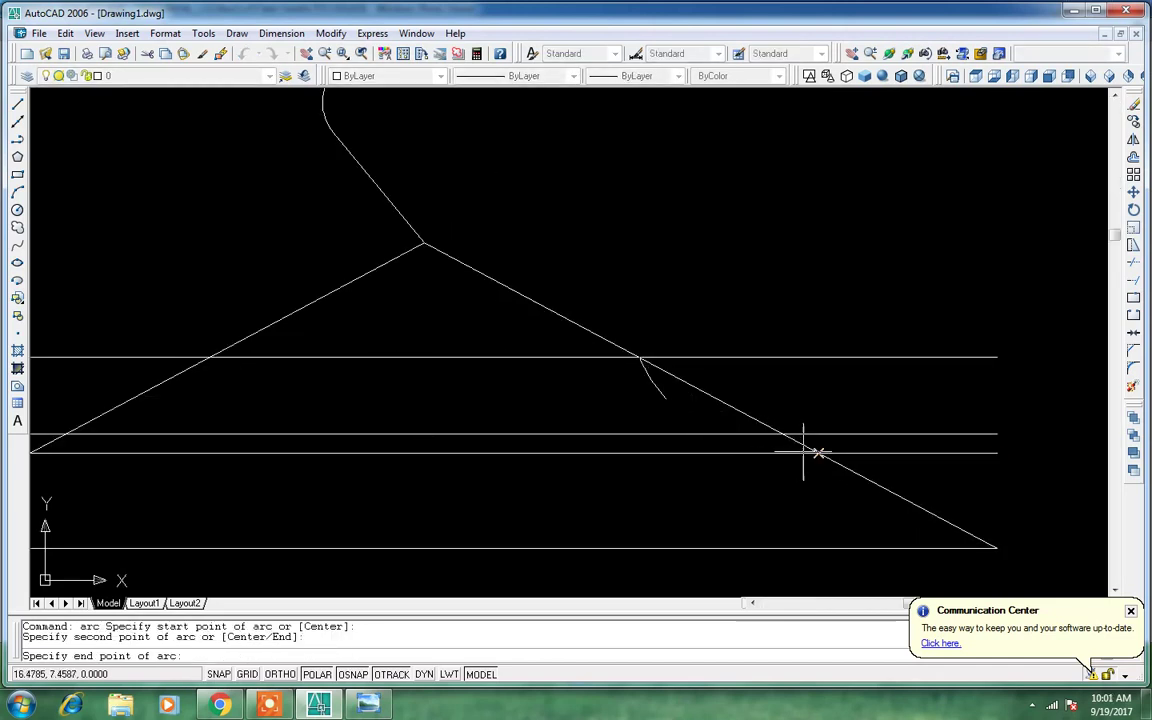
click(815, 454)
Erase the lower and upper horizontal guide lines.
click(912, 458)
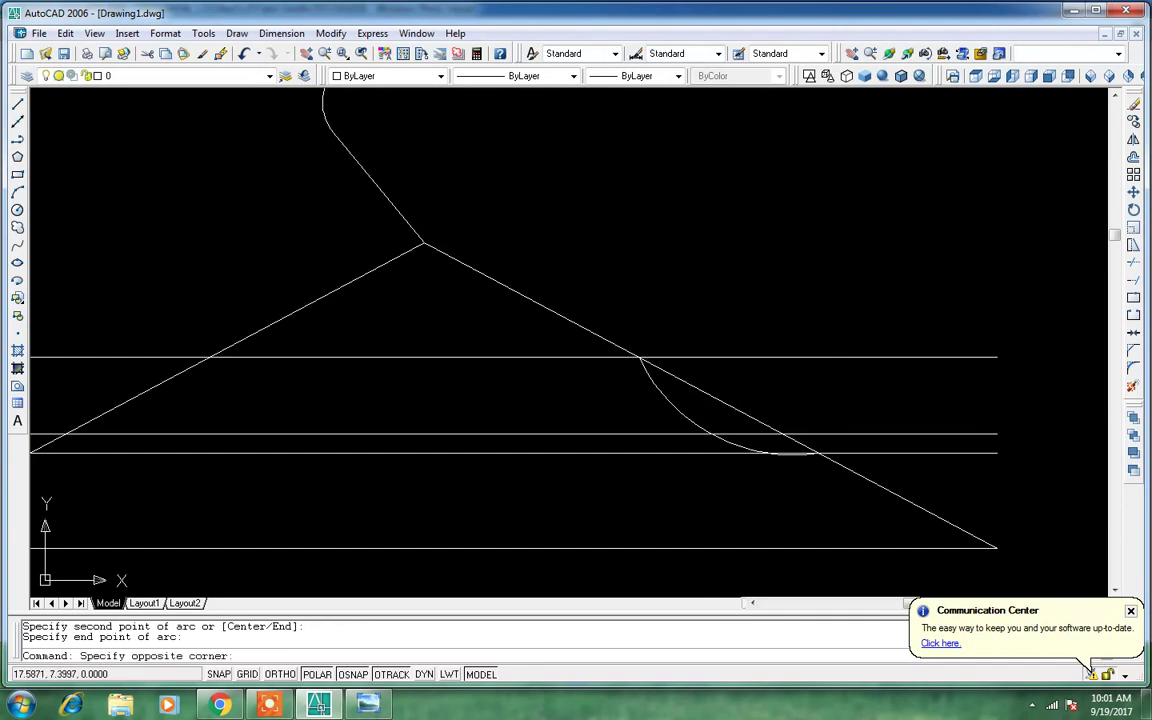
click(916, 444)
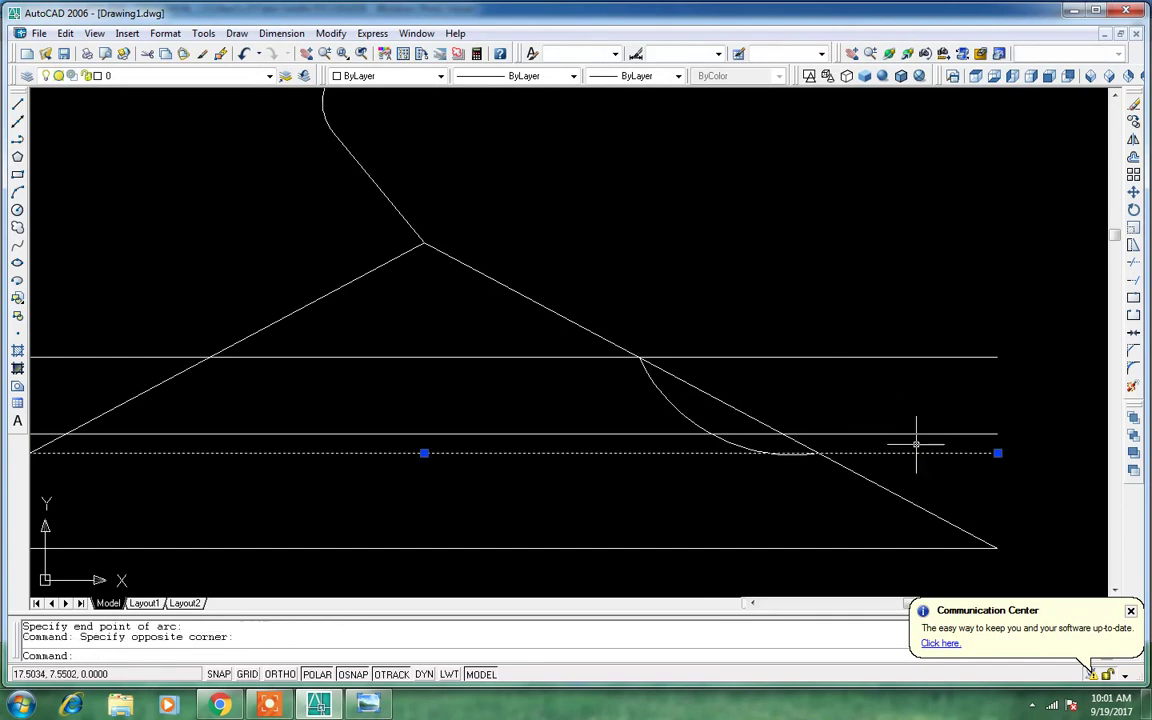
click(892, 343)
click(847, 376)
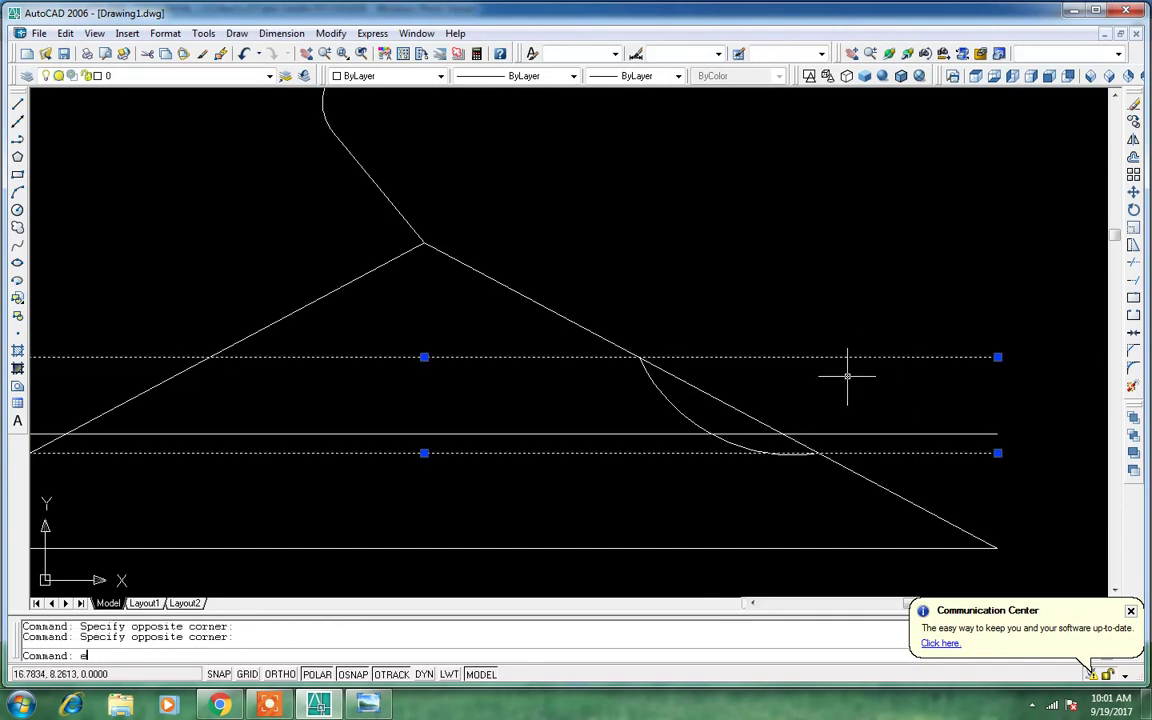
key(Return)
scroll(850, 360, down, 2)
Select the right shoulder arc for mirroring.
click(748, 383)
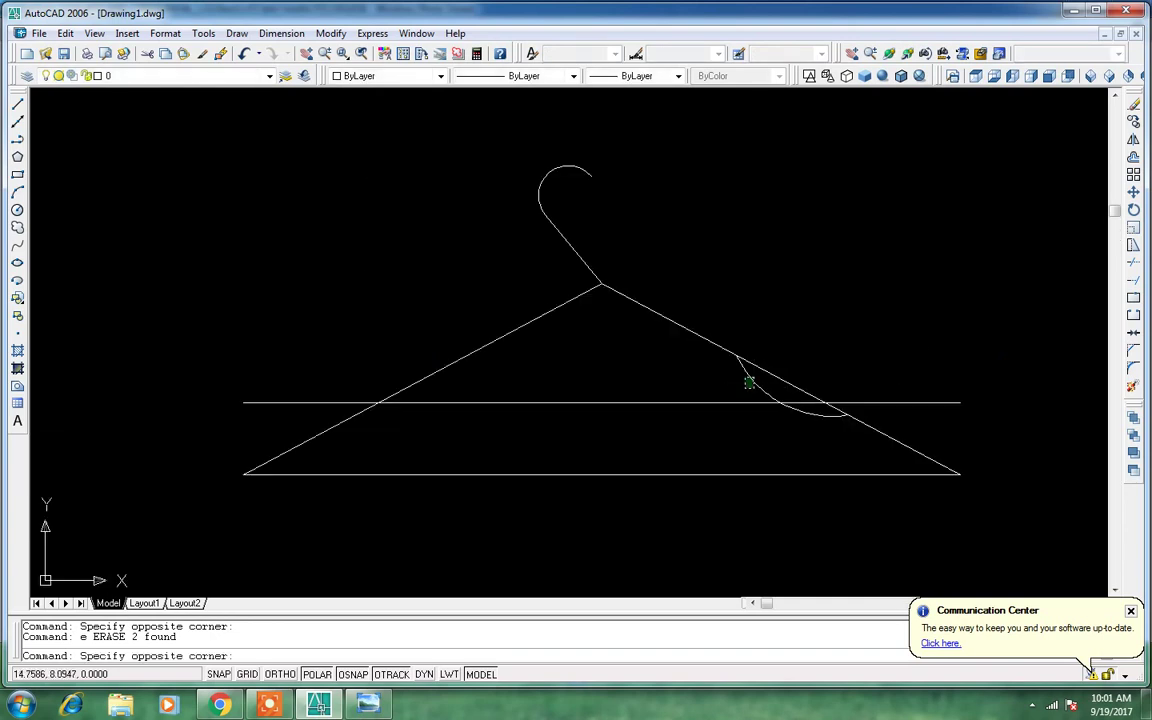
click(745, 377)
text(mi)
key(Return)
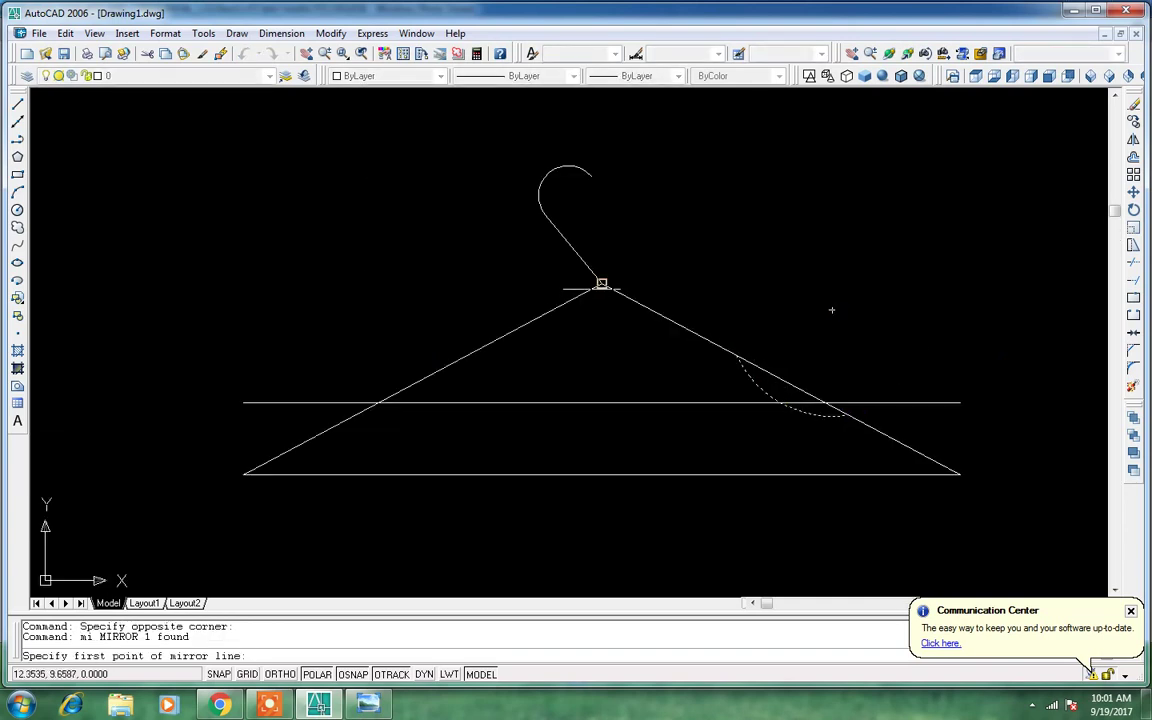
Mirror the arc about a vertical axis through the apex, keeping the original.
click(601, 284)
click(600, 334)
key(Return)
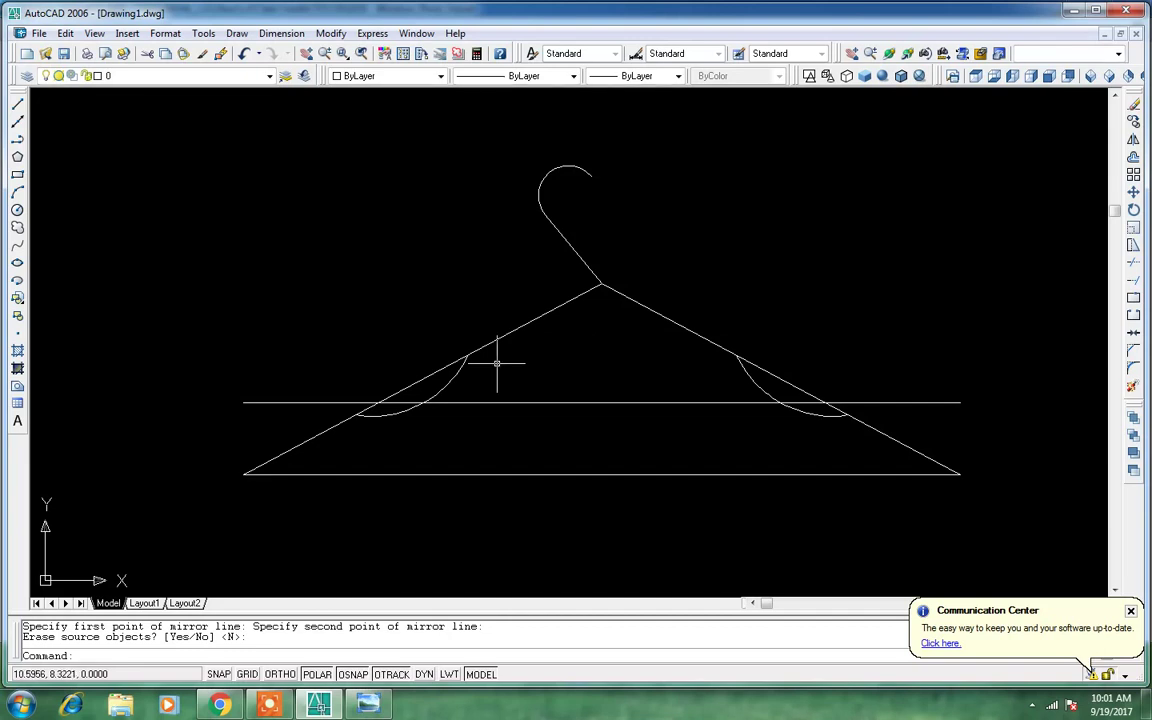
text(tr)
Trim the left and right diagonals behind their shoulder arcs.
key(Return)
key(Return)
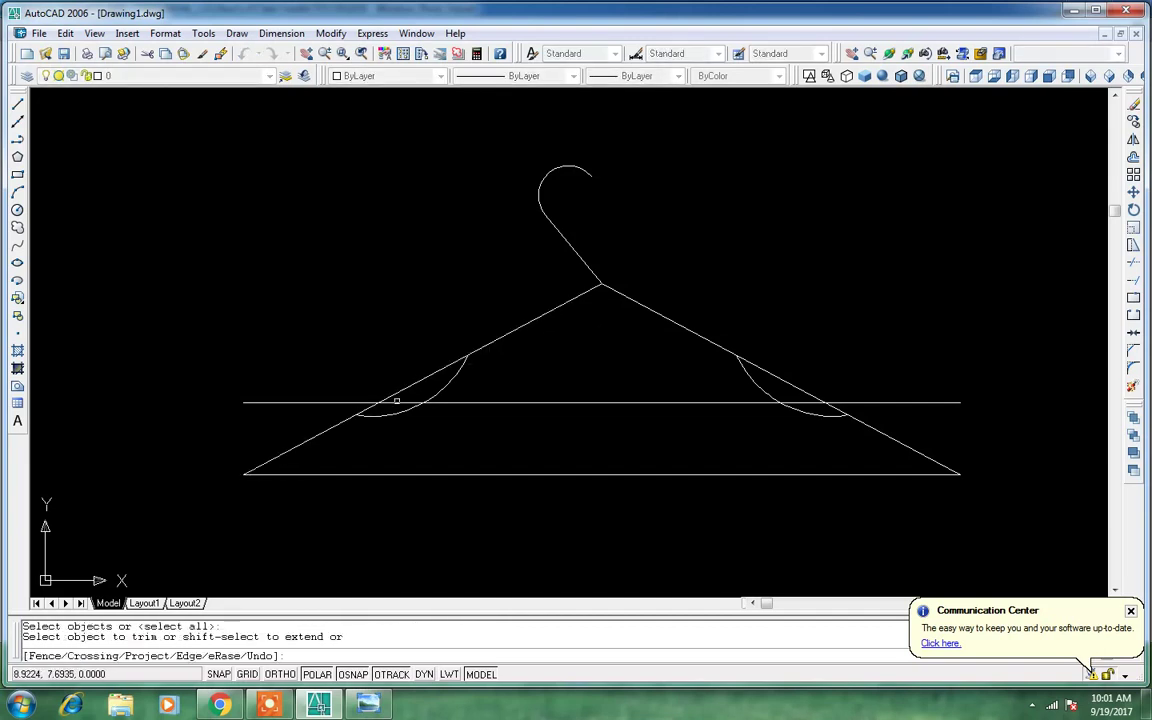
click(396, 401)
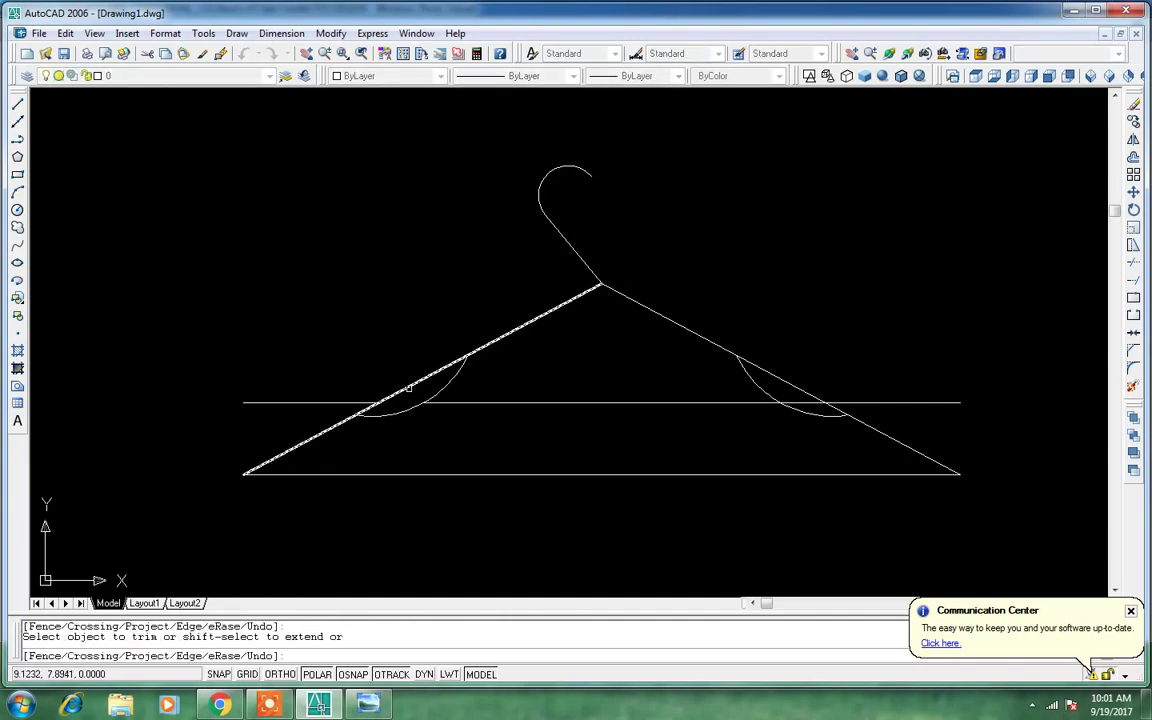
click(409, 388)
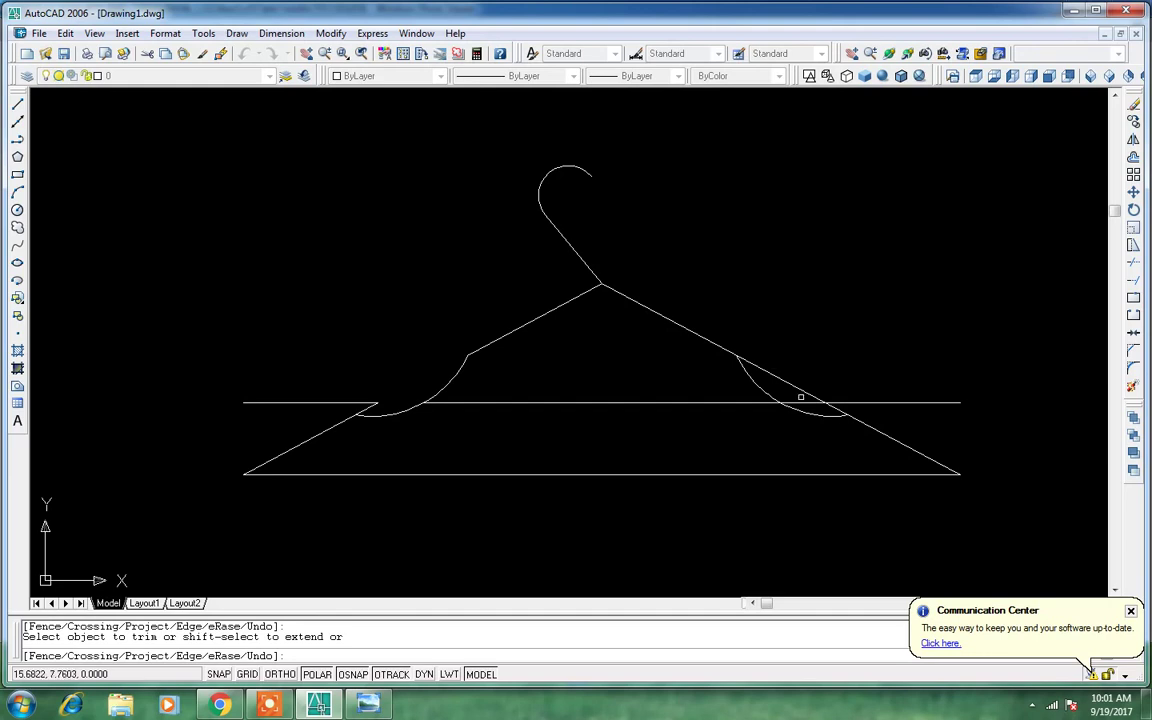
click(783, 381)
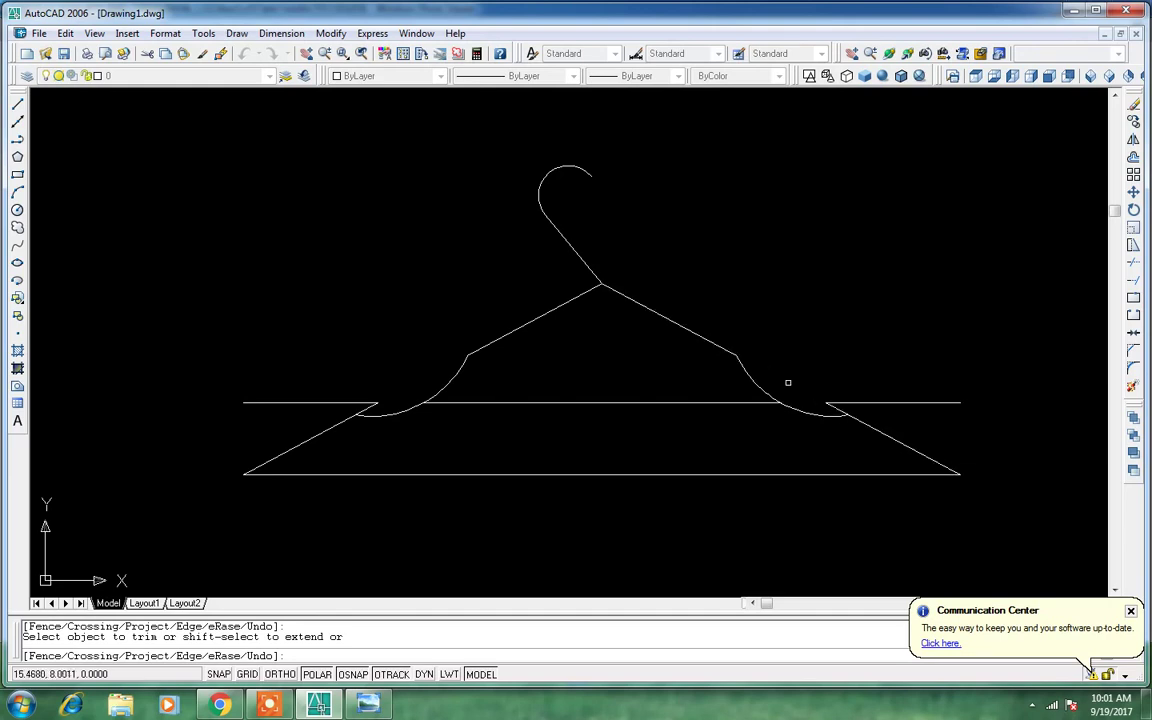
key(Return)
Erase the three leftover horizontal segments.
click(926, 395)
click(908, 417)
click(625, 437)
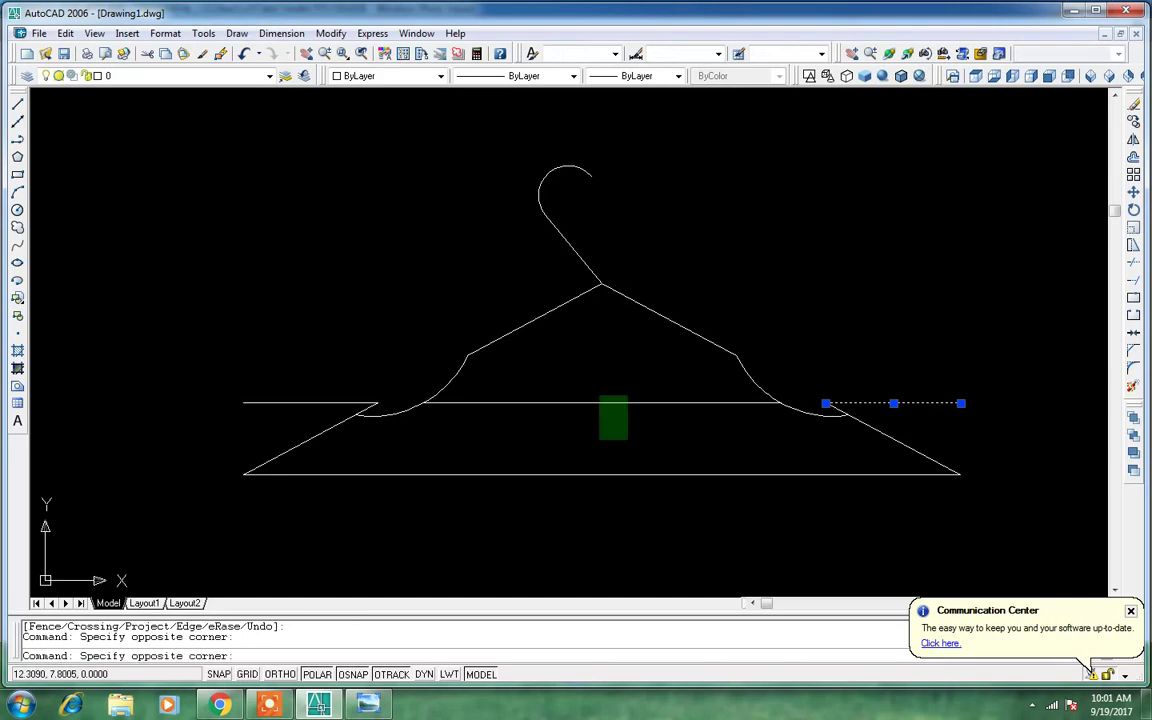
click(407, 398)
click(296, 404)
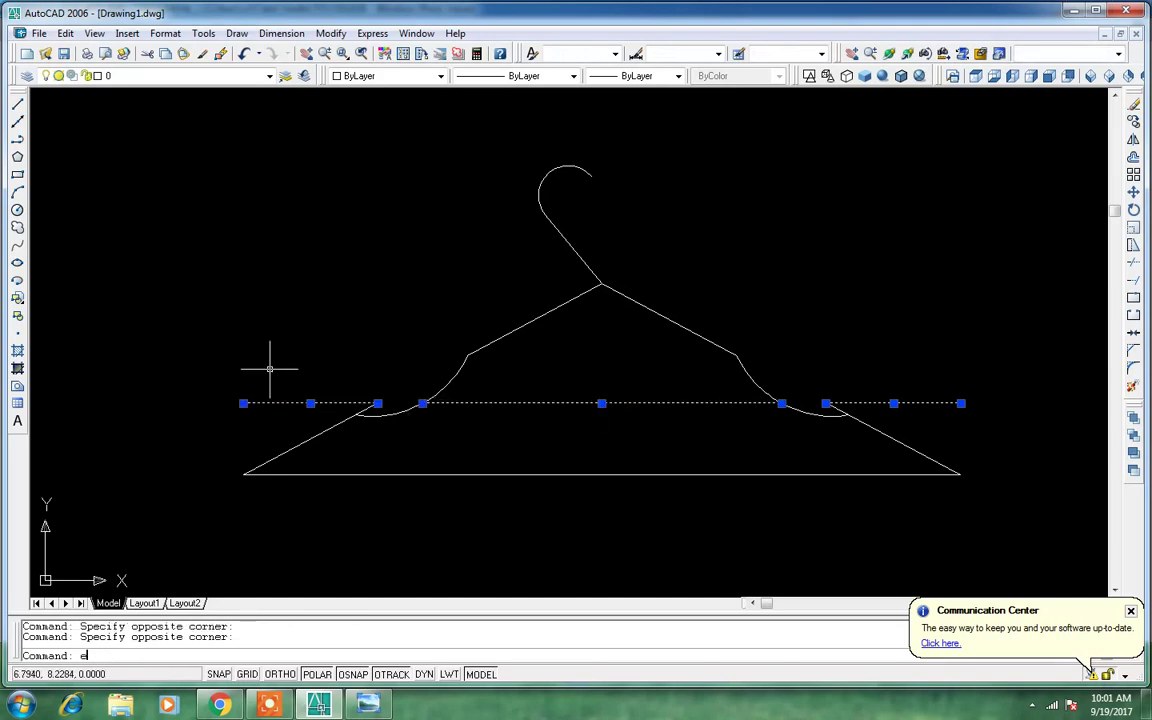
key(Return)
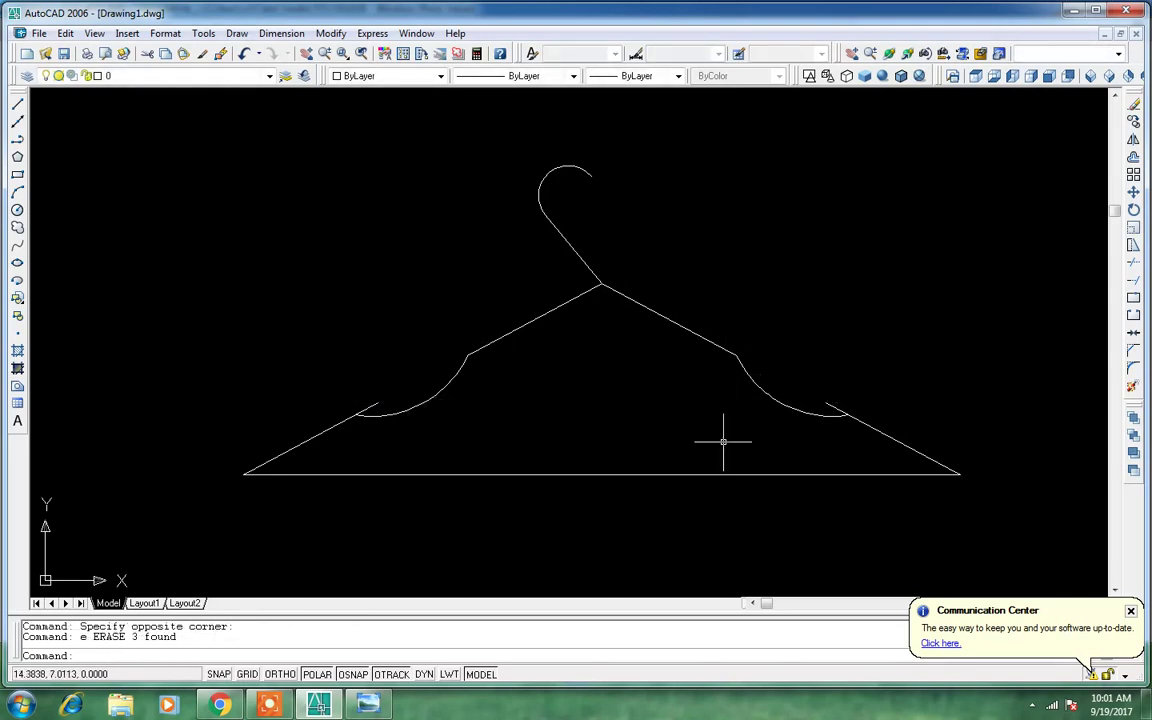
text(f)
Set the fillet radius to 0.4 and round the bottom-left corner.
key(Return)
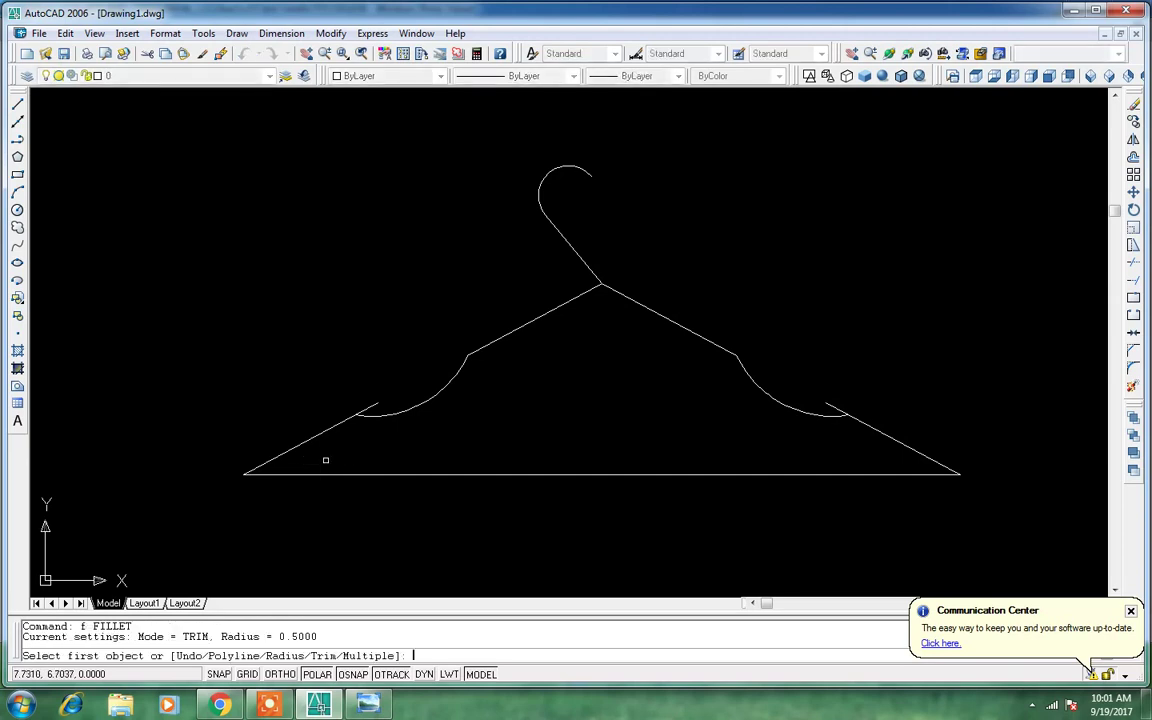
text(.4)
click(305, 441)
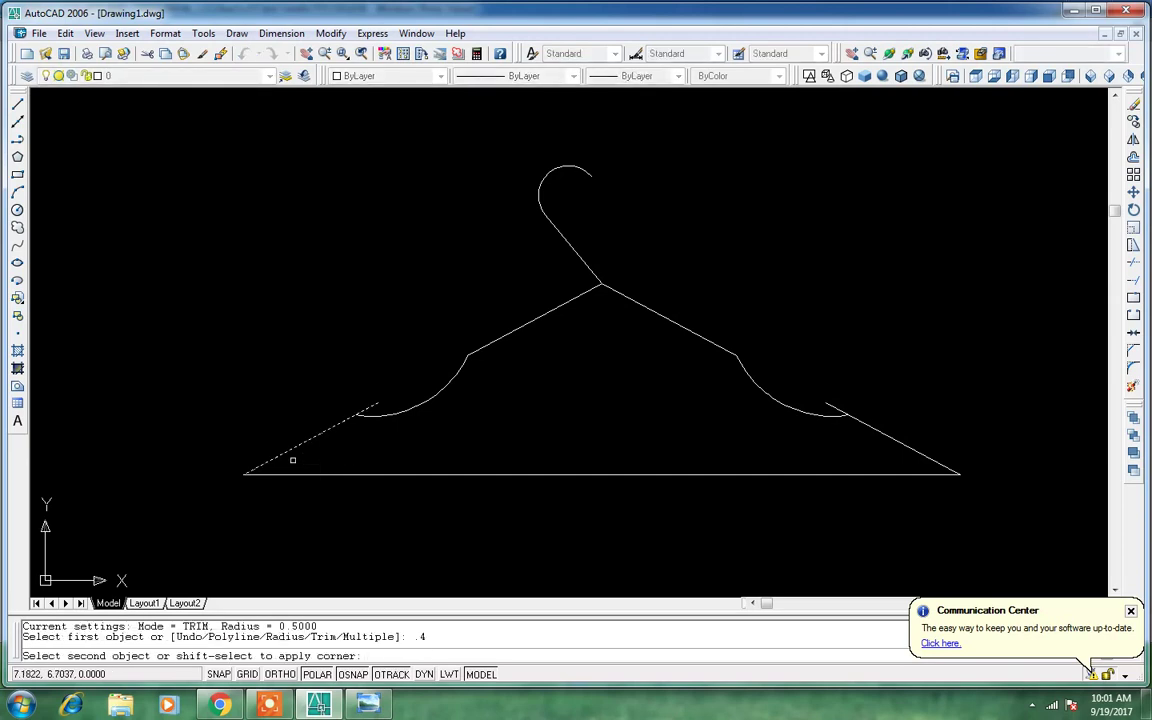
key(Escape)
key(Return)
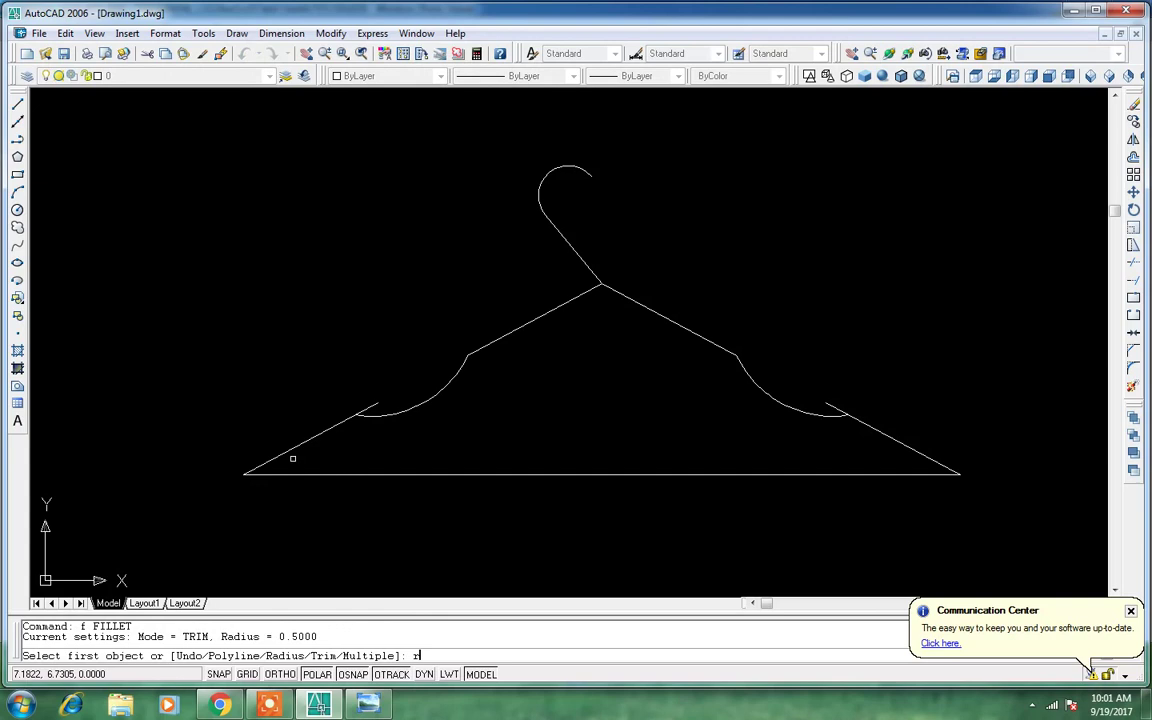
text(r)
key(Return)
text(4)
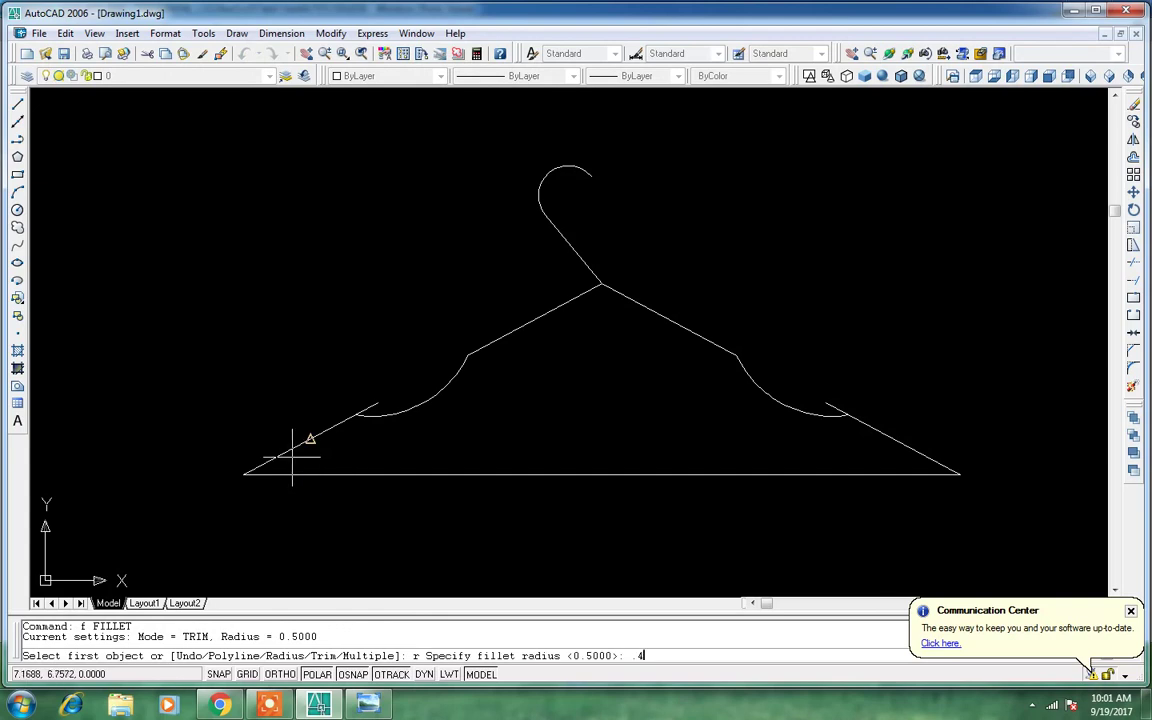
key(Return)
click(301, 472)
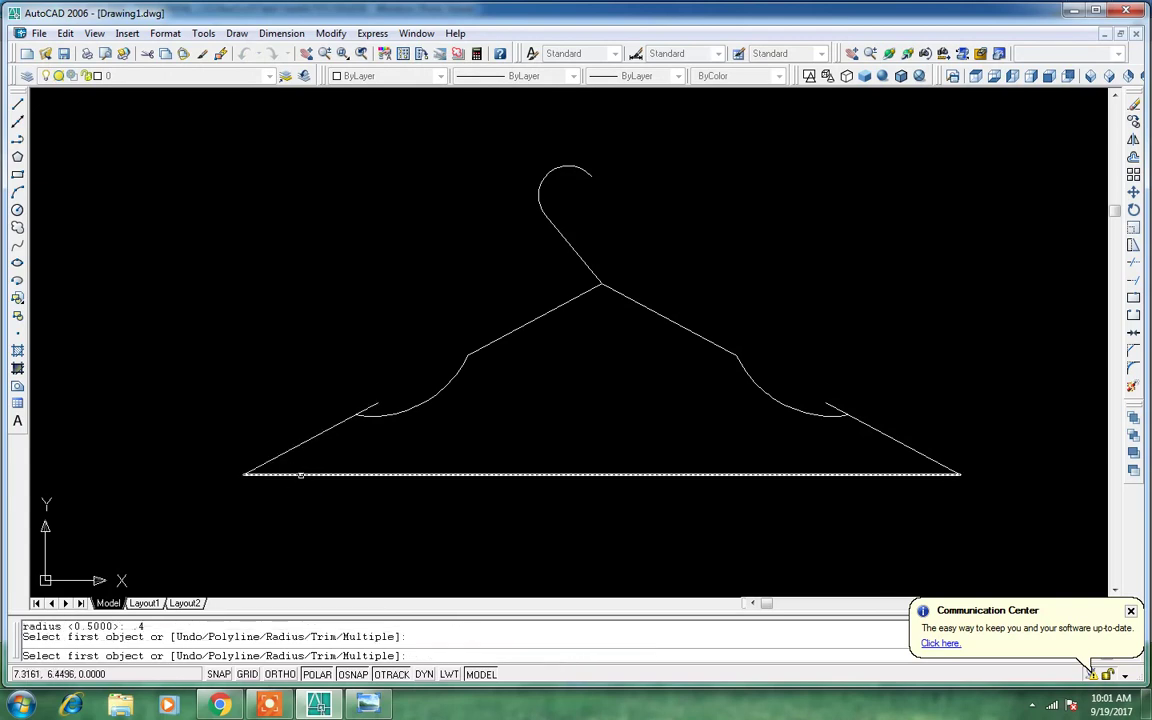
click(300, 444)
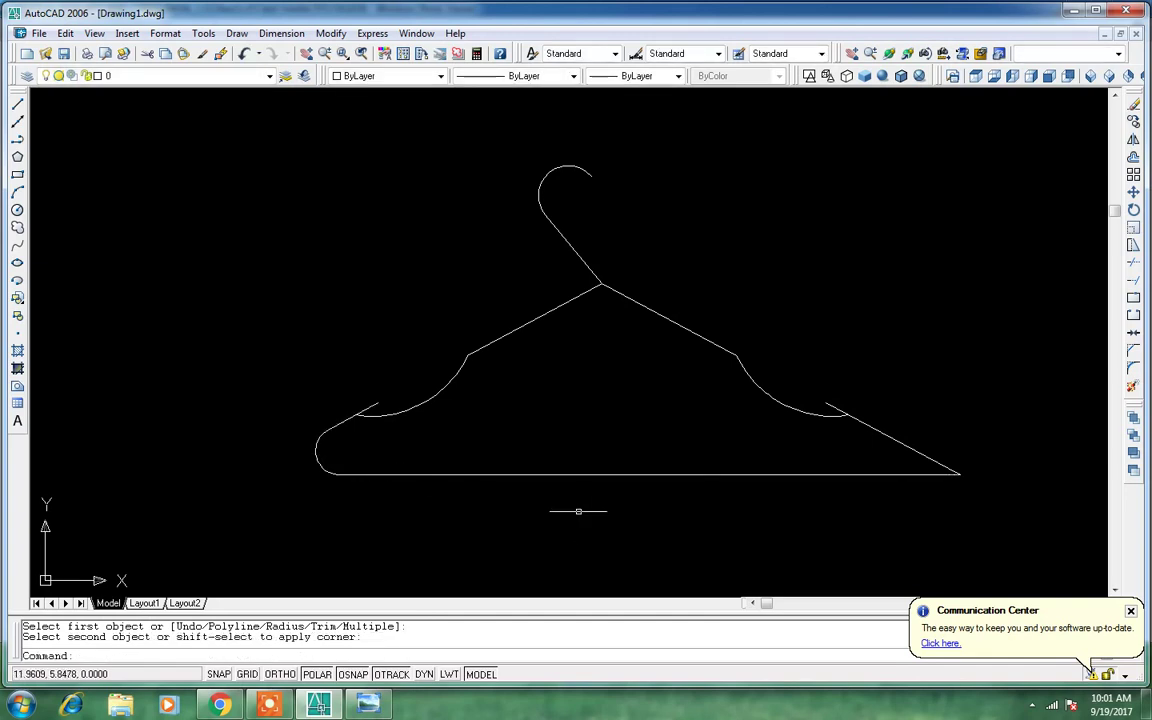
Round the bottom-right corner between the bottom line and right slanted line.
key(Return)
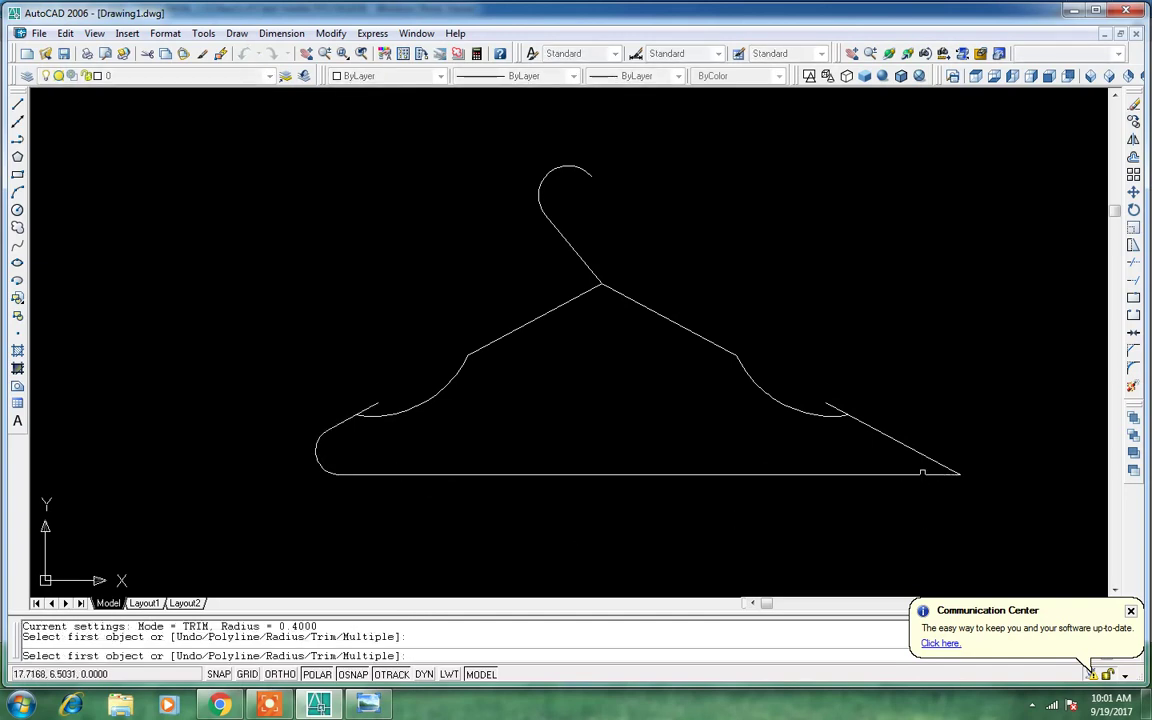
click(917, 475)
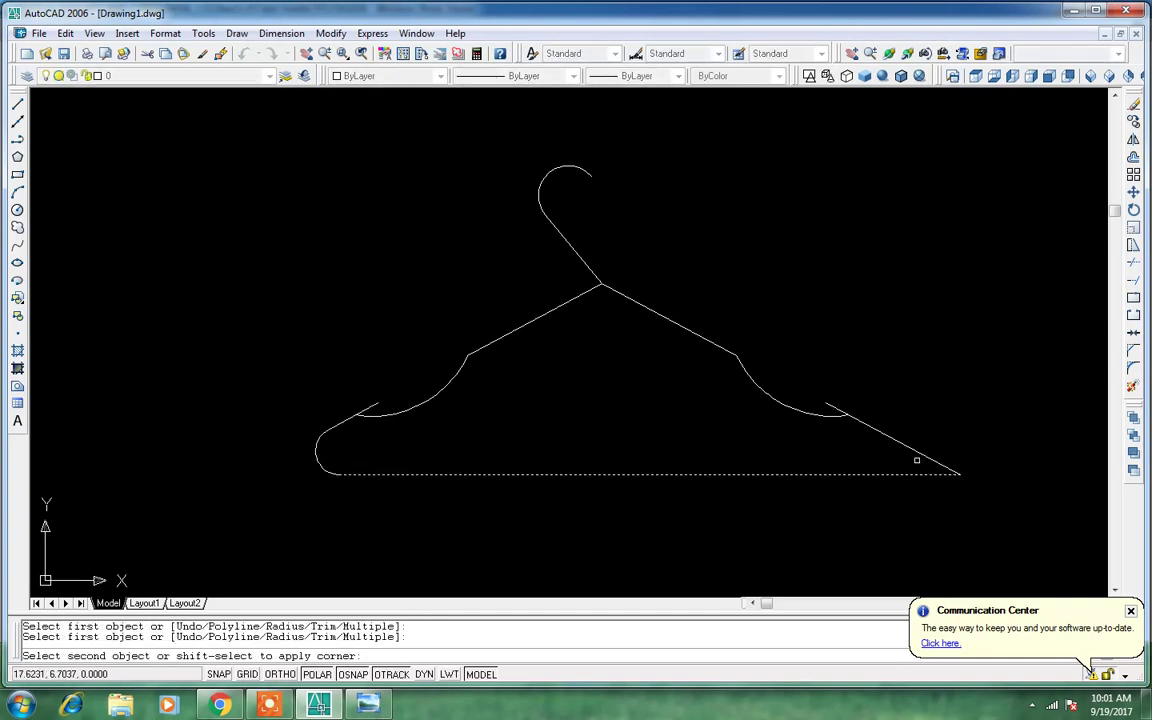
click(916, 457)
click(913, 442)
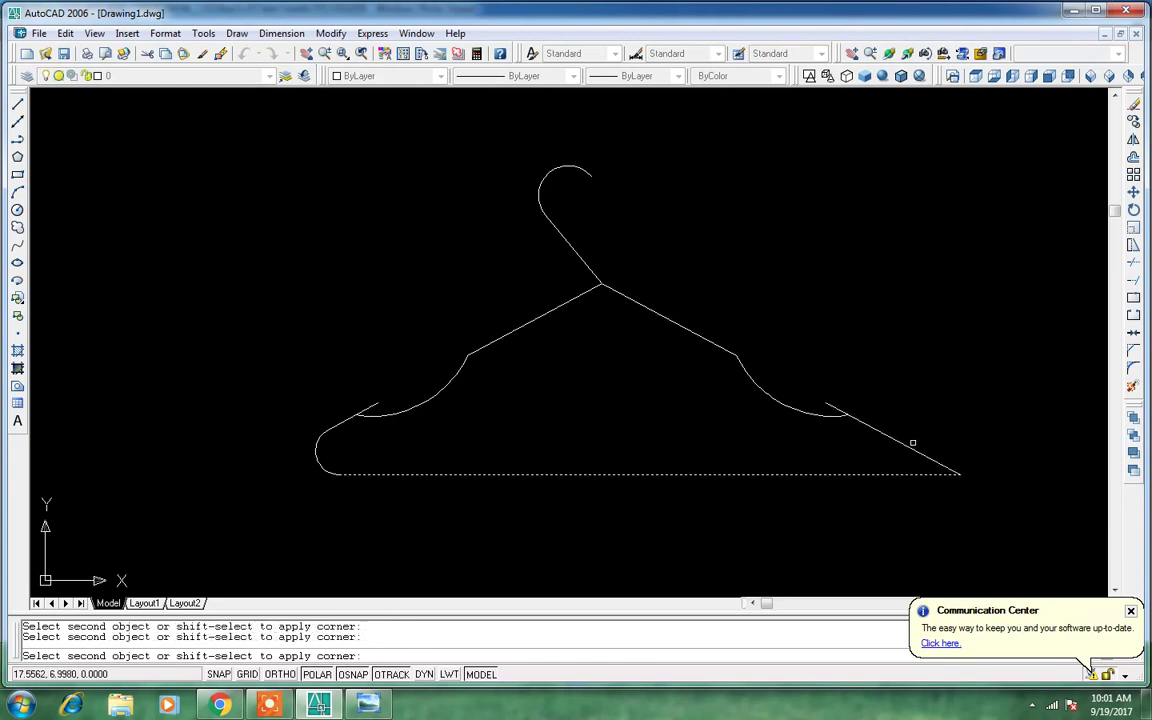
click(912, 442)
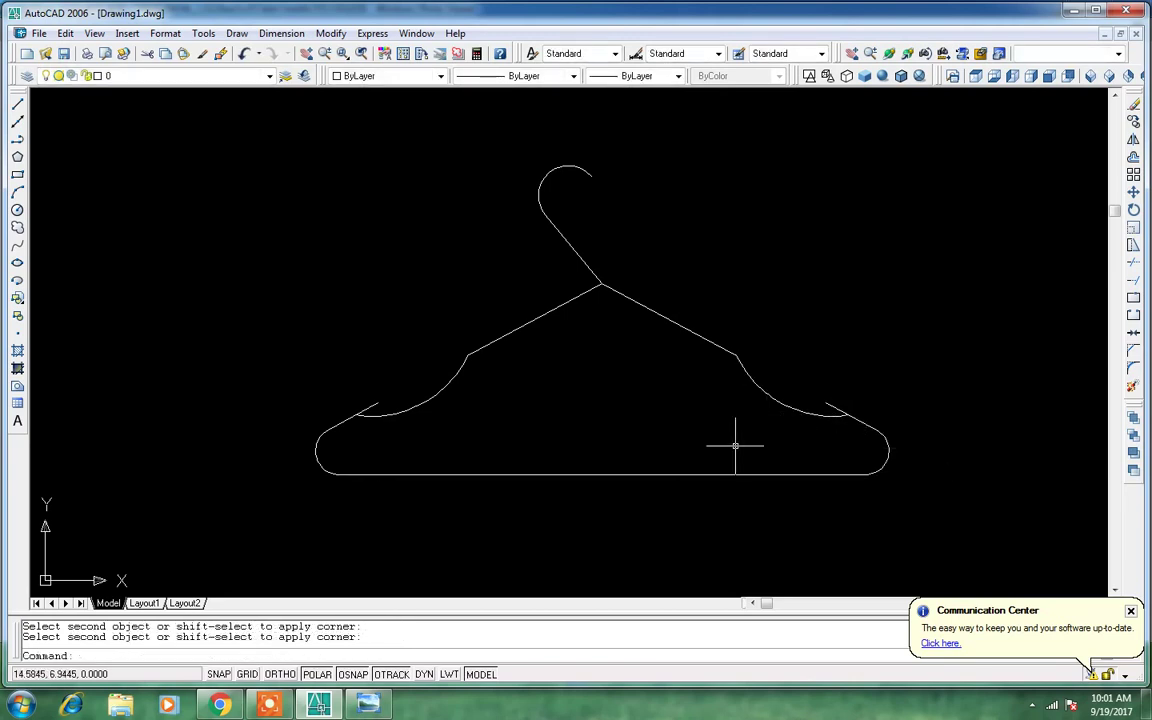
Fillet both shoulder curves into their slanted lines with 0.4 radius.
key(Return)
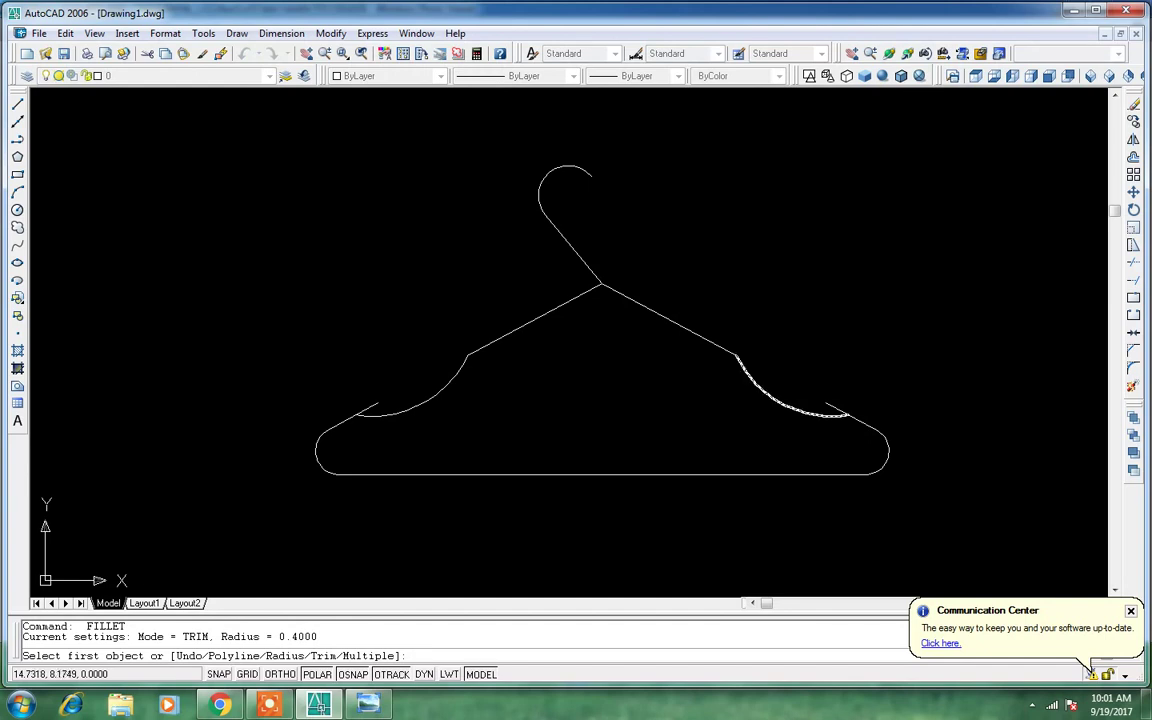
click(745, 381)
click(649, 314)
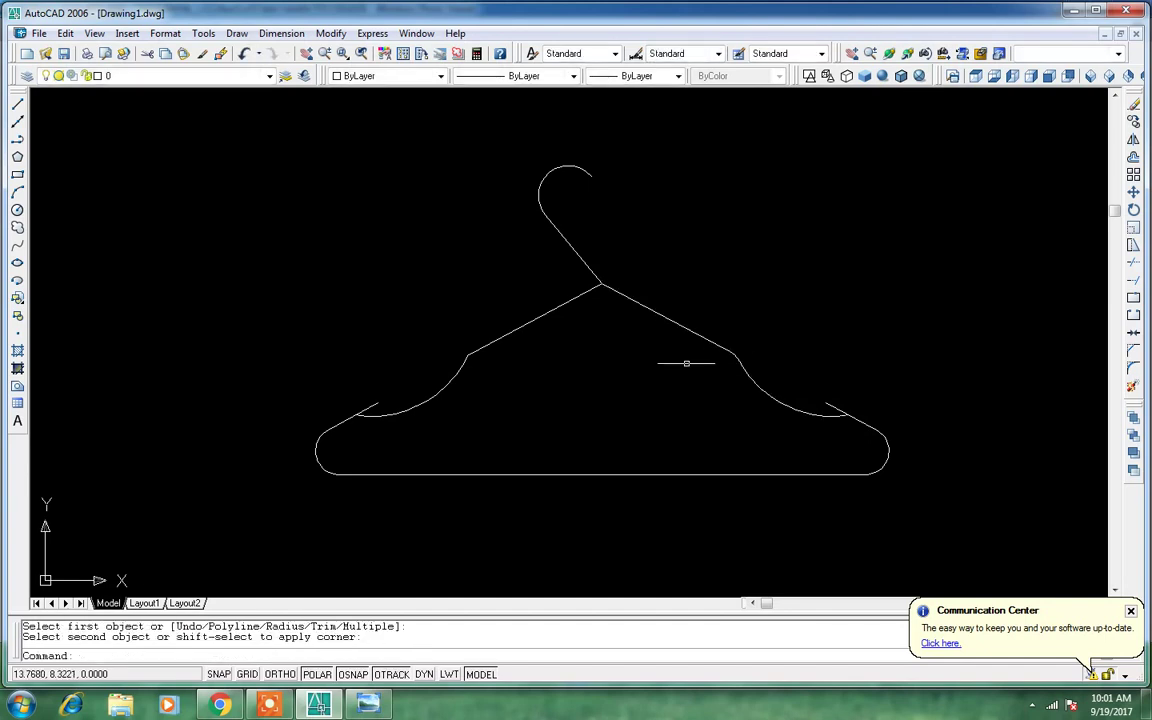
key(Return)
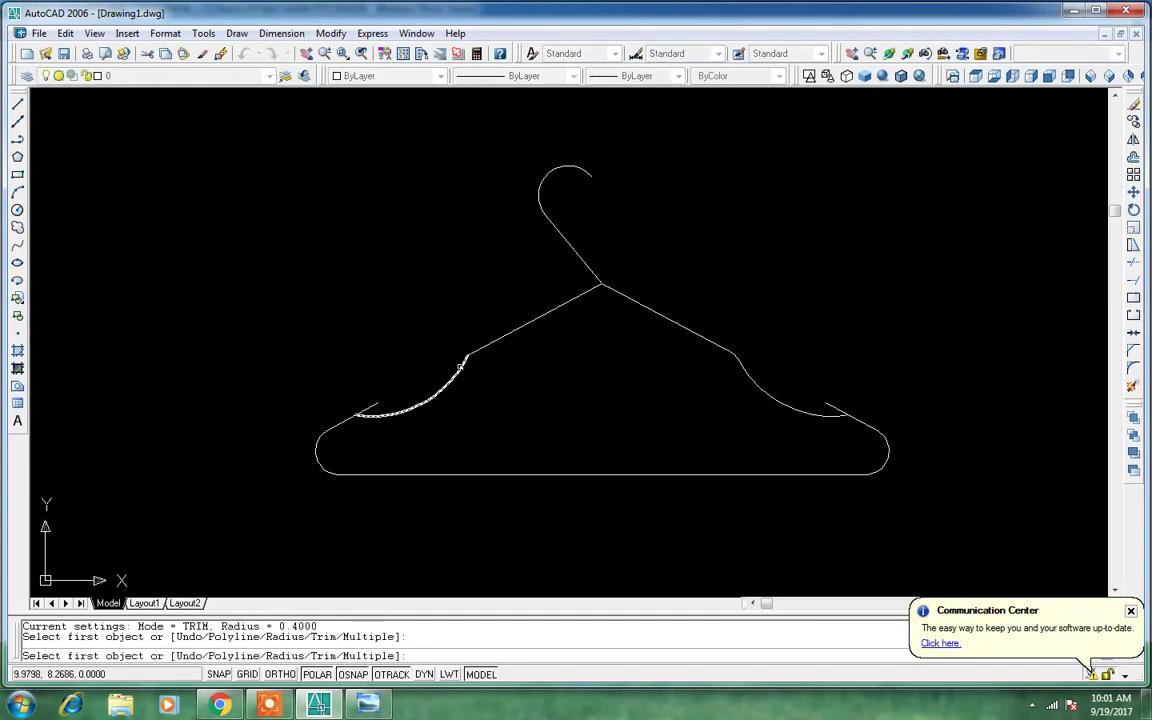
click(466, 360)
click(477, 344)
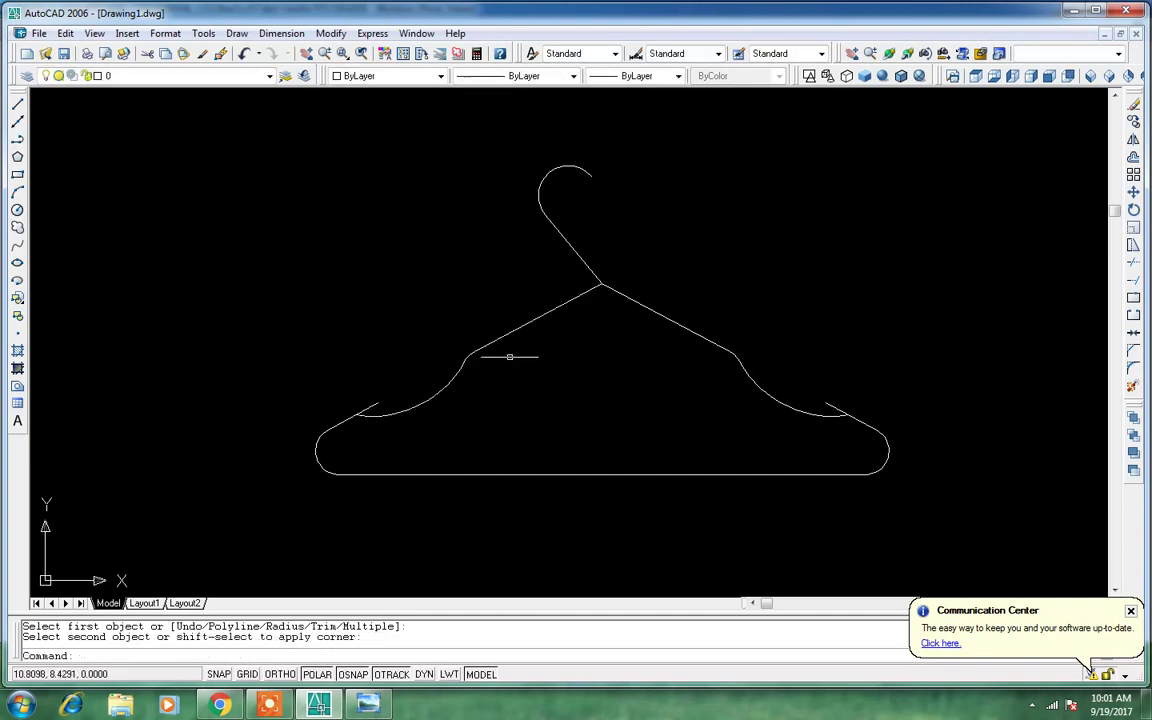
key(Return)
key(Escape)
click(668, 330)
Replace the right shoulder line with a polyline from the apex to the right curve.
click(630, 300)
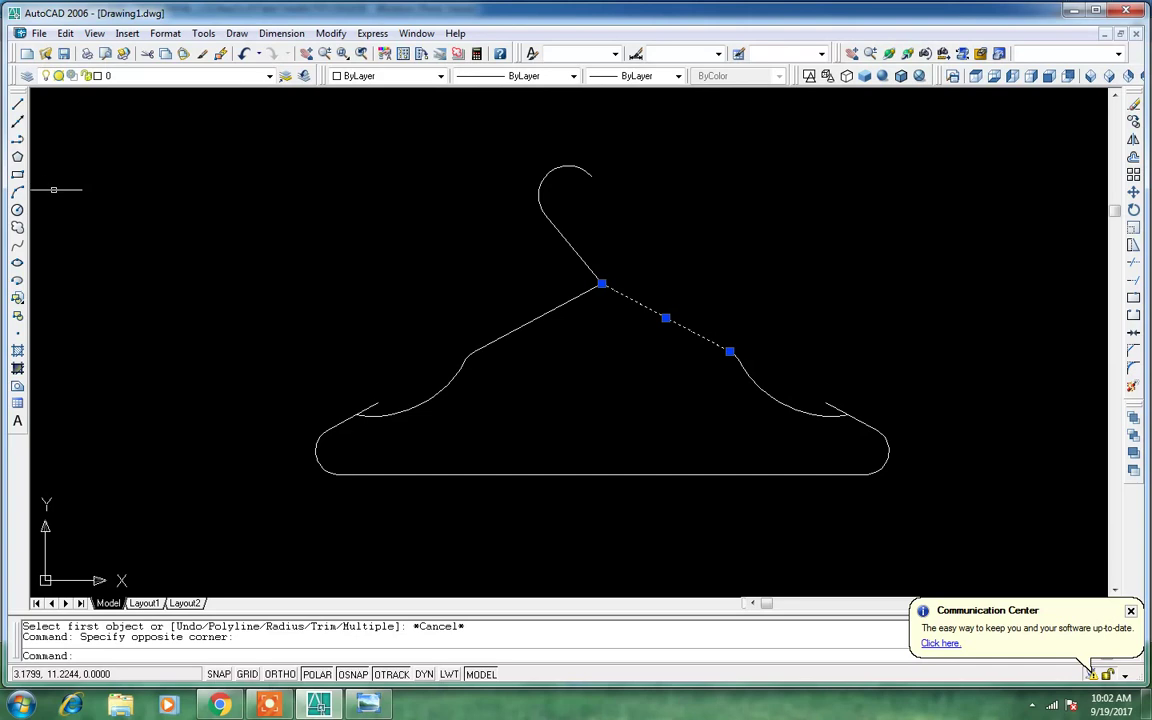
text(e)
key(Return)
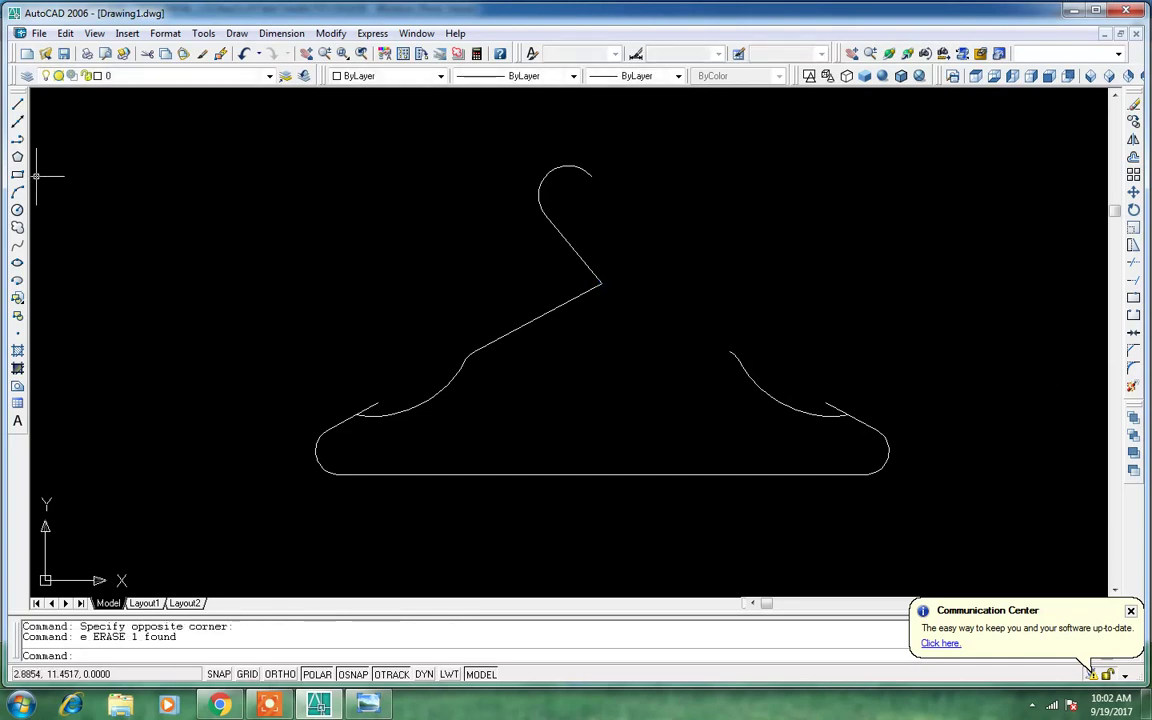
click(19, 140)
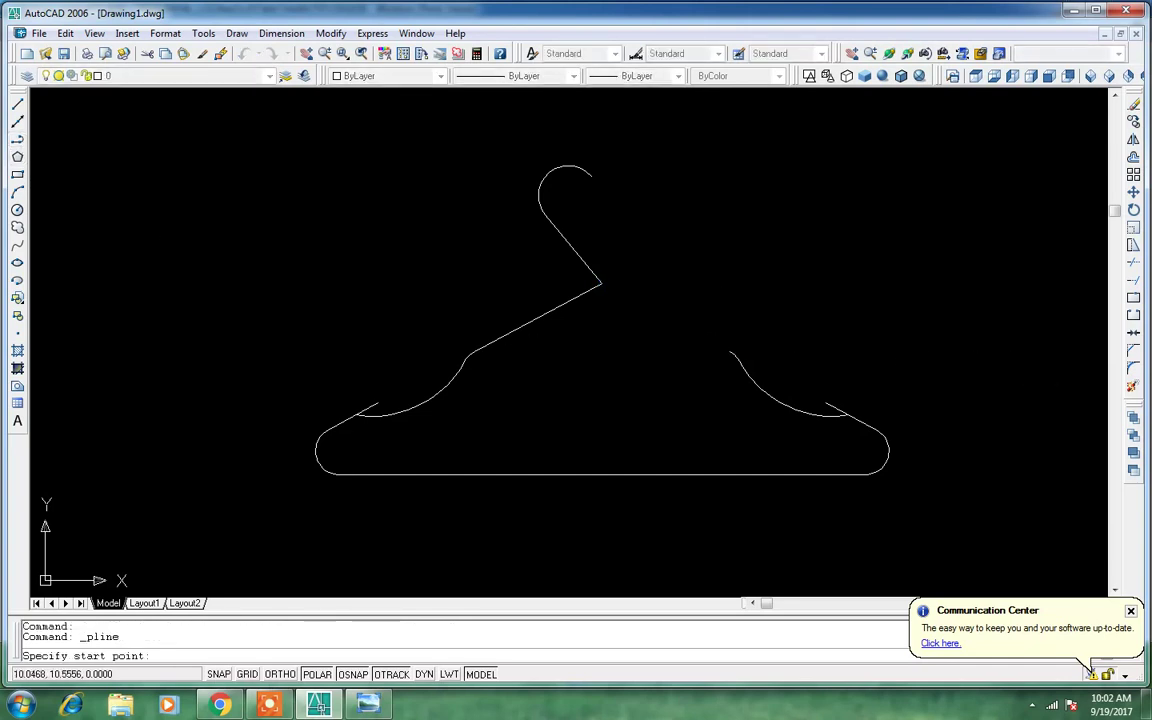
click(601, 284)
click(735, 350)
key(Return)
Replace the bottom line with a polyline between the two lower curve ends.
click(636, 334)
click(545, 480)
text(e)
key(Return)
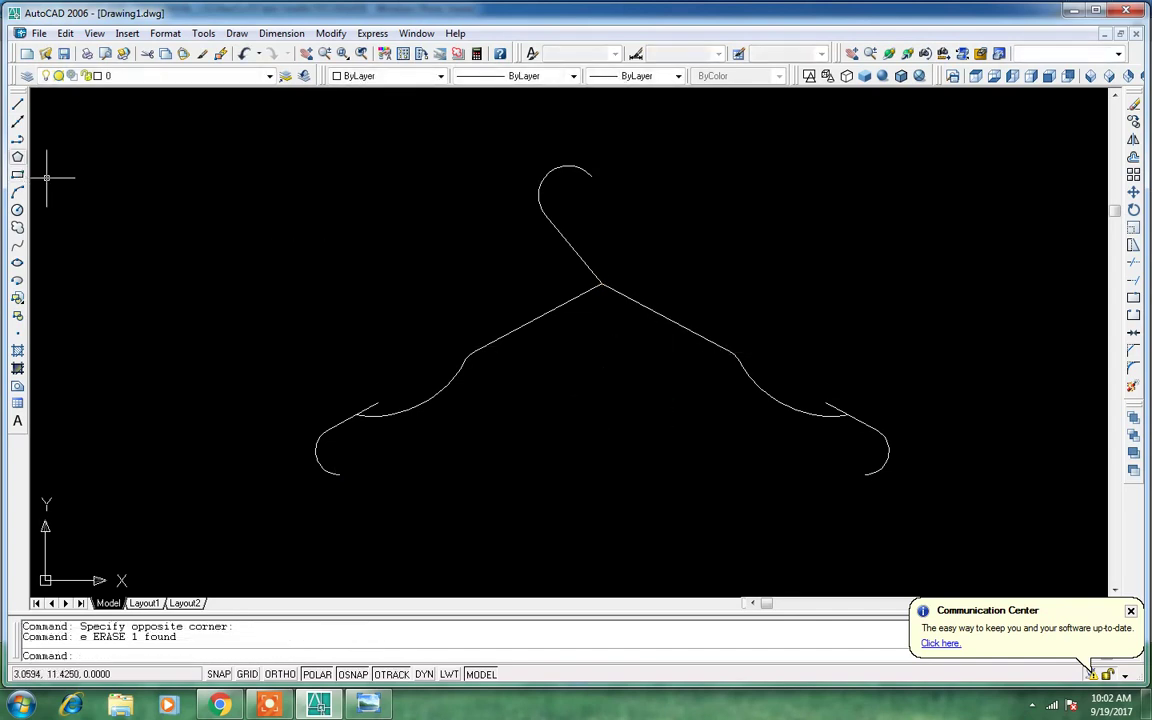
click(19, 140)
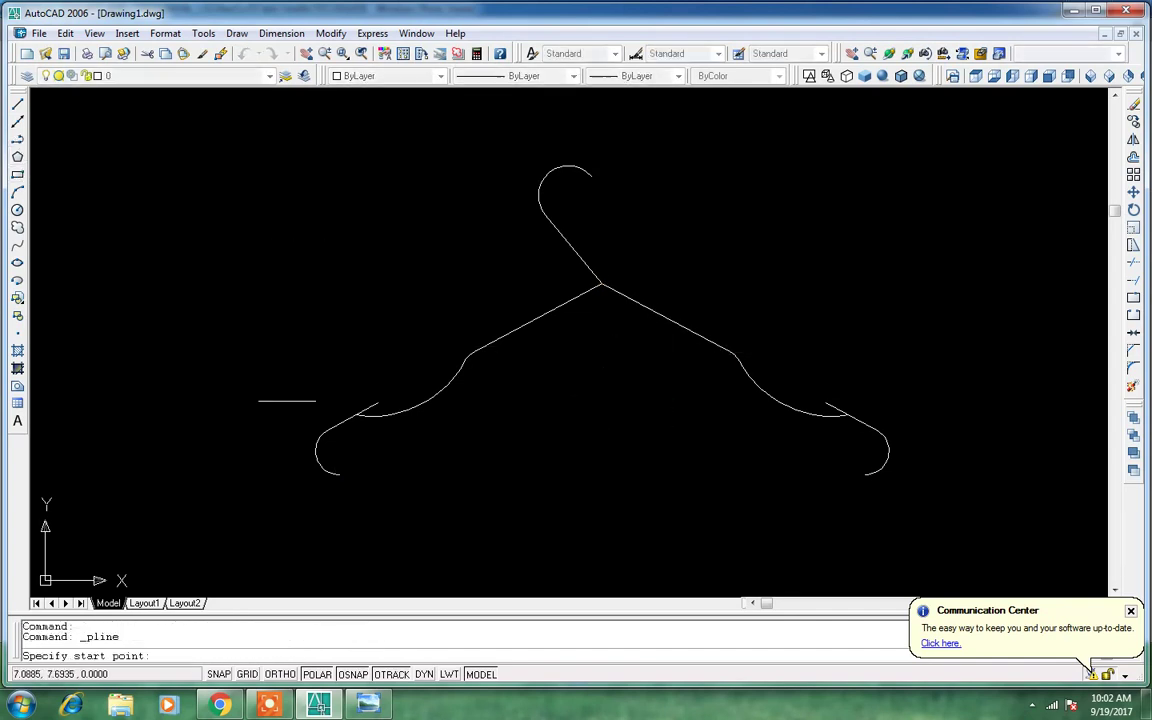
click(339, 474)
click(866, 474)
key(Return)
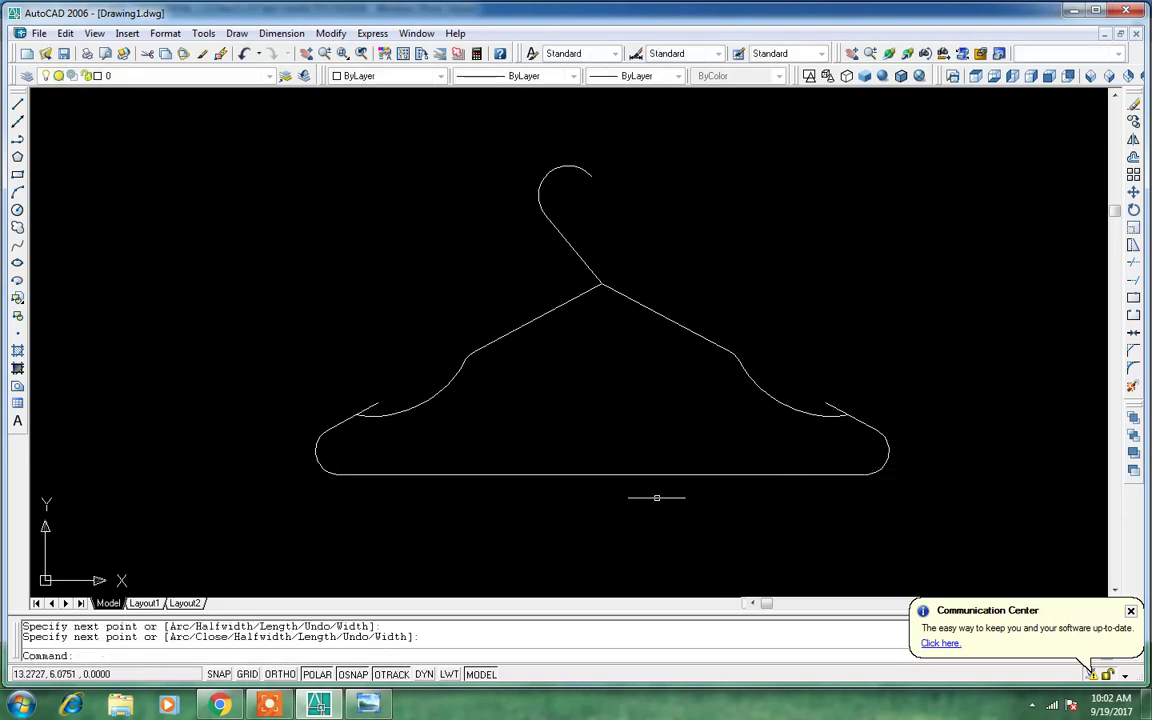
Join the bottom polyline with the right end arc and short right-end segment.
click(1133, 334)
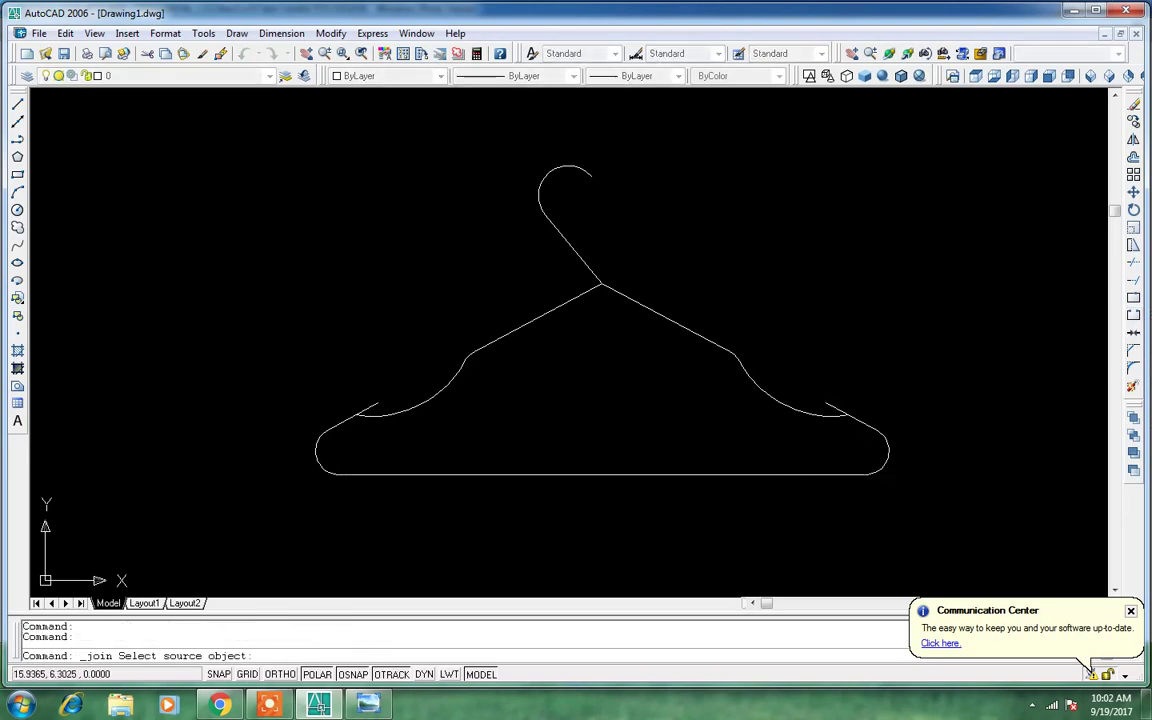
click(762, 472)
click(762, 472)
click(762, 473)
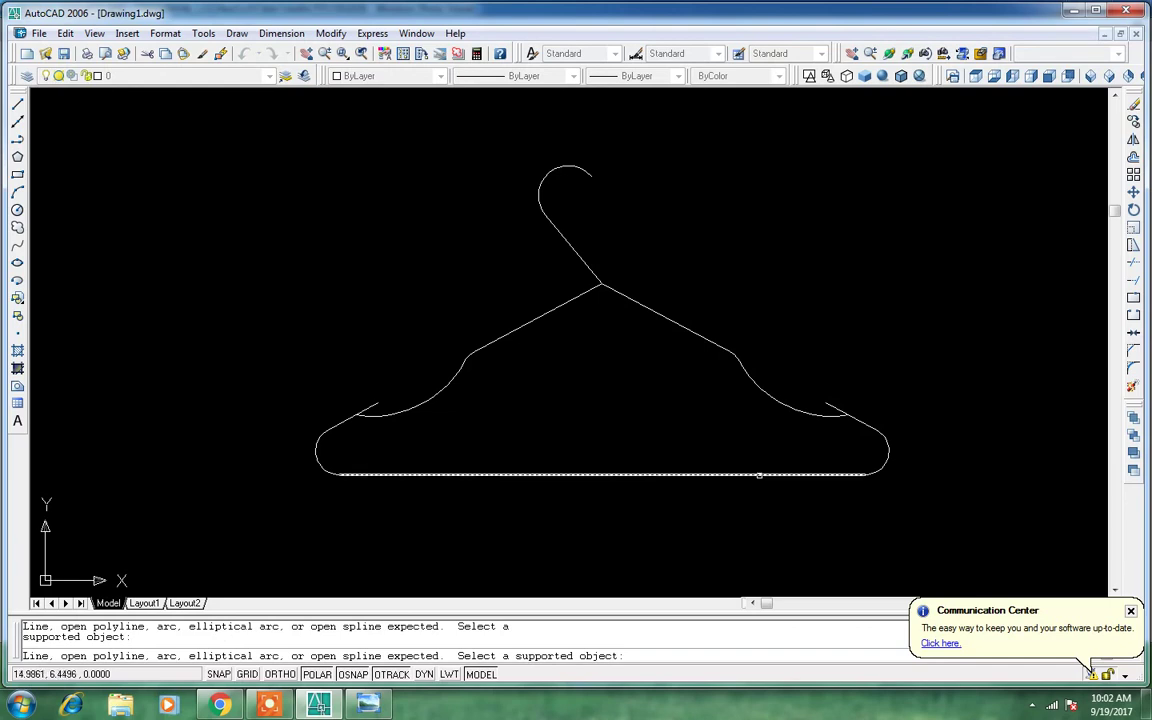
click(880, 468)
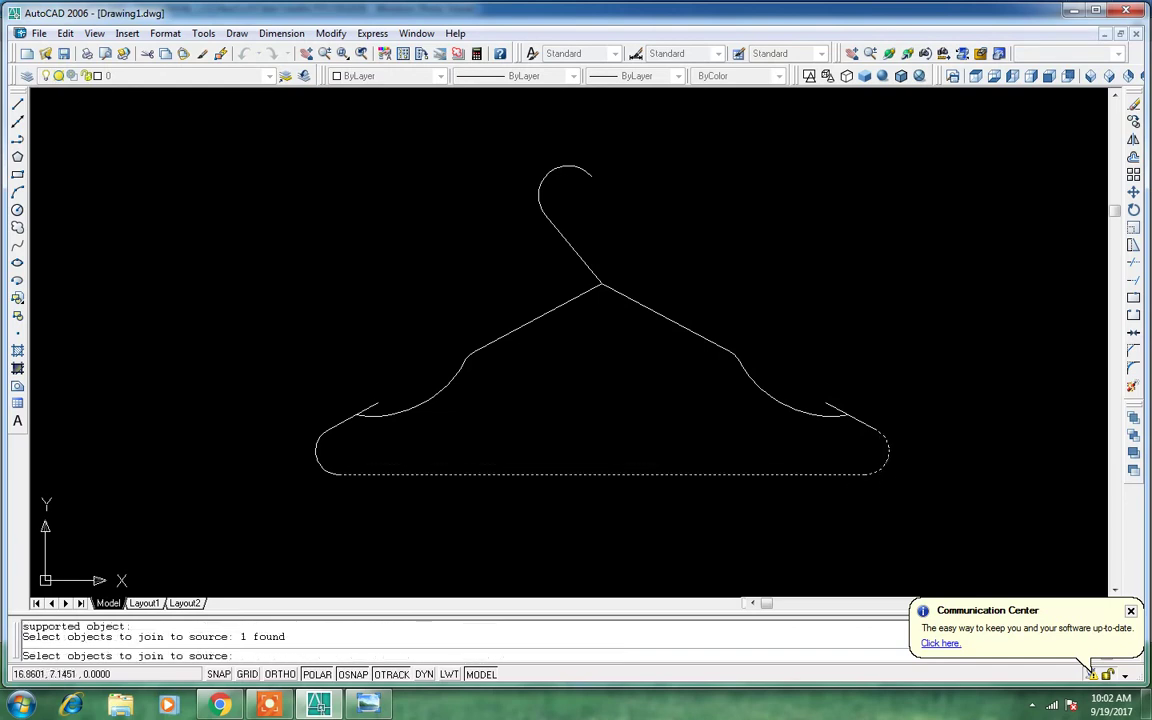
click(865, 425)
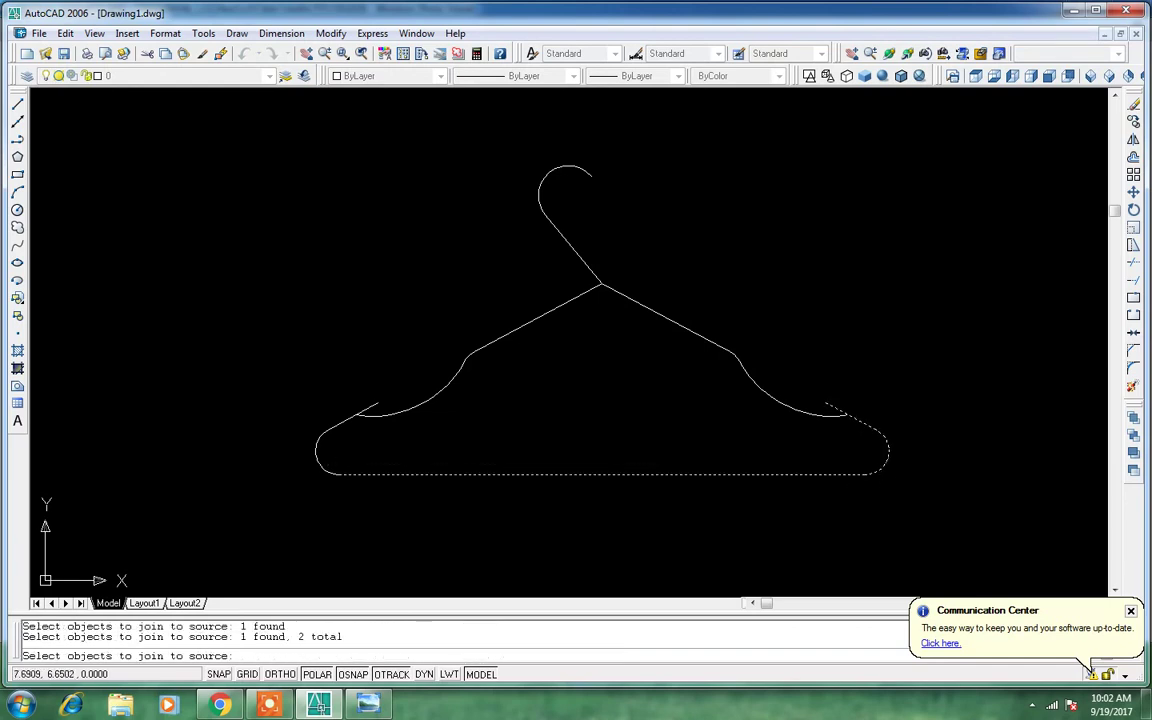
key(Return)
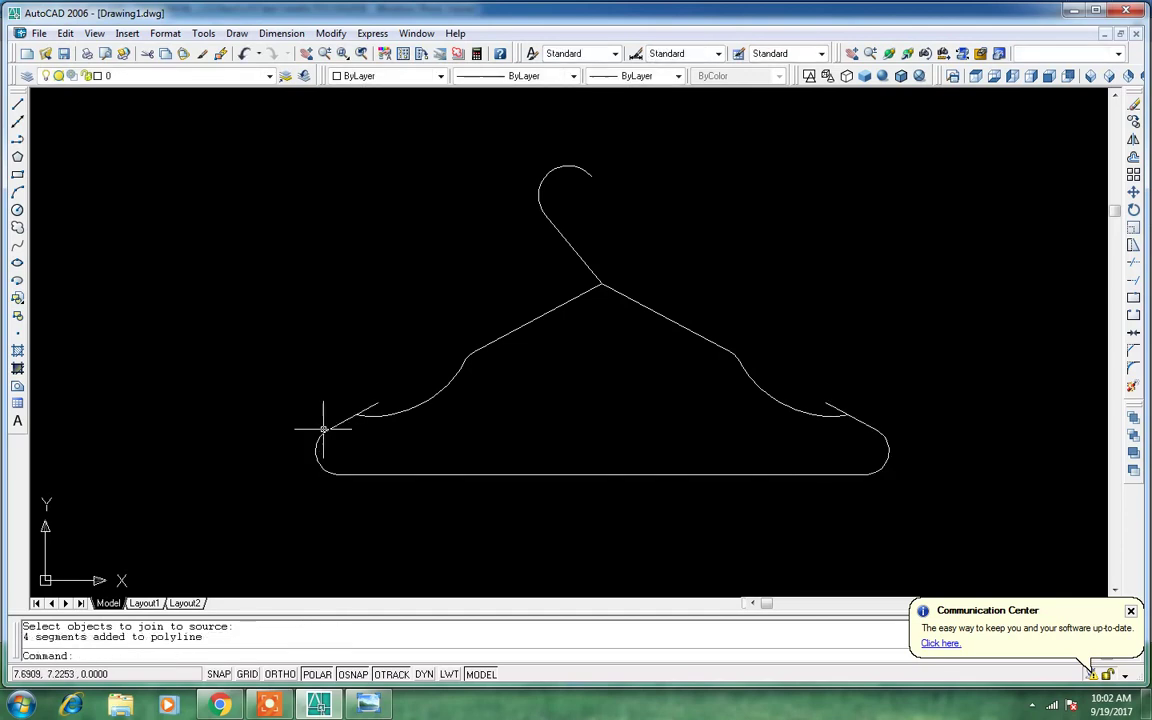
Join both shoulder lines and the left shoulder curve into one polyline.
key(Return)
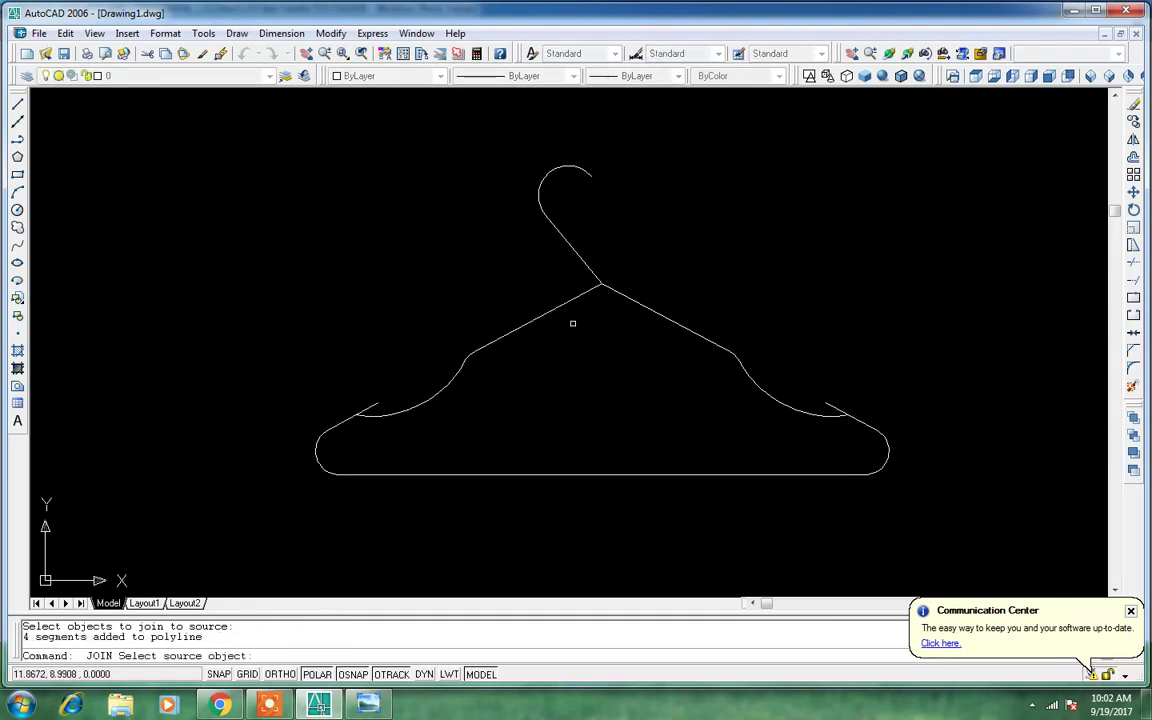
click(554, 309)
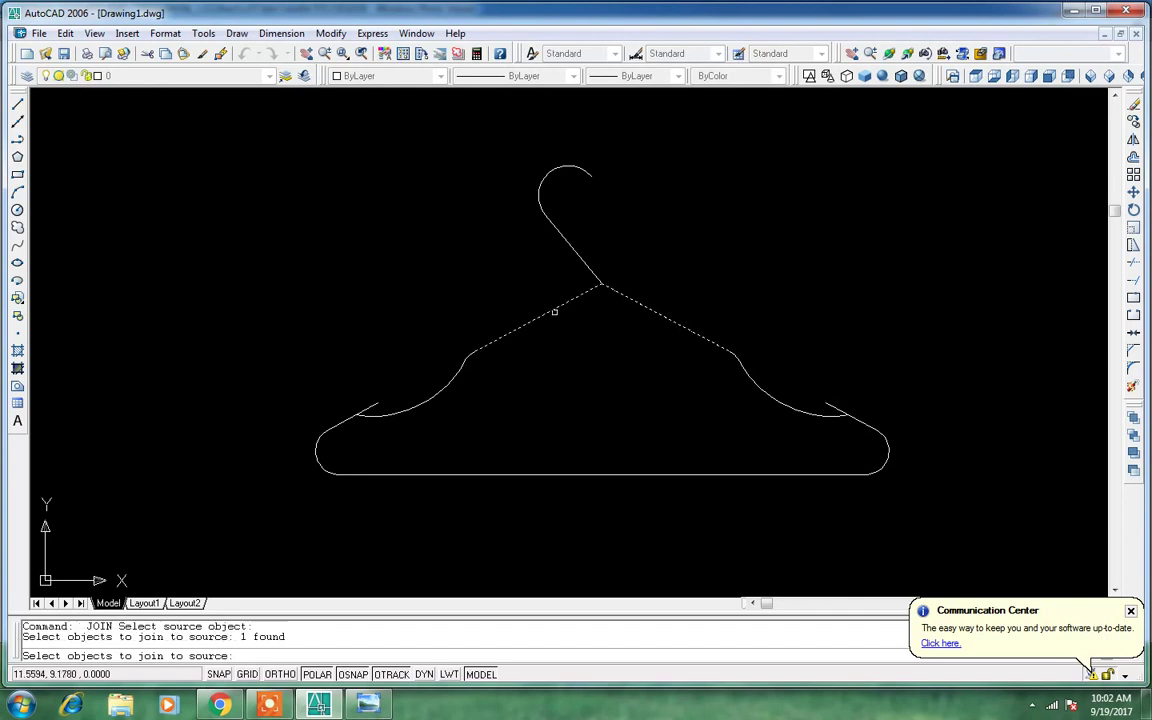
click(467, 355)
click(486, 366)
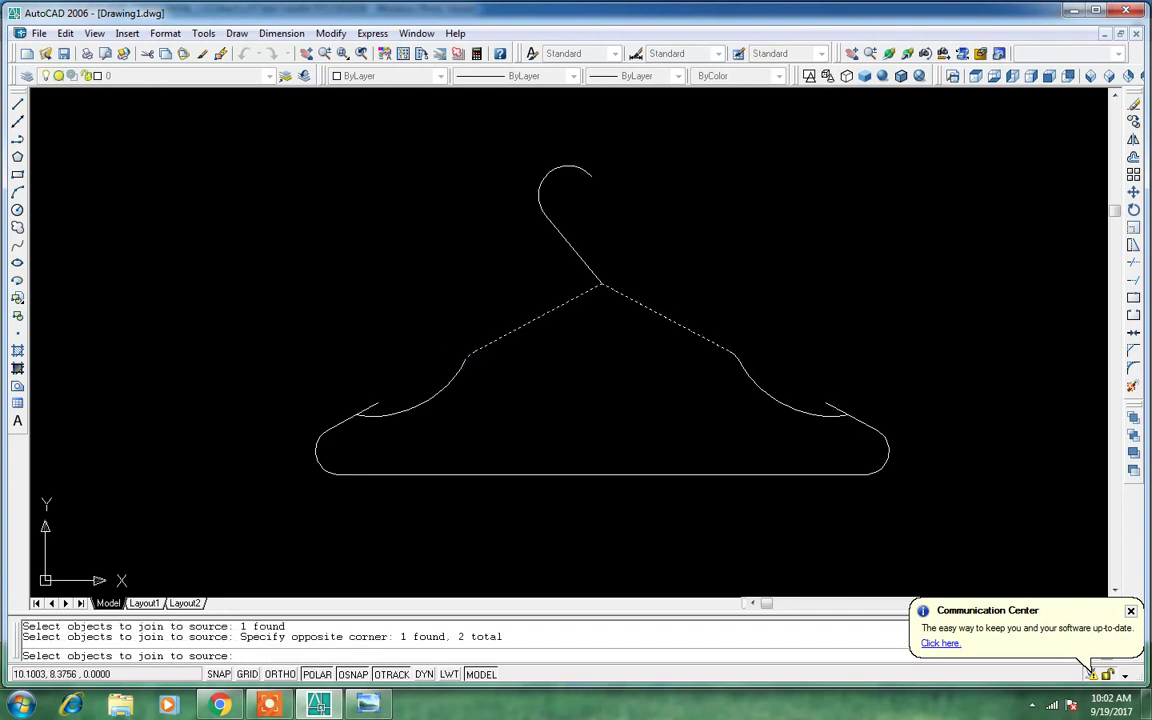
click(453, 377)
click(500, 380)
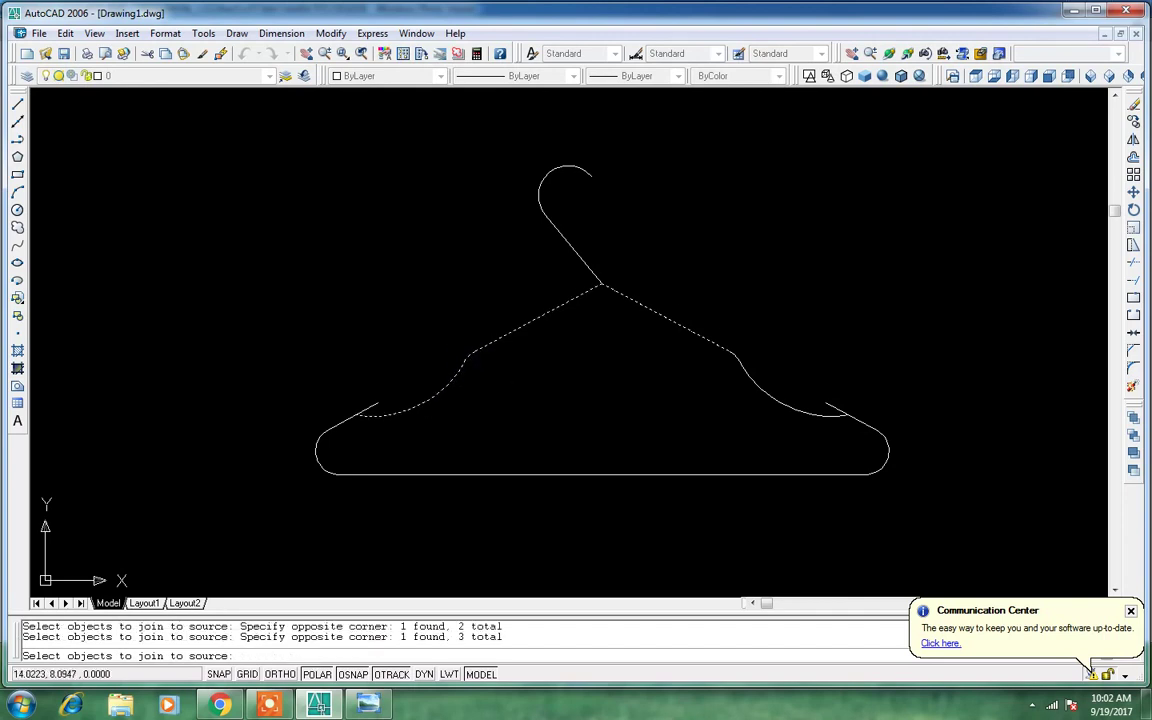
key(Return)
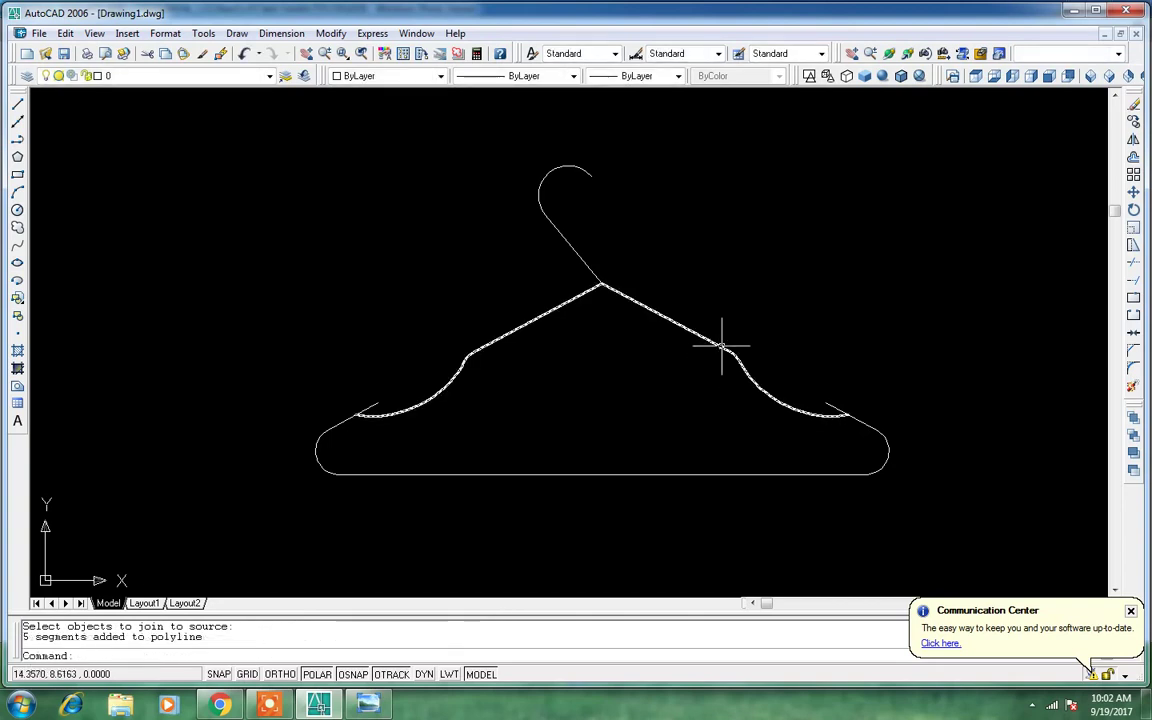
Join the hook's straight neck to its arc.
key(Return)
click(563, 239)
click(542, 203)
click(530, 185)
key(Return)
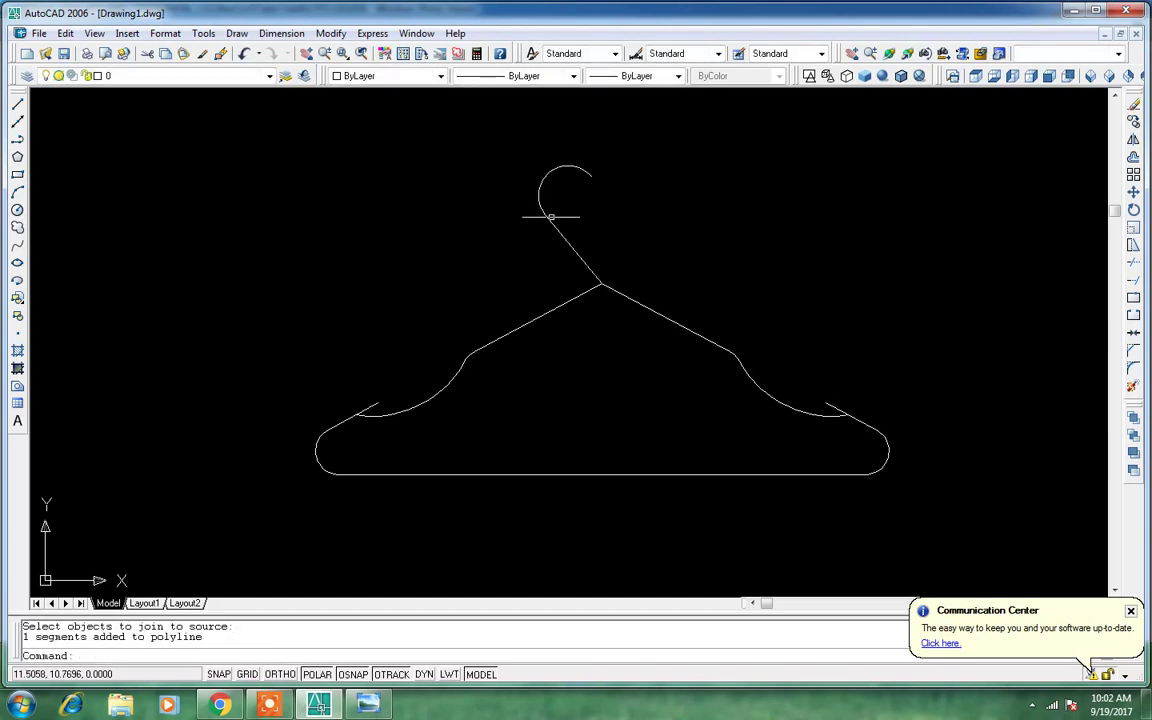
In SW Isometric view, draw a 0.1-radius circle at the hook end.
click(1048, 78)
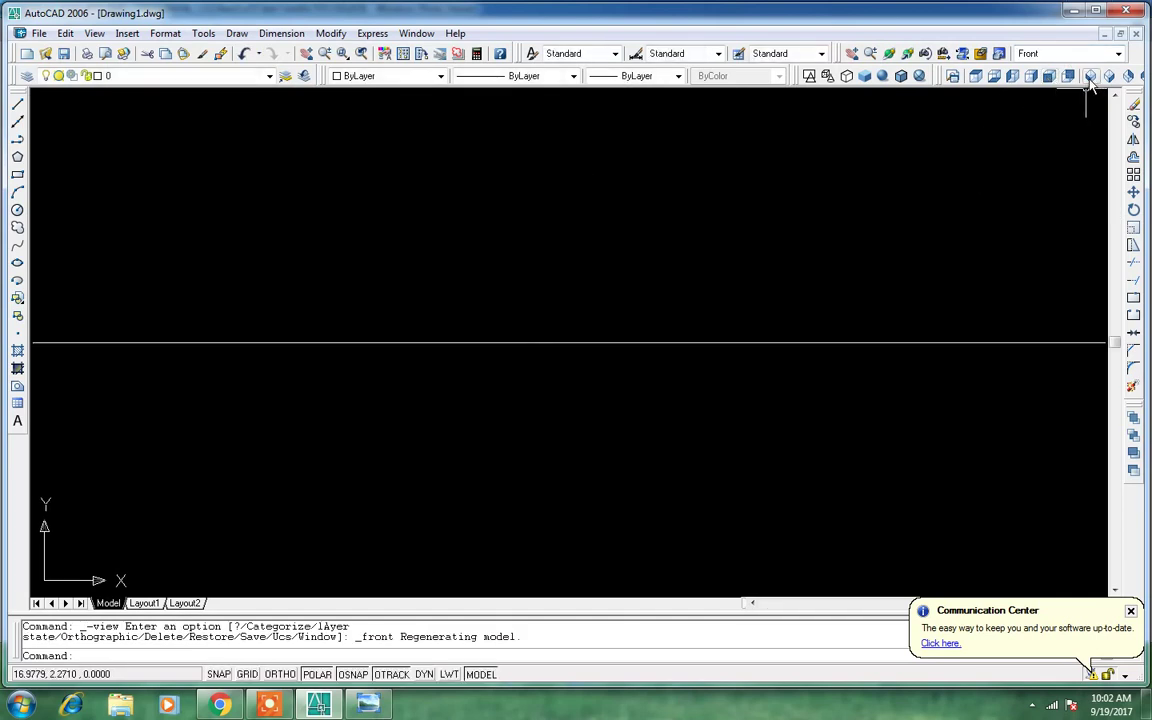
click(1091, 78)
scroll(405, 255, up, 3)
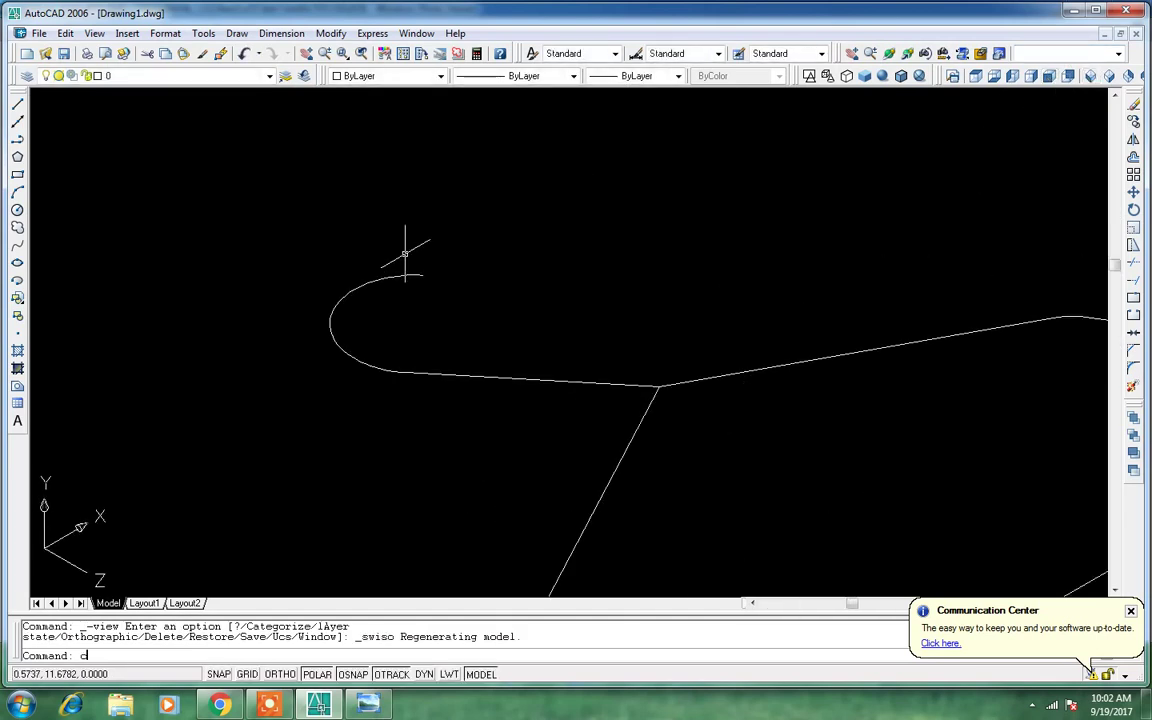
key(Return)
click(414, 324)
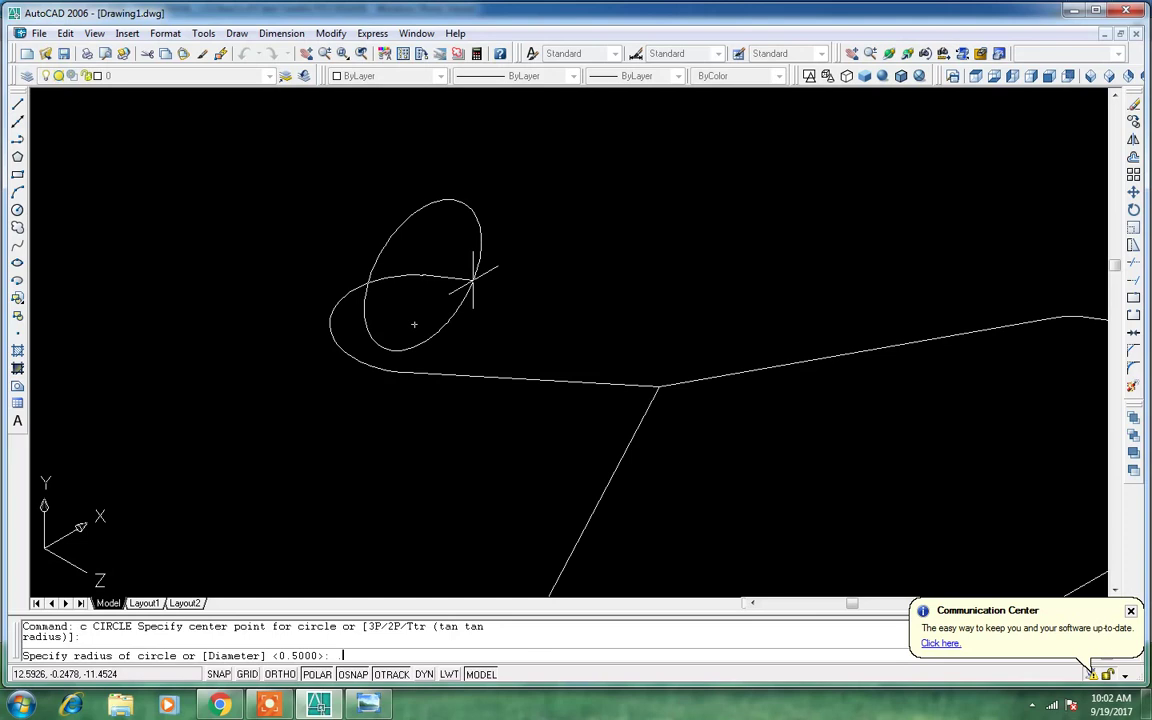
text(.1)
key(Return)
Reframe the hanger in SW Isometric view and zoom in on its right end.
shift+middle_drag(308, 295, 257, 265)
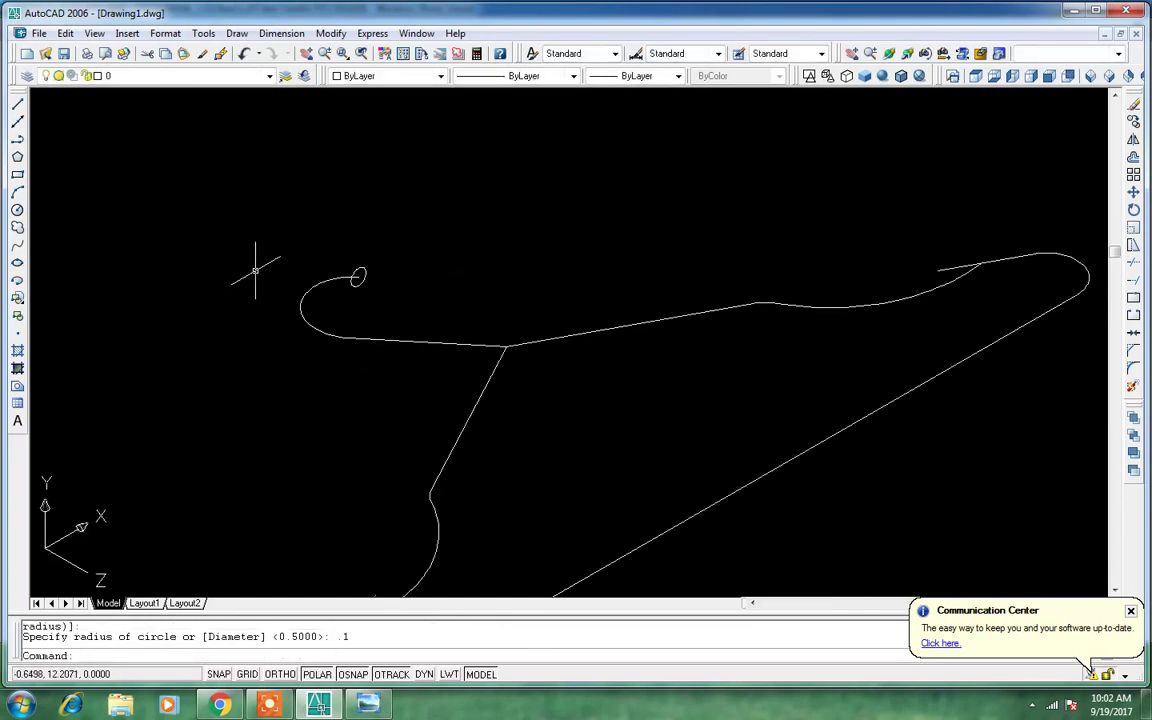
click(1013, 77)
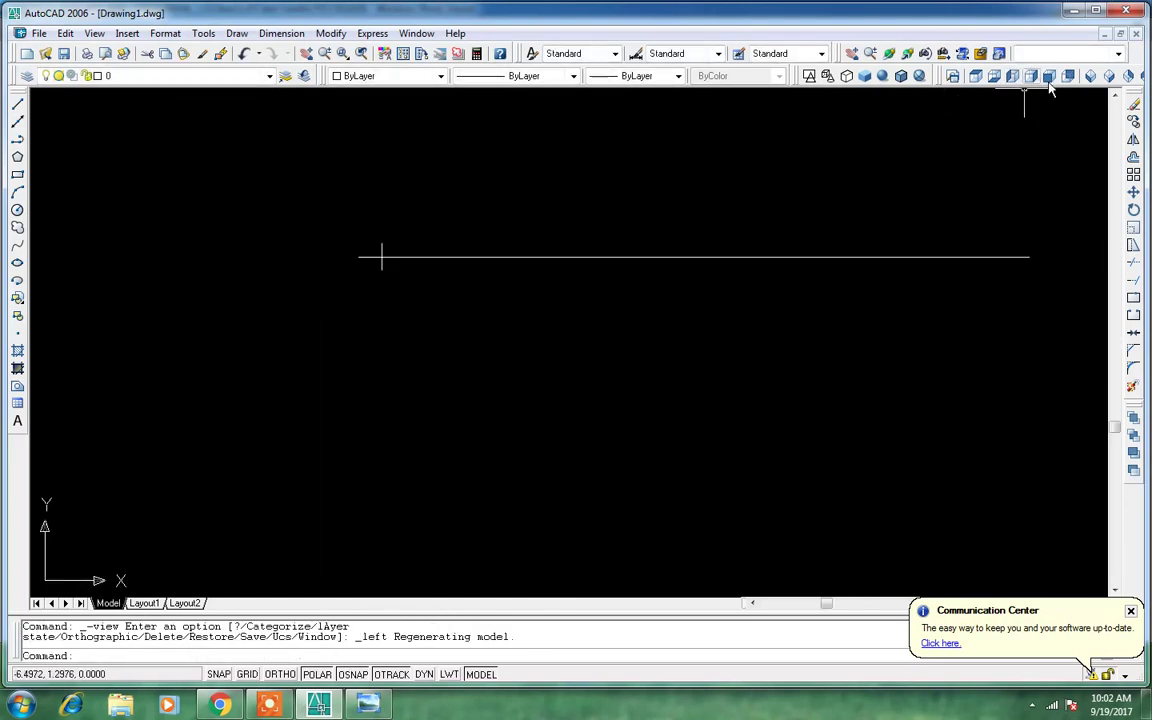
click(1091, 77)
scroll(874, 265, up, 3)
scroll(848, 249, up, 2)
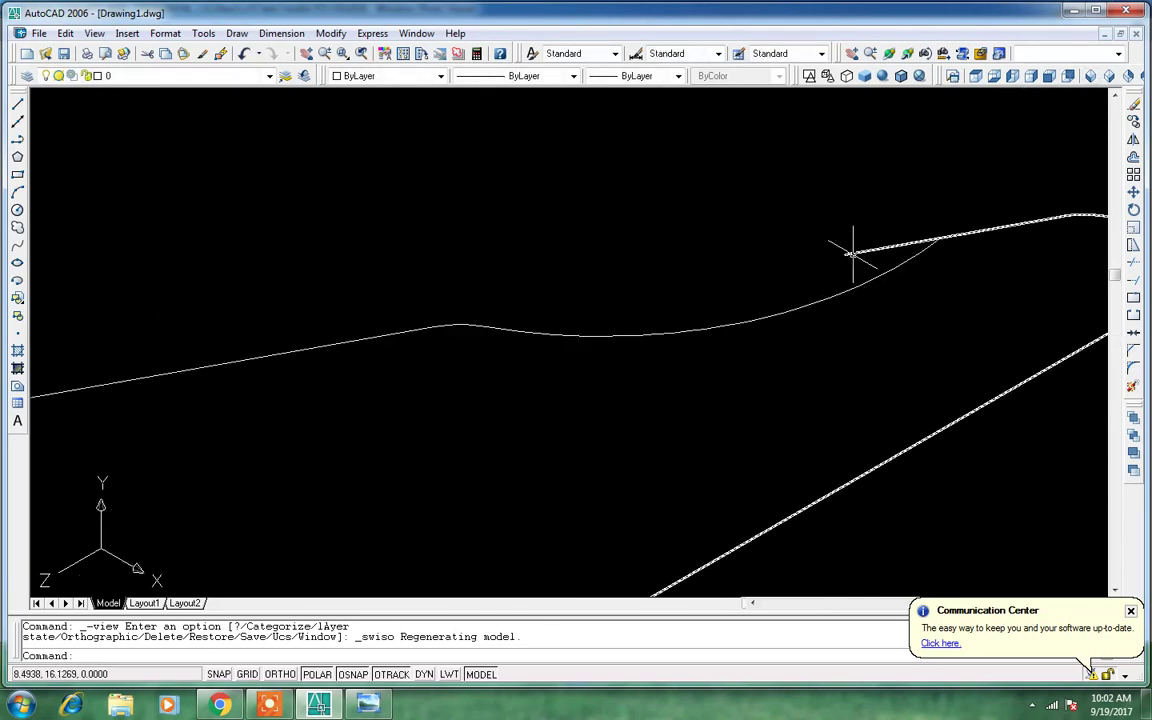
key(Return)
scroll(837, 250, down, 2)
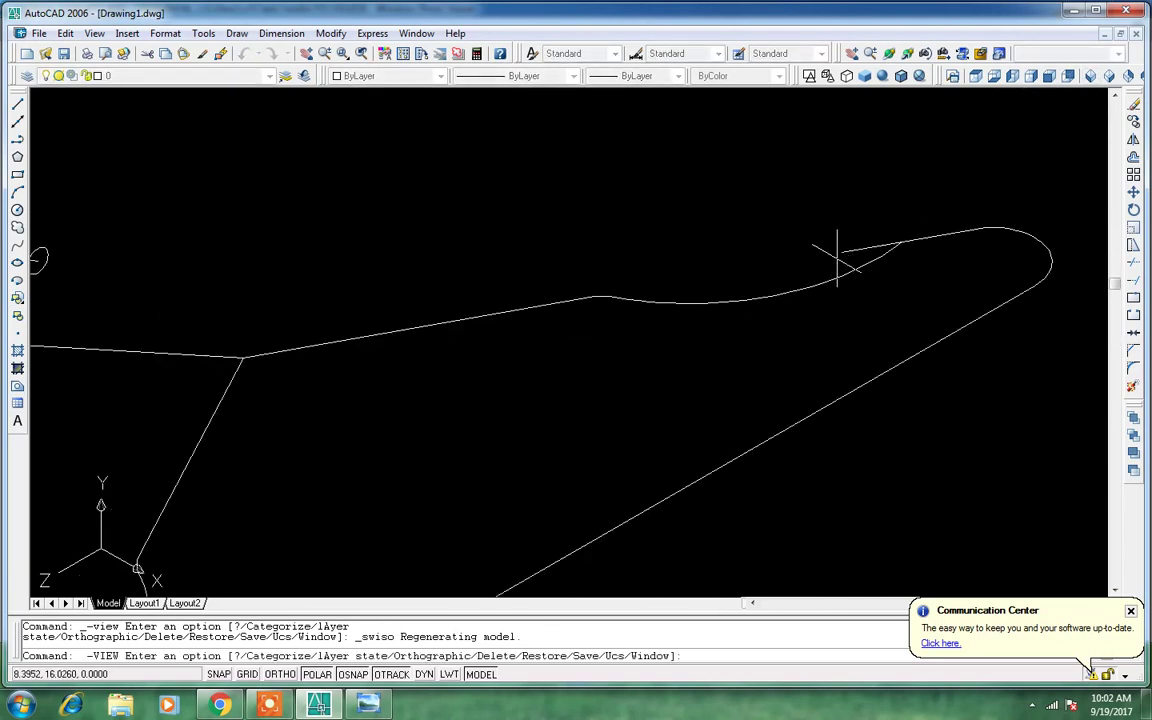
key(Escape)
Draw two 0.1-radius circles centred on the path ends at the right end.
text(c)
key(Return)
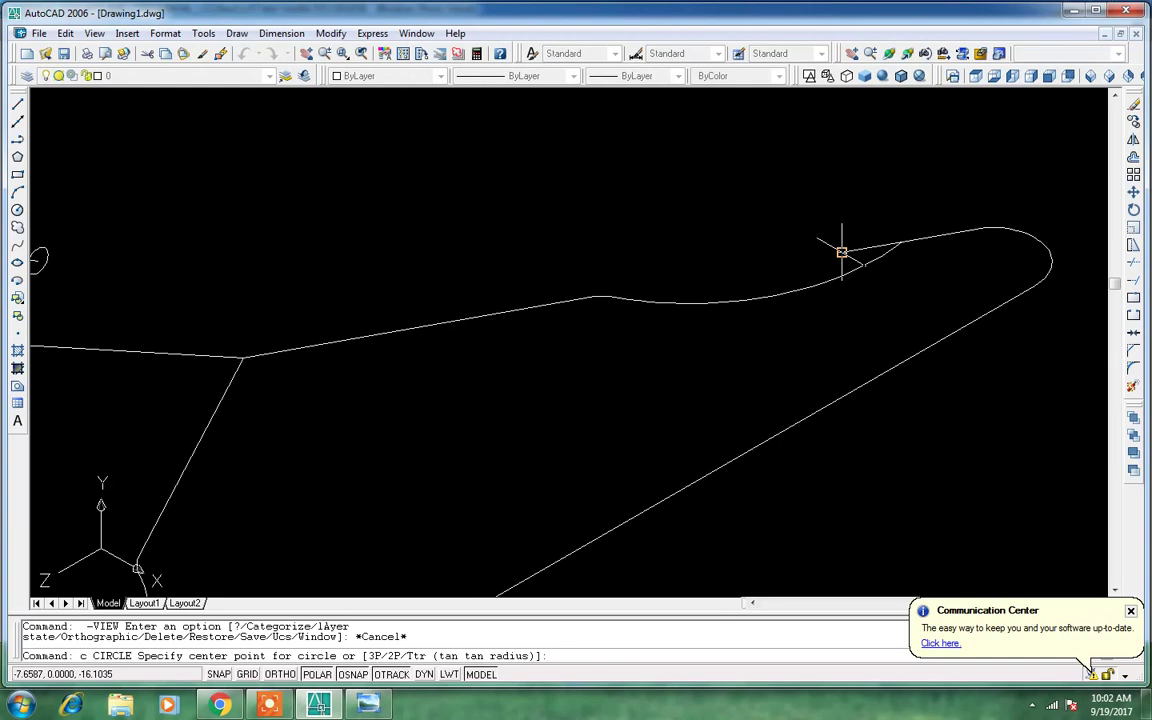
click(842, 252)
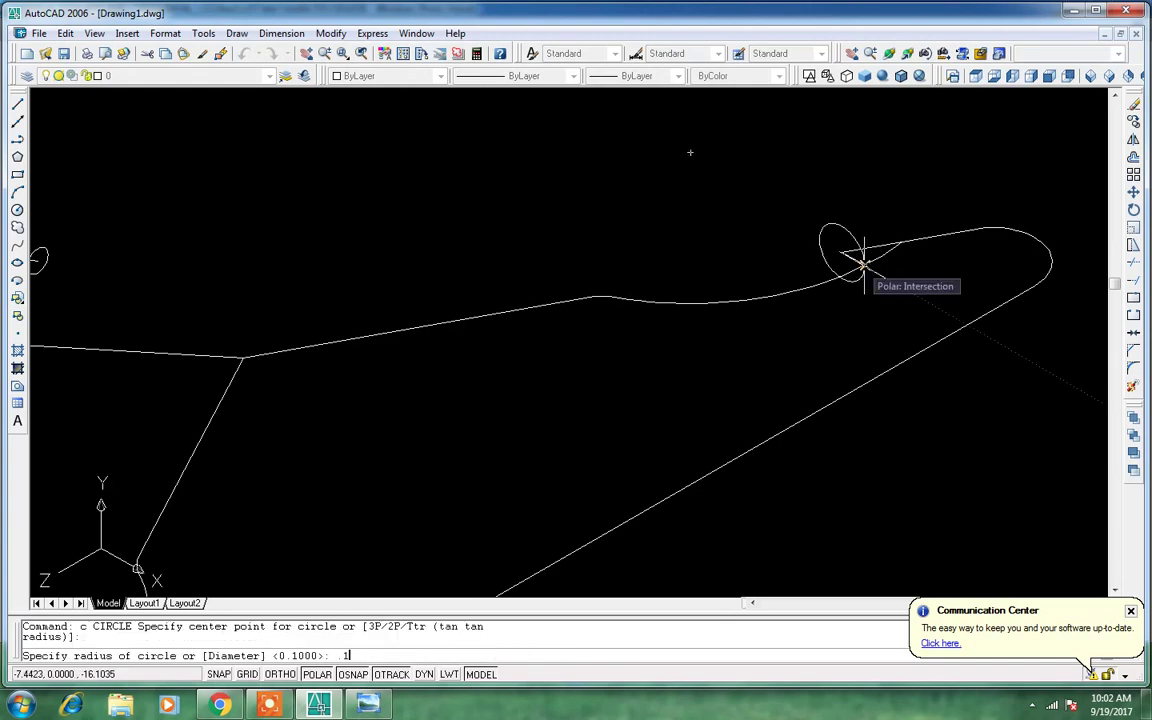
key(Return)
key(Return)
scroll(905, 246, up, 2)
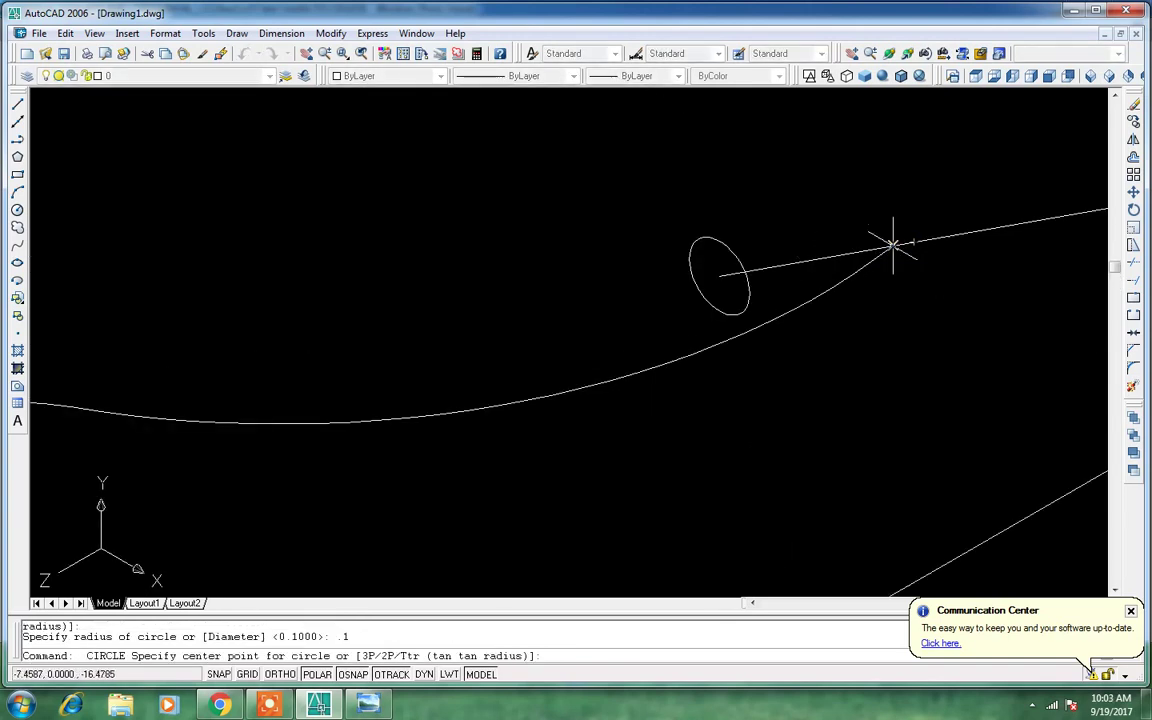
click(893, 244)
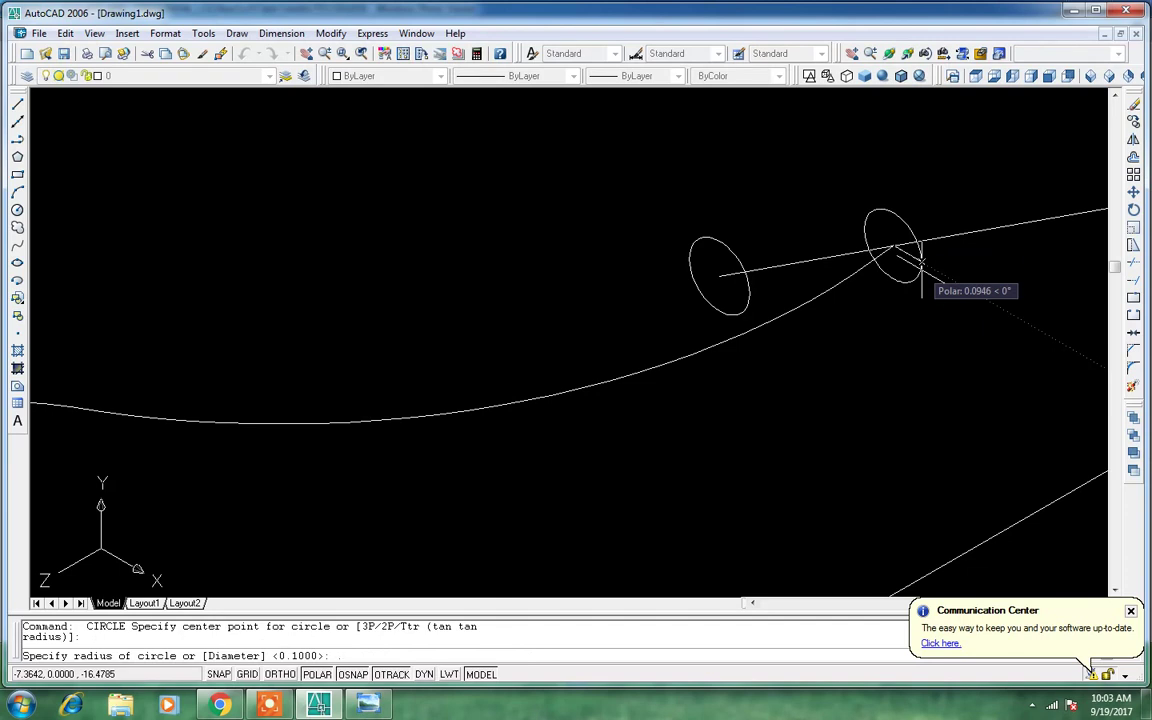
text(.1)
key(Return)
scroll(918, 257, down, 5)
scroll(938, 180, up, 1)
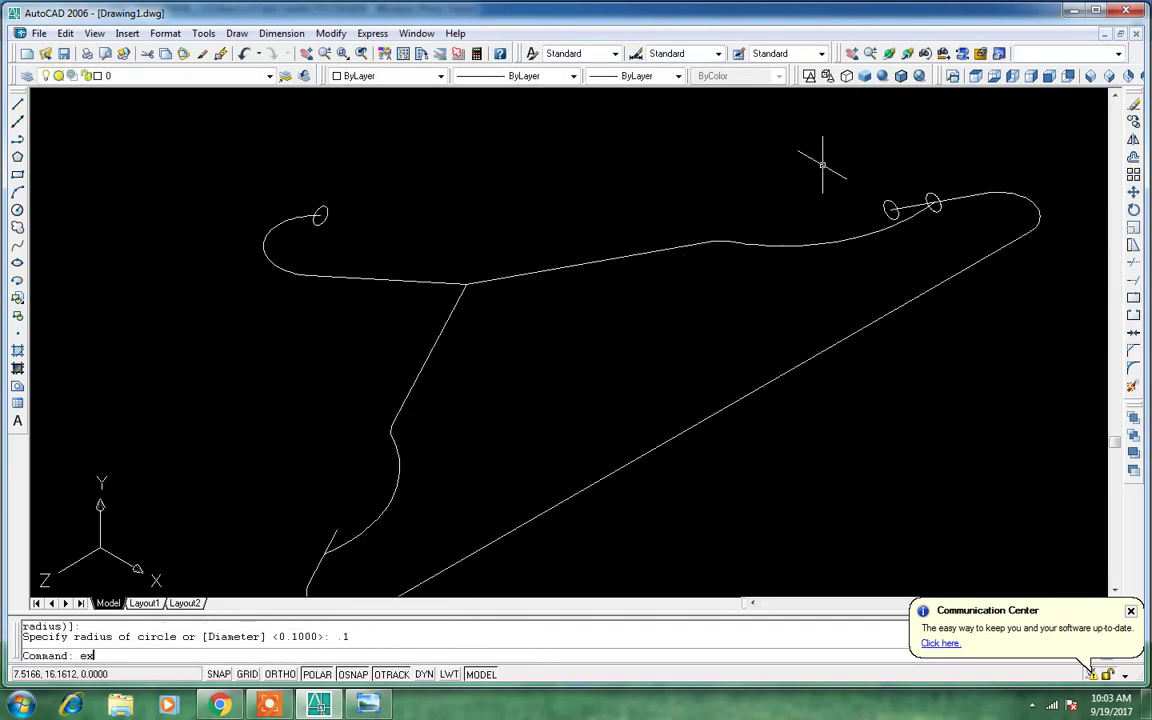
text(t)
key(Return)
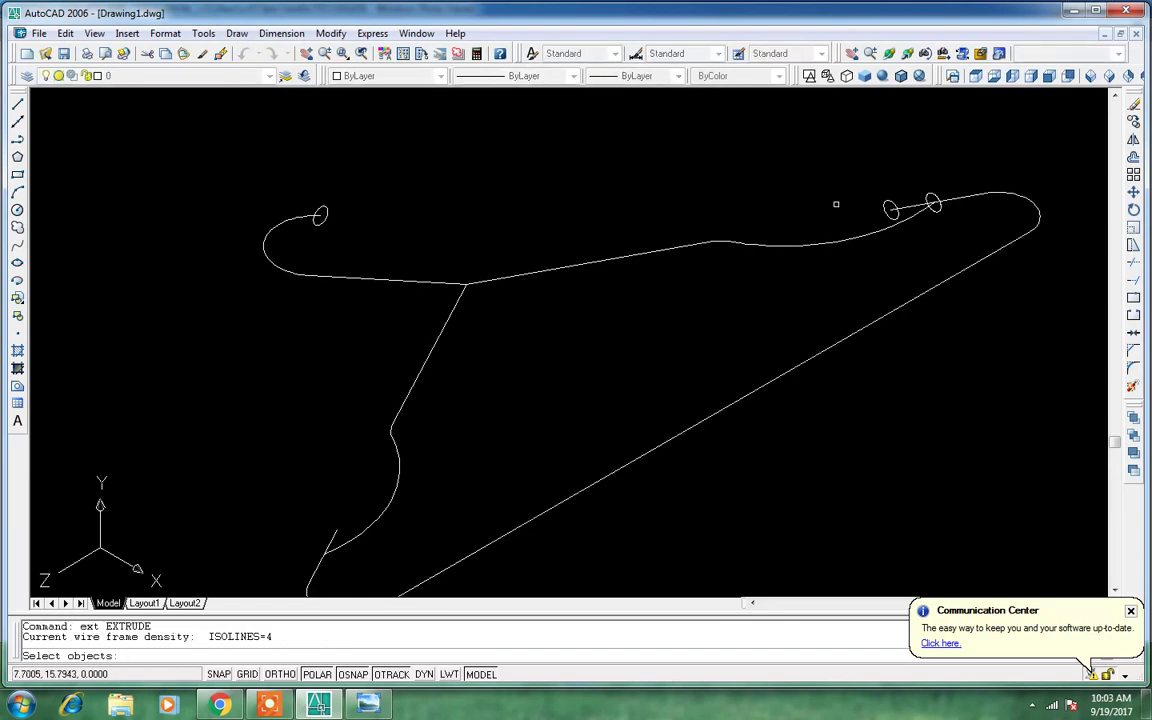
Extrude the first right-end circle along the long diagonal line and switch to Gouraud shading.
click(836, 204)
click(905, 250)
key(Return)
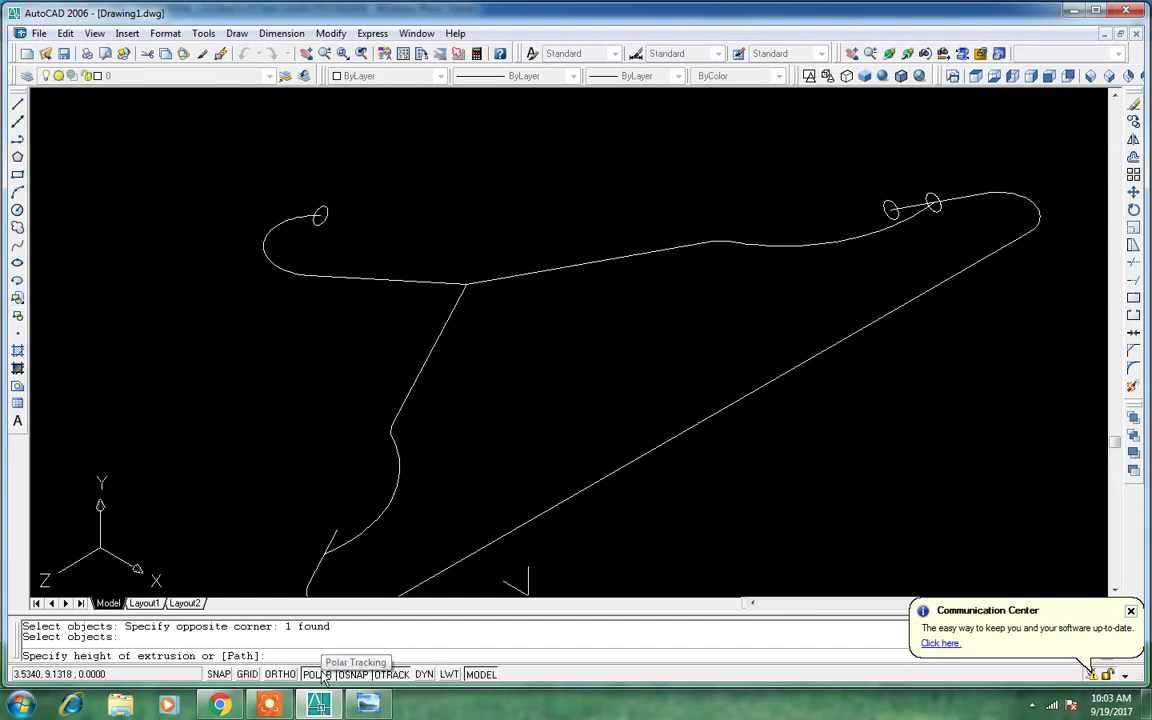
text(p)
key(Return)
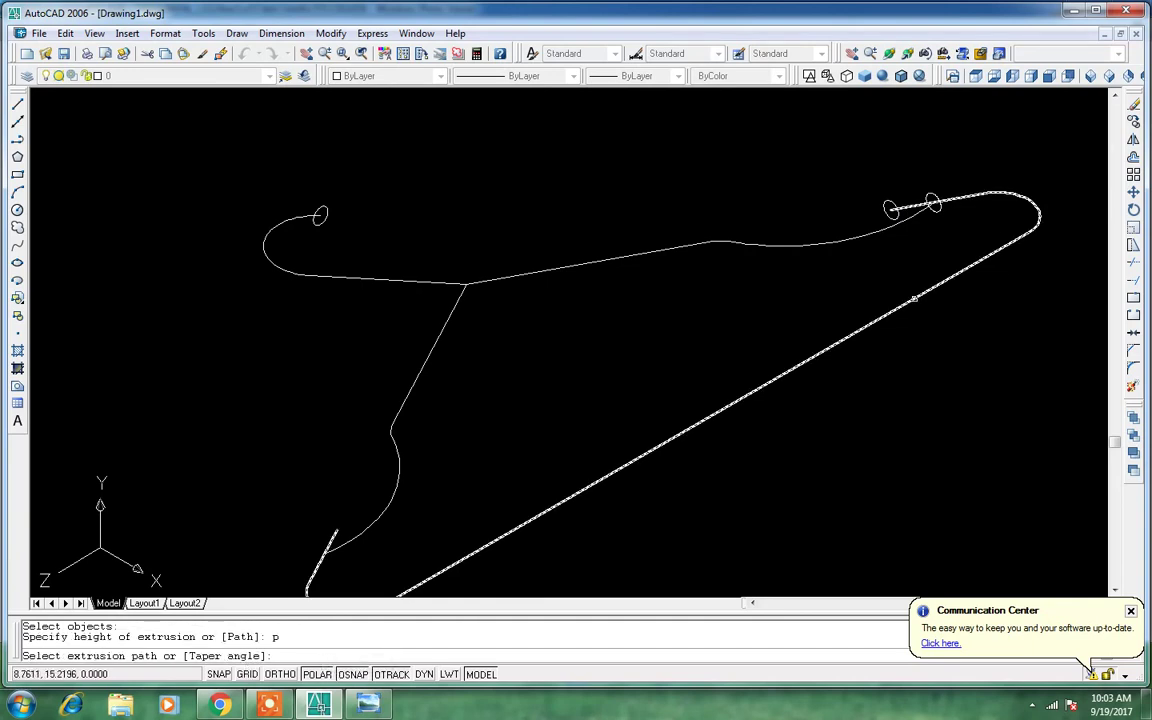
click(913, 298)
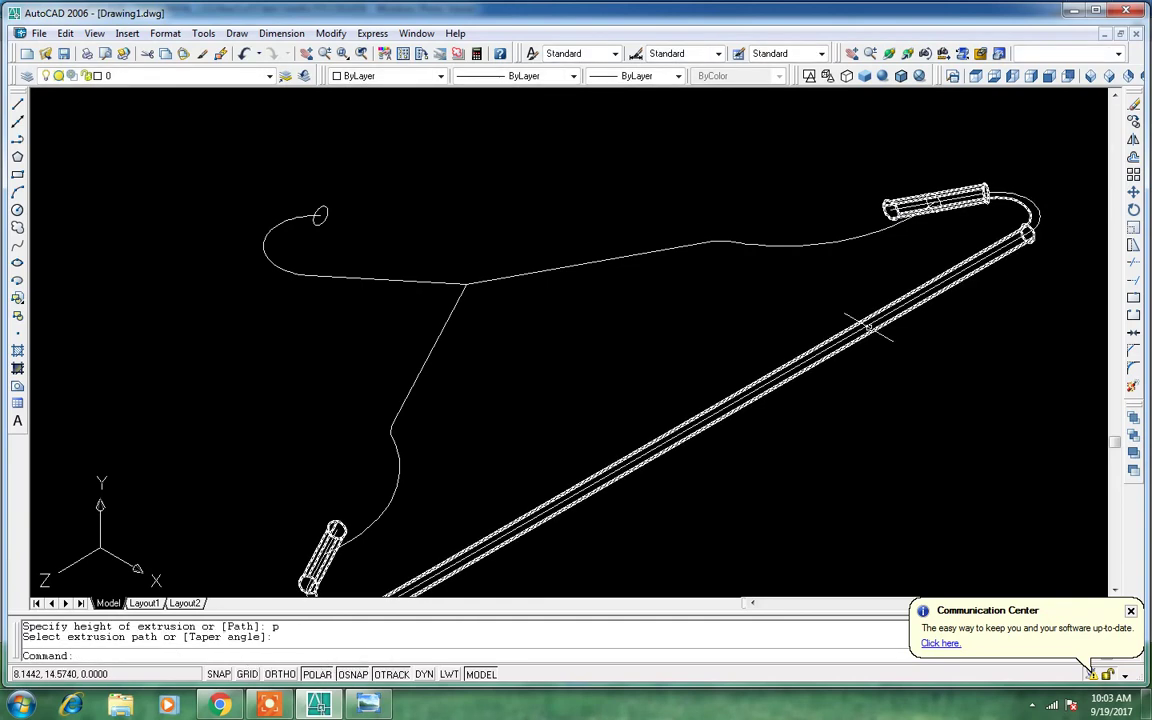
click(883, 77)
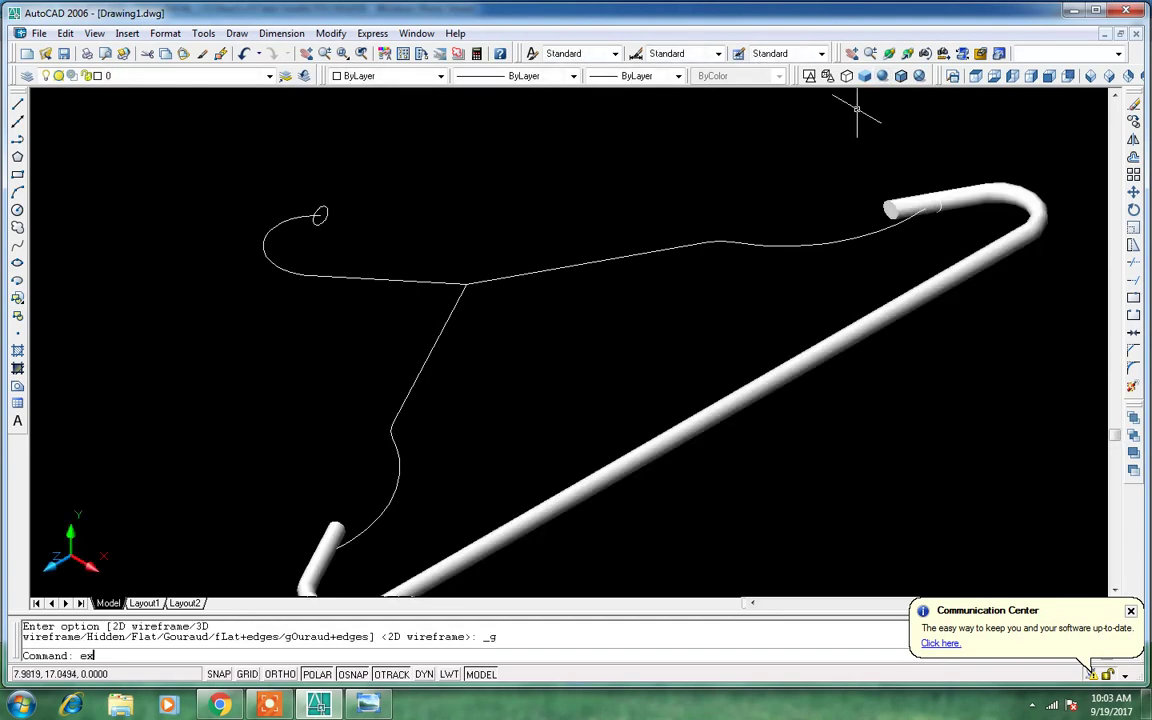
Extrude the other right-end circle along the top shoulder curve path.
text(t)
key(Return)
click(895, 148)
click(951, 231)
key(Return)
text(p)
key(Return)
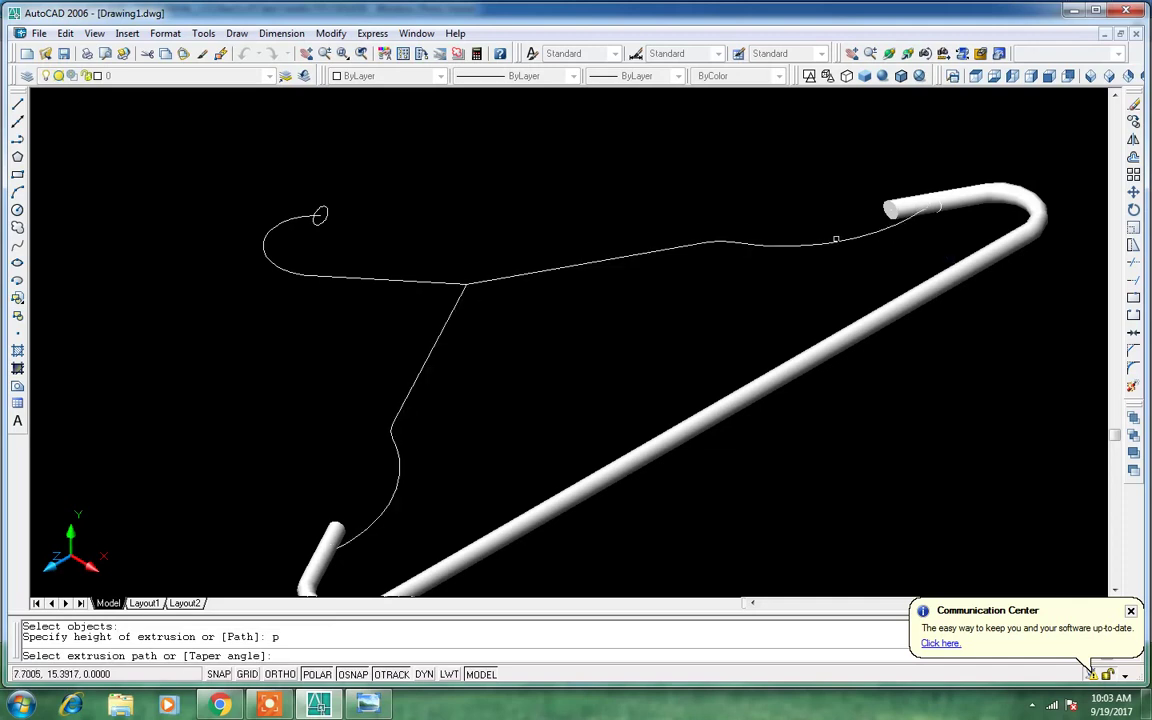
click(835, 240)
Extrude the hook-end circle along the hook curve path.
scroll(280, 220, up, 1)
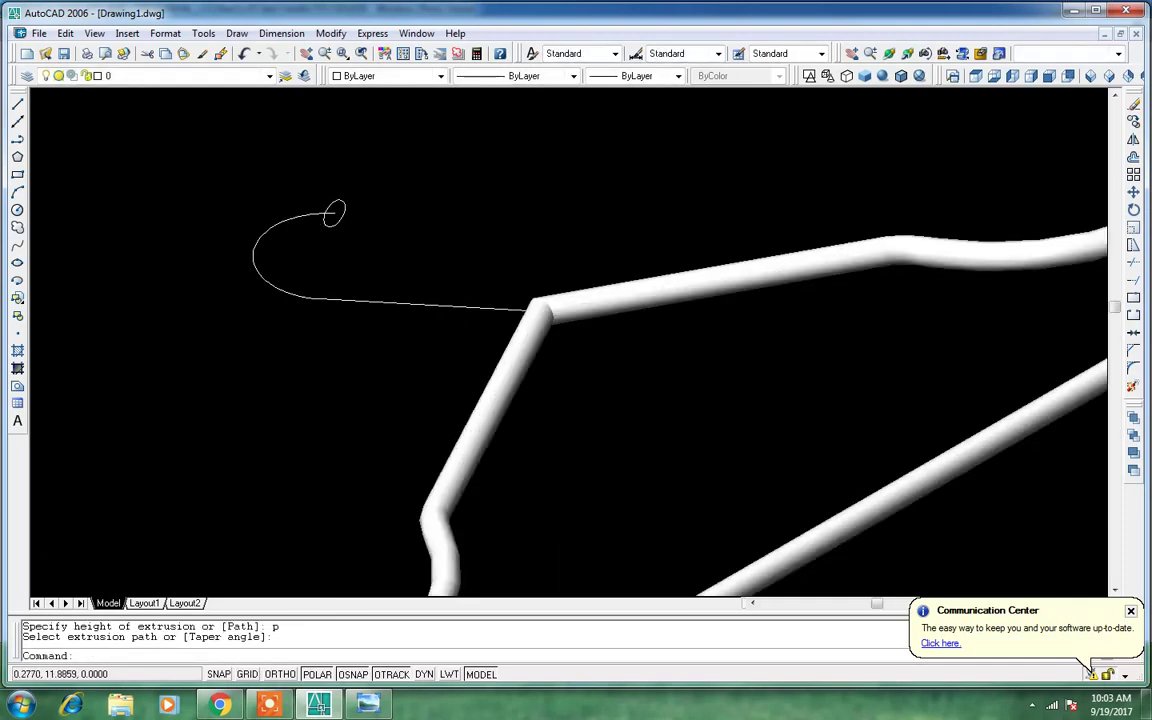
scroll(290, 220, up, 1)
key(Return)
click(347, 193)
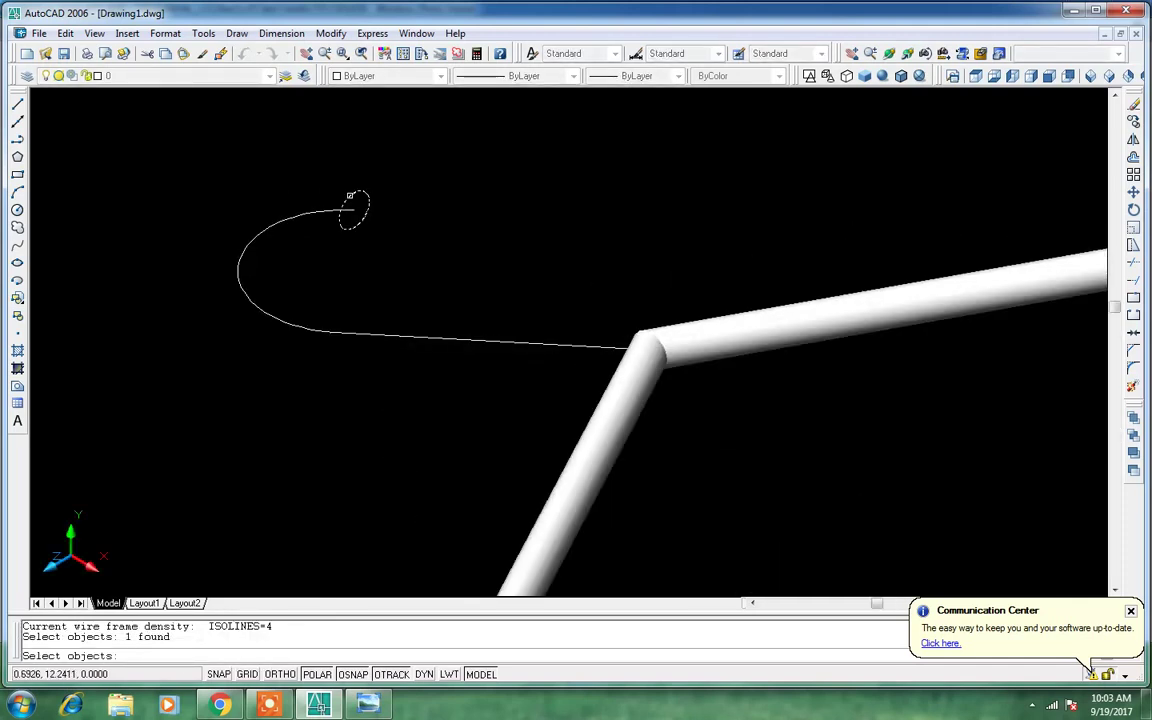
key(Return)
text(p)
key(Return)
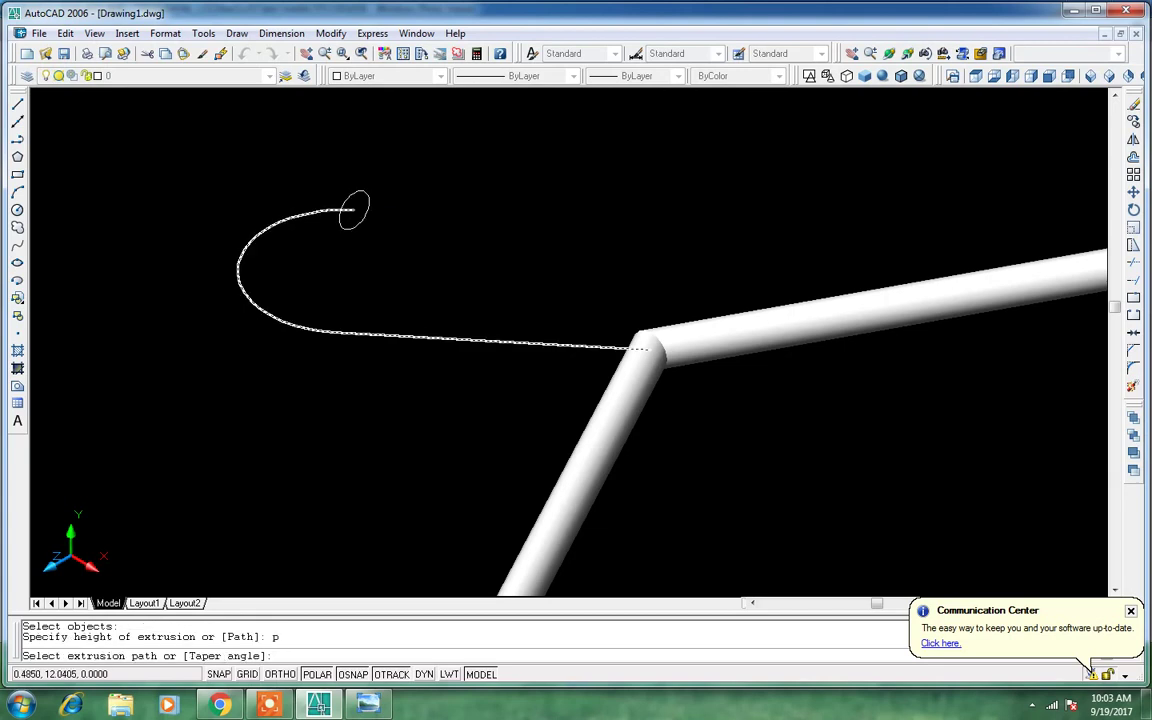
click(342, 210)
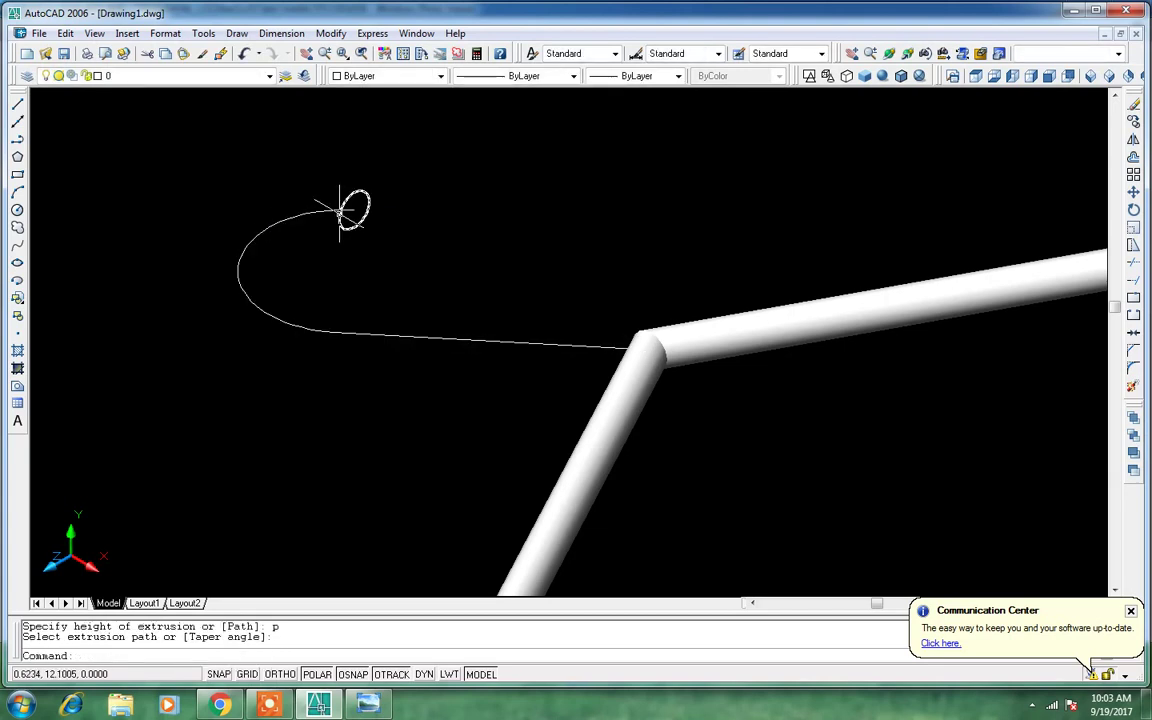
key(Return)
click(352, 208)
key(Return)
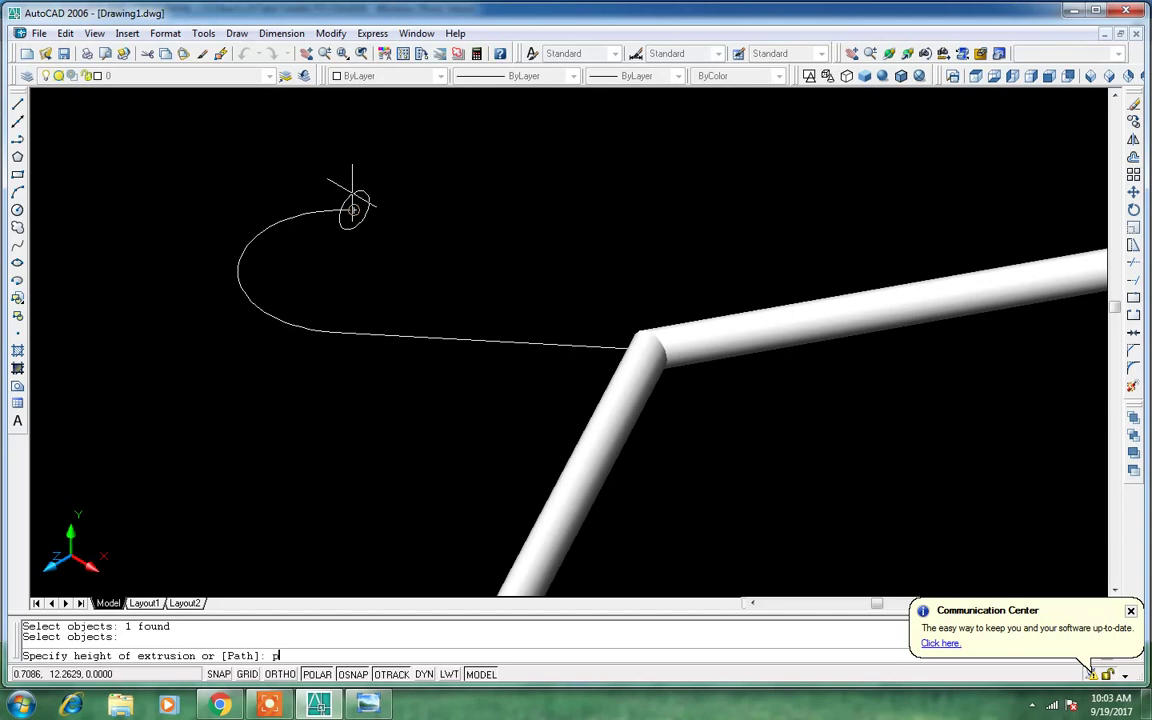
key(Return)
click(328, 207)
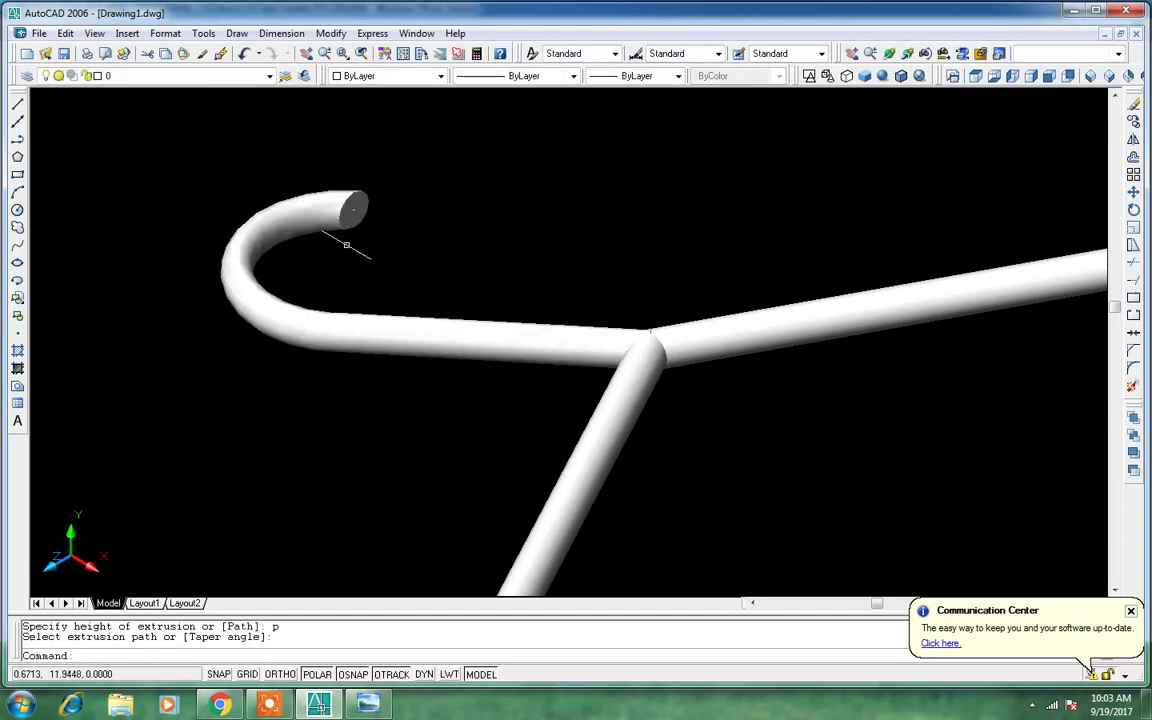
scroll(464, 192, down, 3)
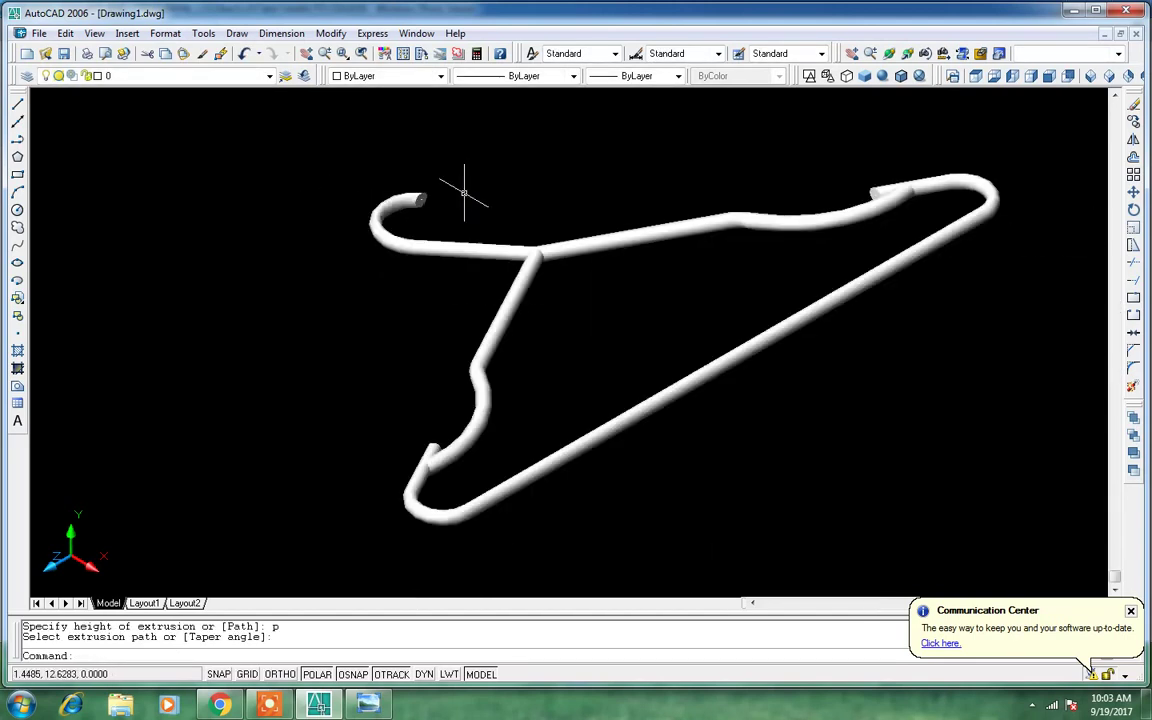
From Top view, window-select and union all six tube solids, then return to SW Isometric.
click(888, 53)
mouse_move(720, 288)
mouse_down()
mouse_move(545, 301)
mouse_move(590, 167)
mouse_up()
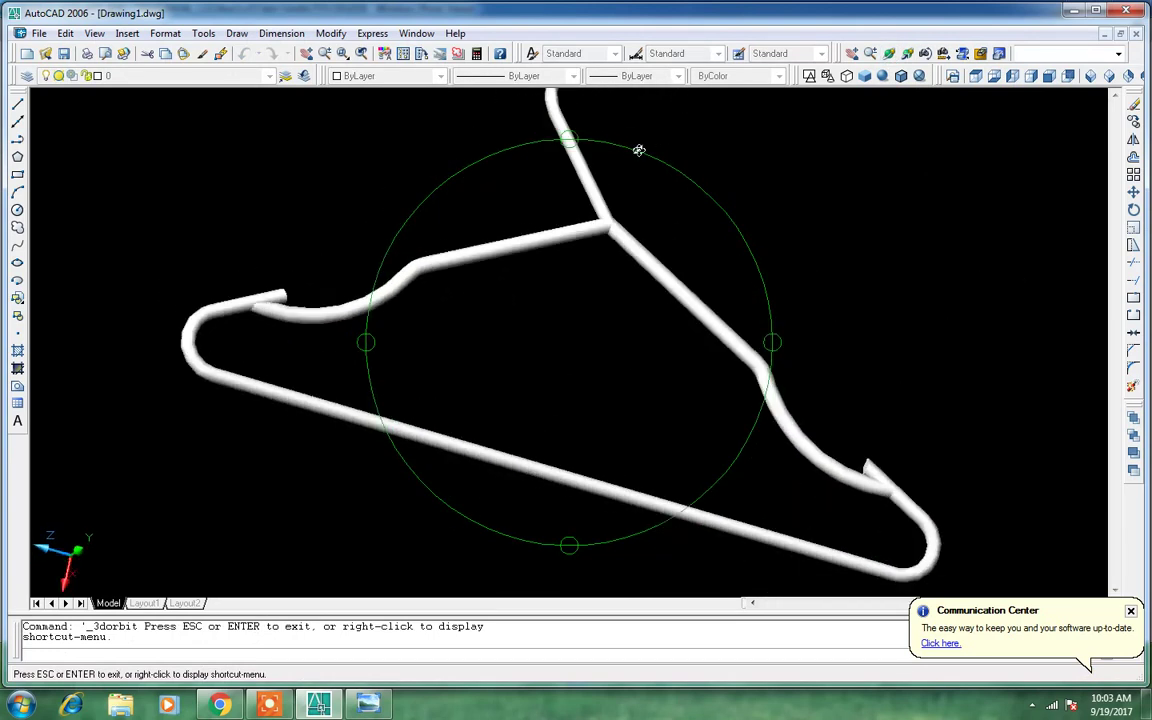
mouse_move(544, 287)
mouse_down()
mouse_move(535, 347)
mouse_move(563, 321)
mouse_up()
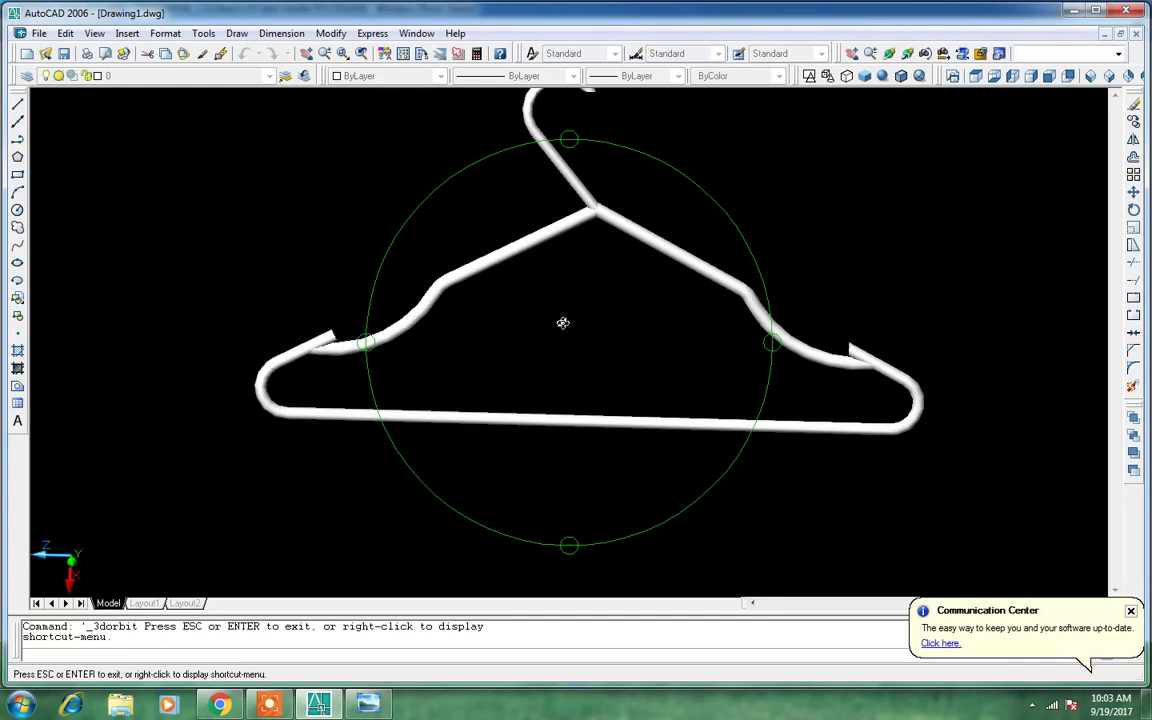
key(Escape)
click(975, 80)
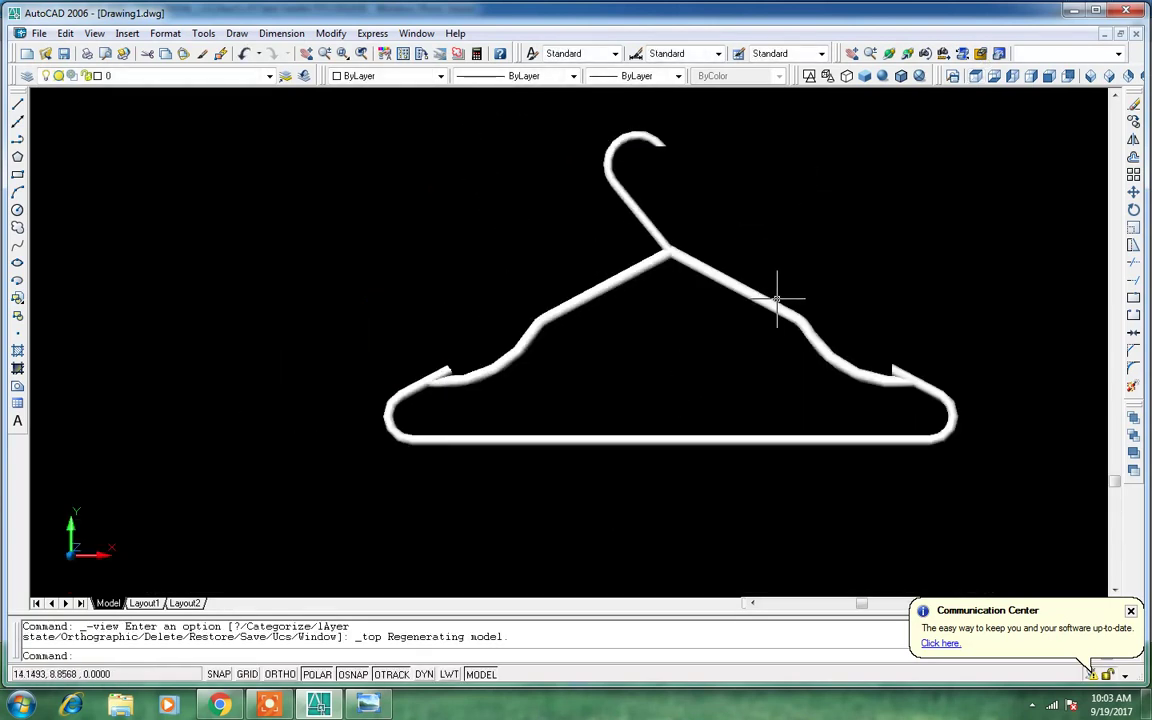
text(uni)
key(Return)
click(917, 110)
click(364, 391)
key(Return)
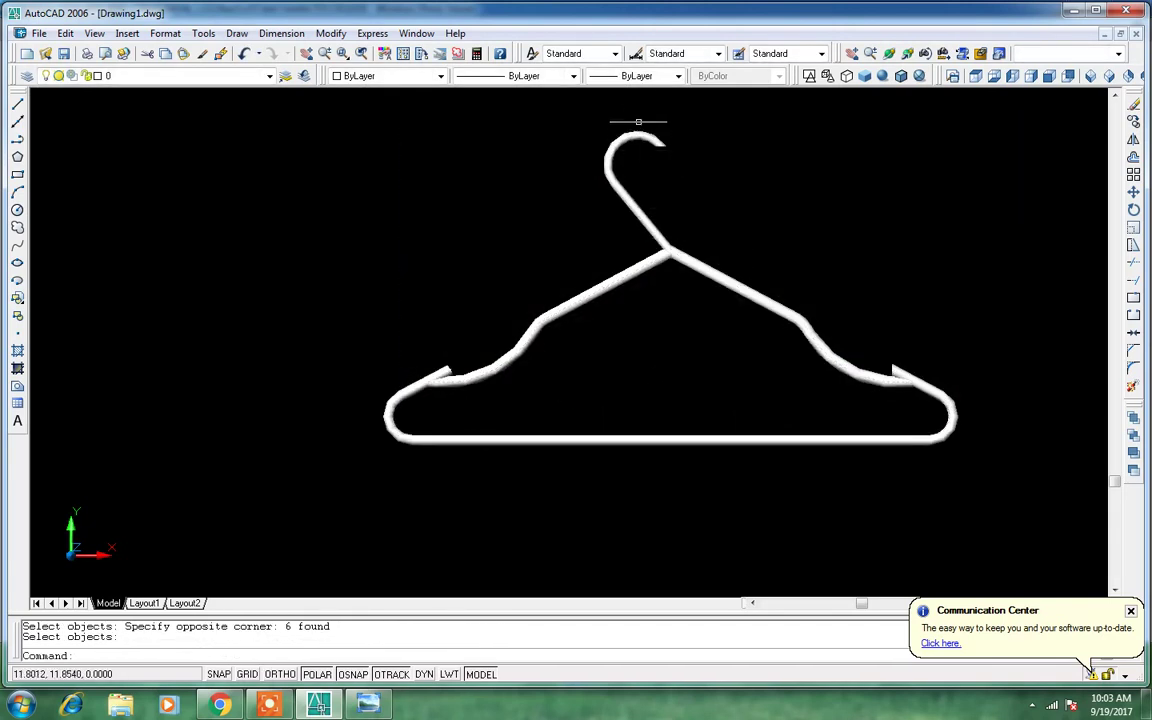
click(1092, 78)
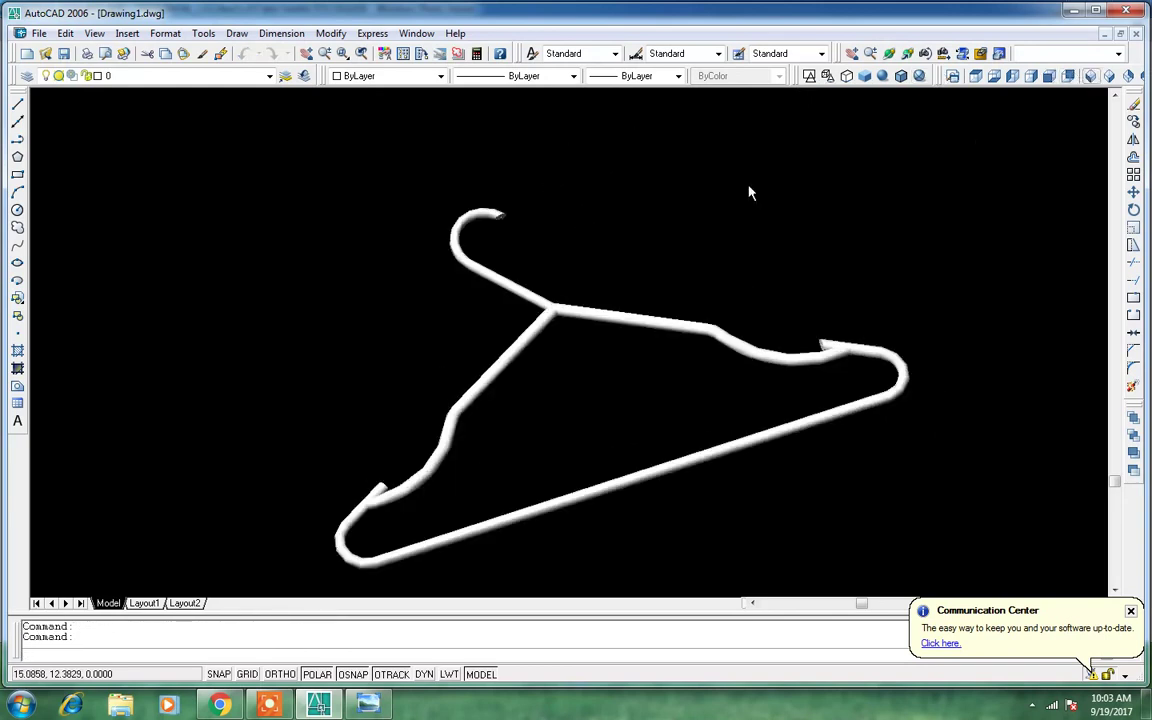
Draw a sphere centred on the hook tube's end, sized to the tube's edge.
scroll(418, 275, up, 3)
scroll(418, 275, up, 3)
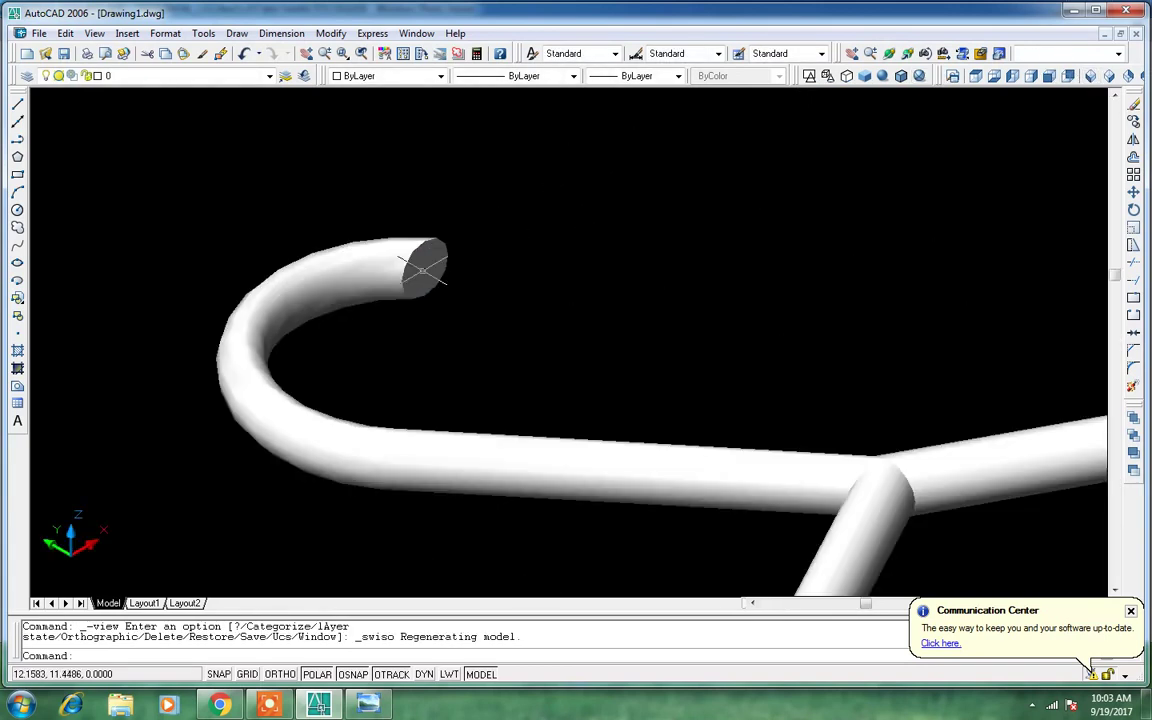
click(237, 34)
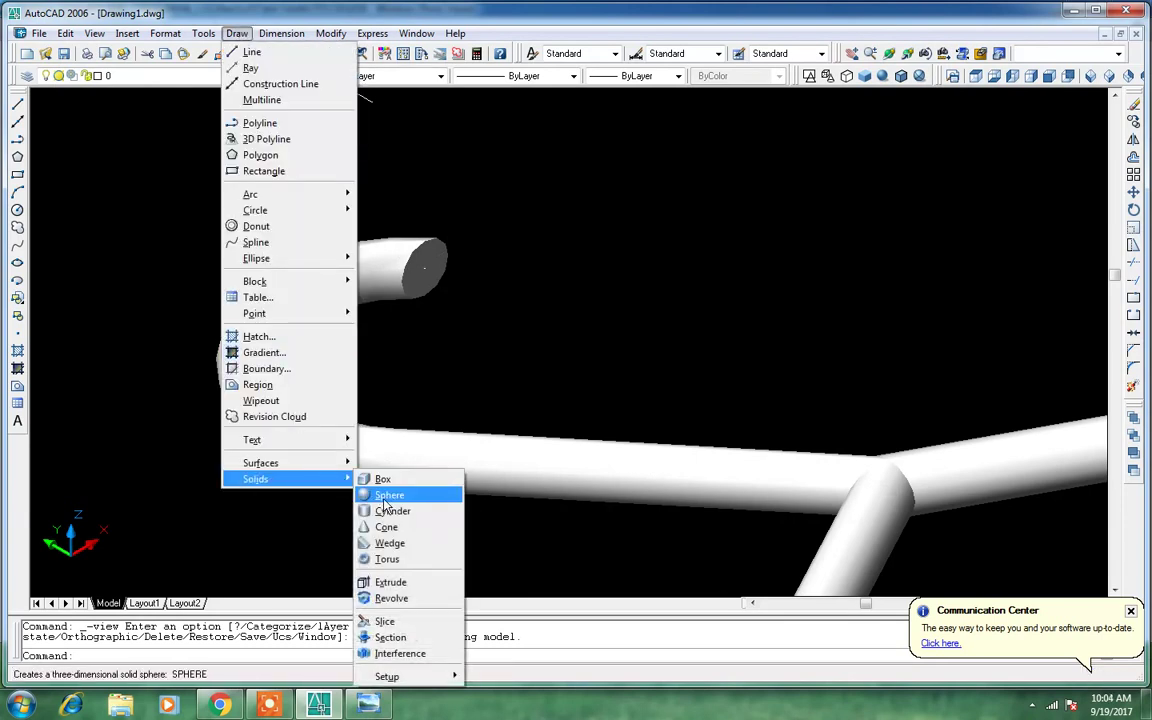
click(389, 495)
click(418, 262)
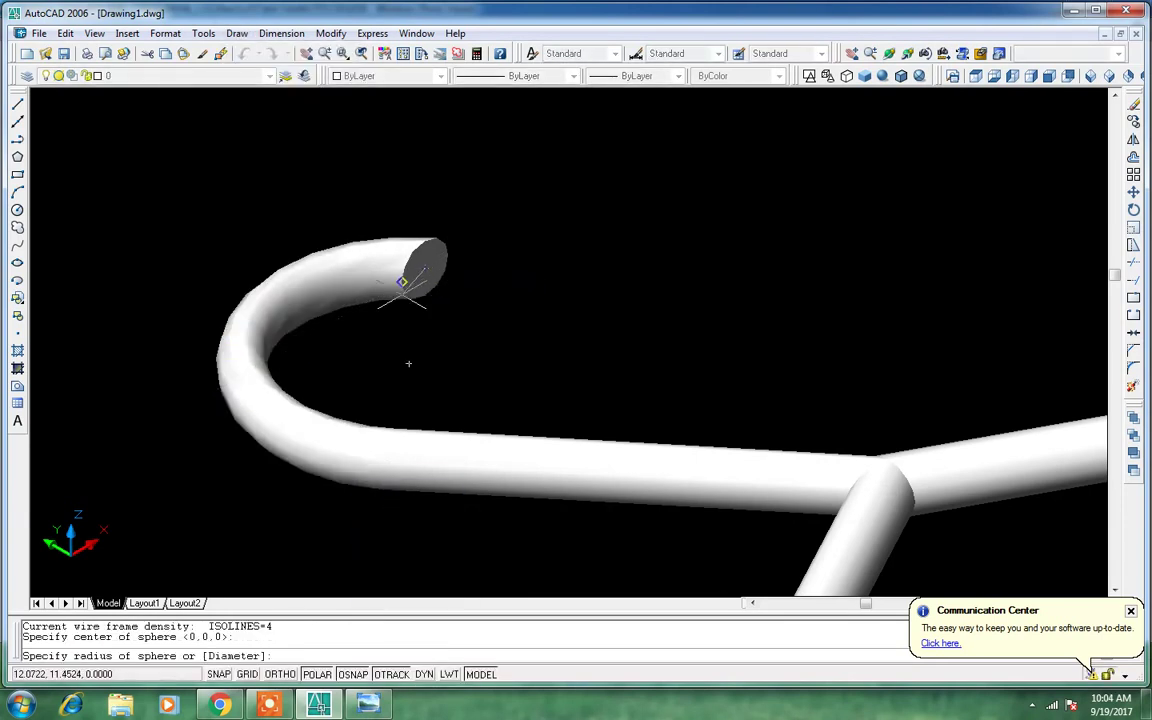
click(400, 281)
scroll(465, 222, down, 2)
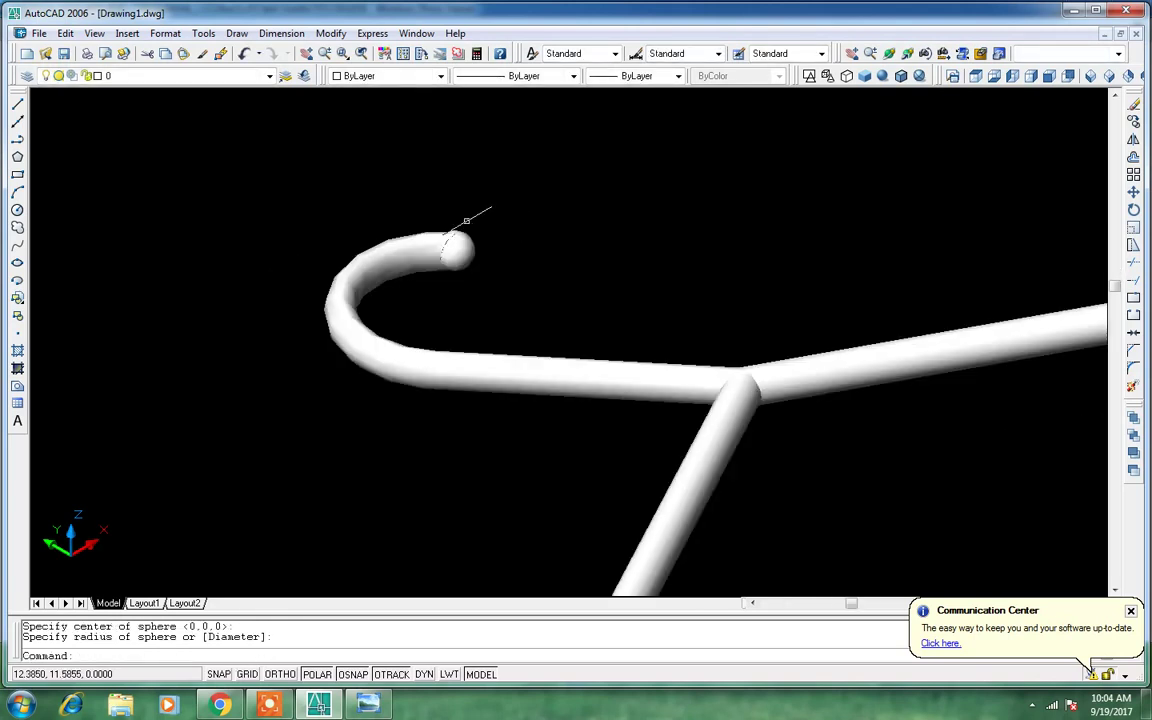